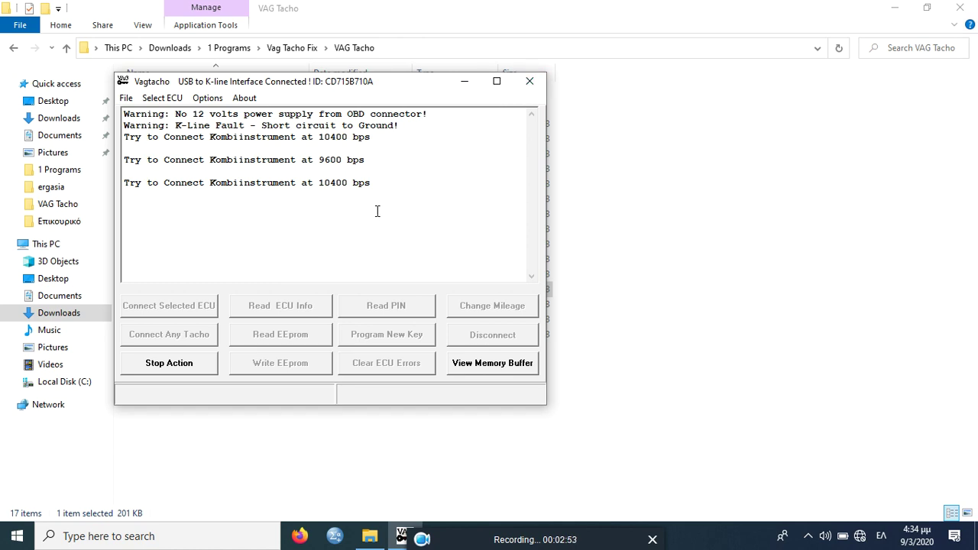
# Stop the running tacho connection attempt and launch the vagtacho24 application
pyautogui.moveTo(393, 89); pyautogui.dragTo(428, 94)
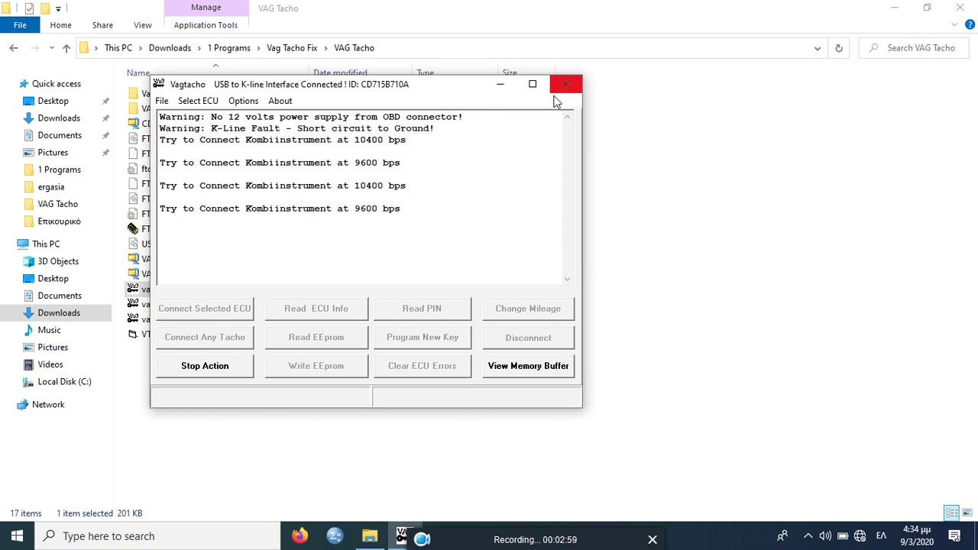
pyautogui.click(225, 372)
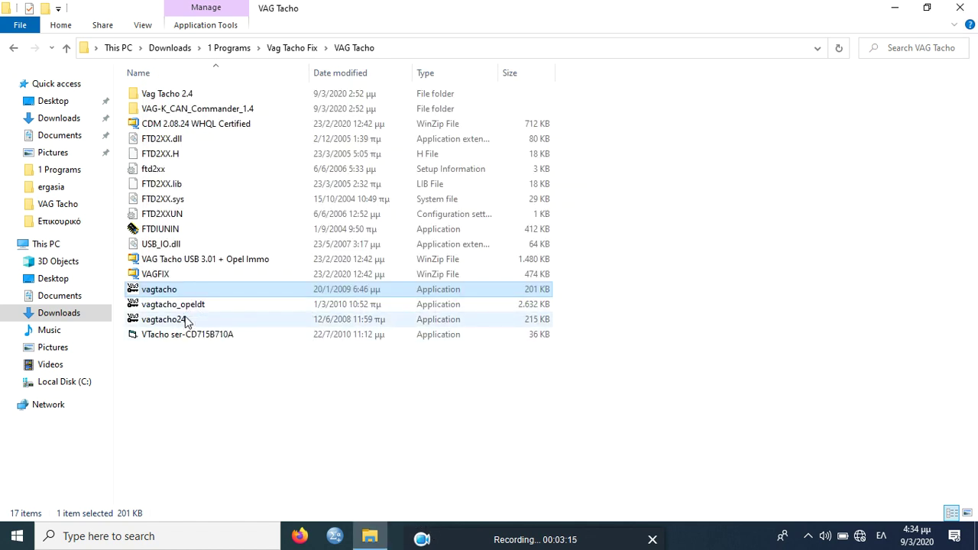
pyautogui.doubleClick(186, 320)
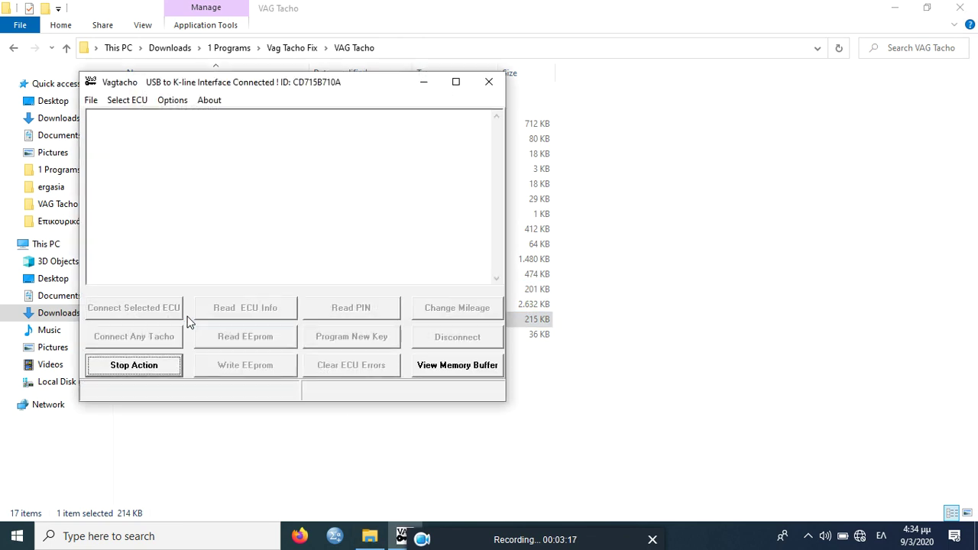
pyautogui.moveTo(244, 94); pyautogui.dragTo(341, 102)
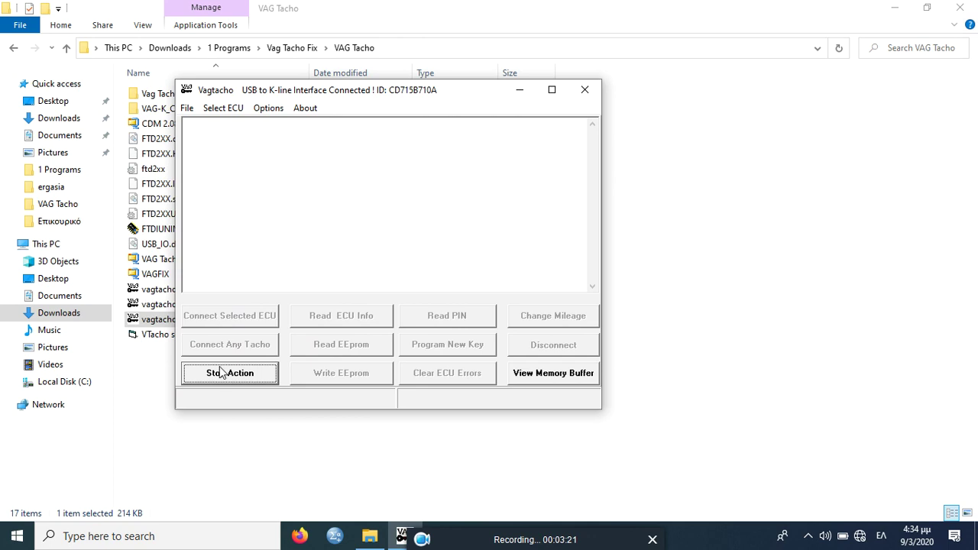
# Try to select VDO New as the ECU in vagtacho24
pyautogui.click(229, 107)
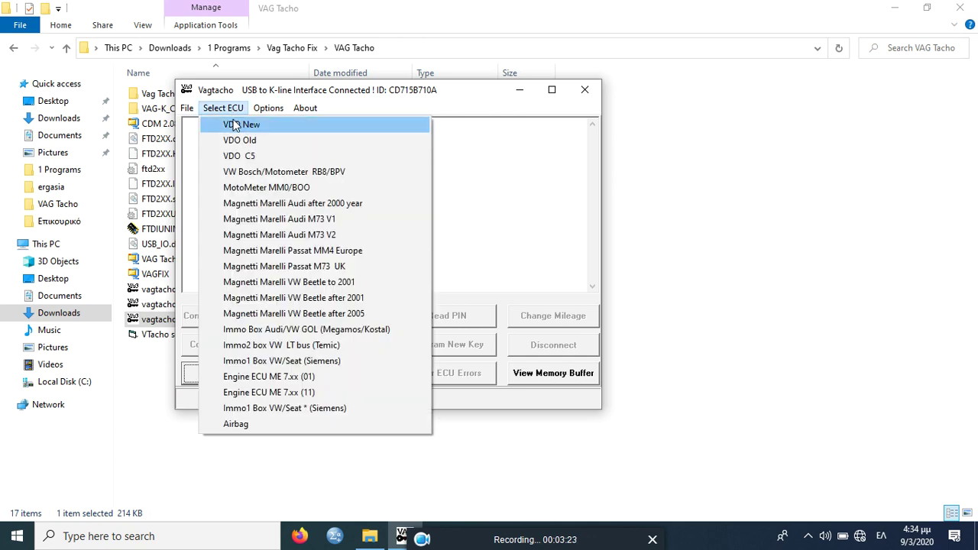
pyautogui.click(234, 125)
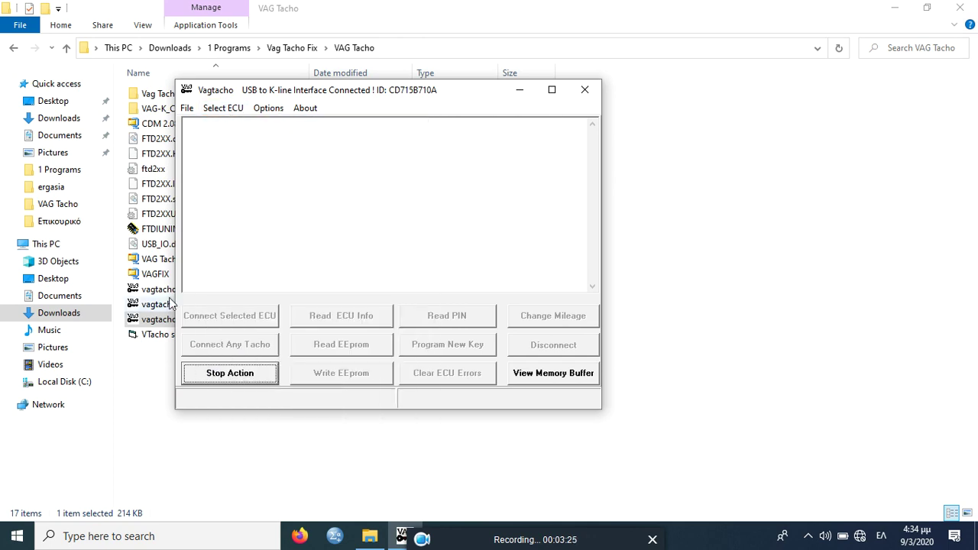
pyautogui.click(229, 108)
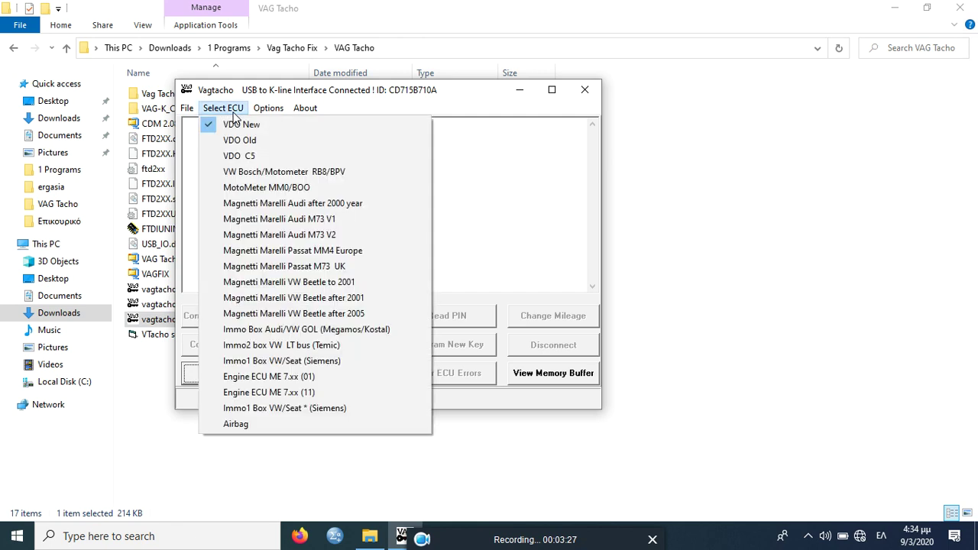
pyautogui.click(236, 124)
pyautogui.click(239, 110)
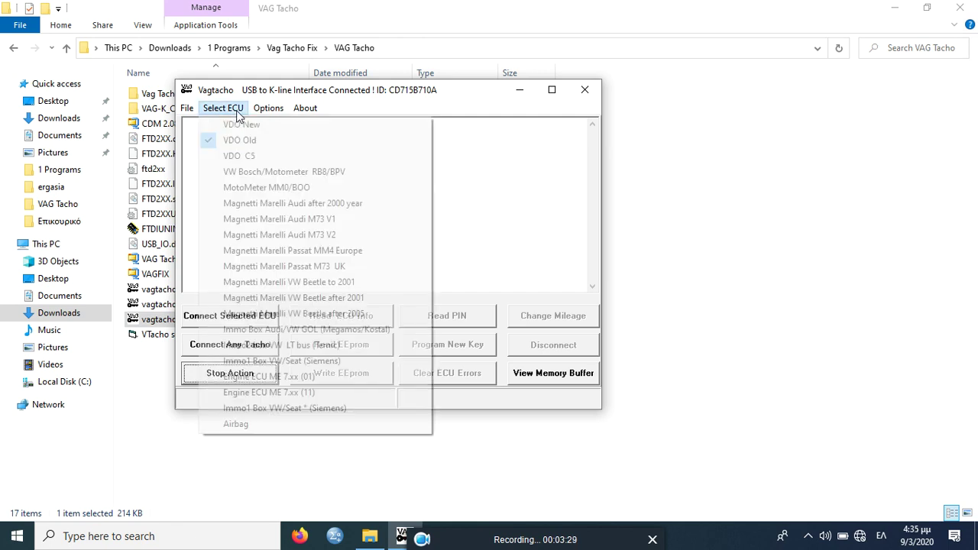
pyautogui.click(235, 125)
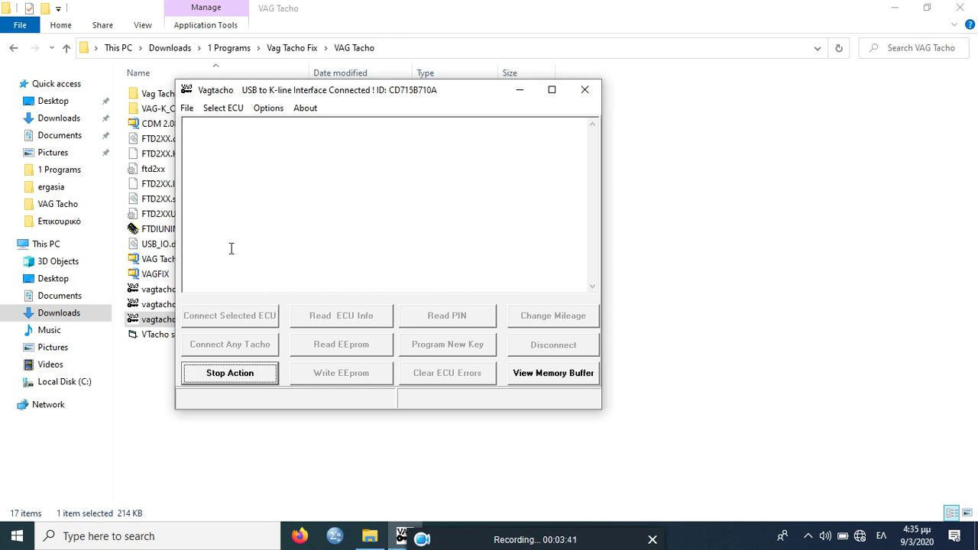
# Replace vagtacho24 with the Vag Tacho task of vagtacho_opeldt and connect to any tacho
pyautogui.click(585, 91)
pyautogui.doubleClick(188, 306)
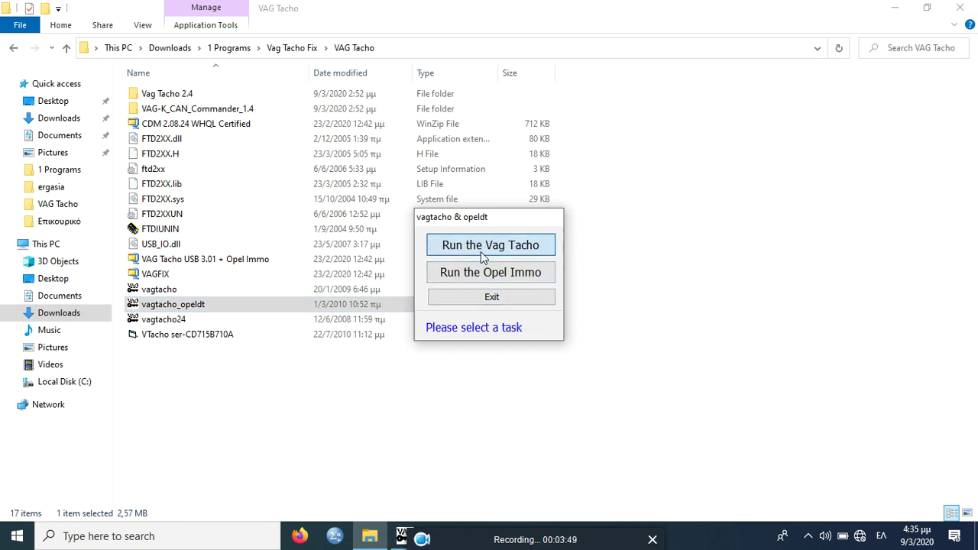
pyautogui.click(481, 255)
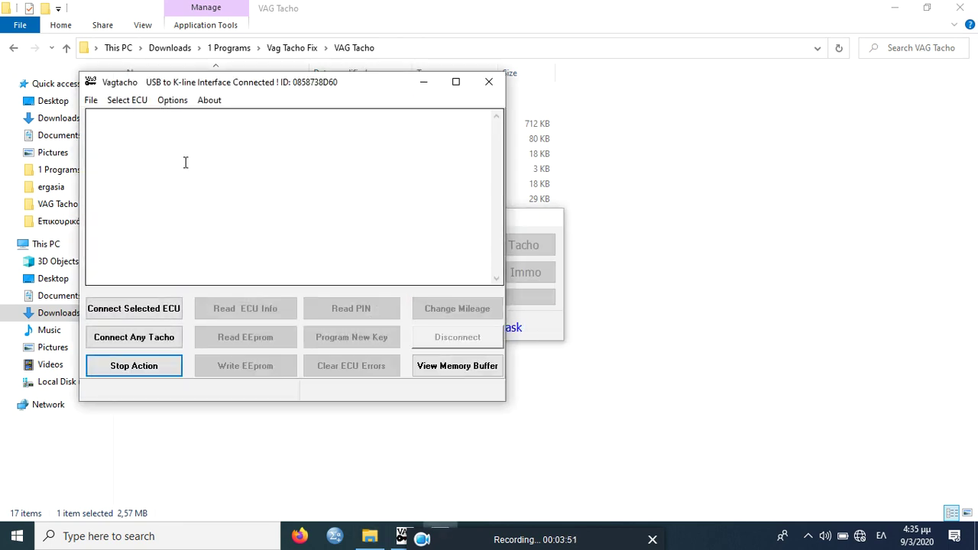
pyautogui.click(148, 308)
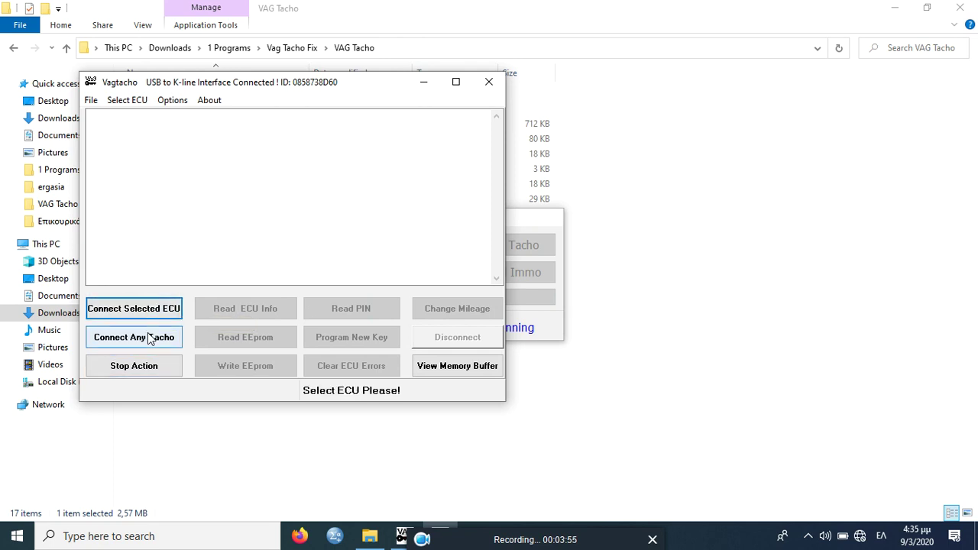
pyautogui.click(148, 337)
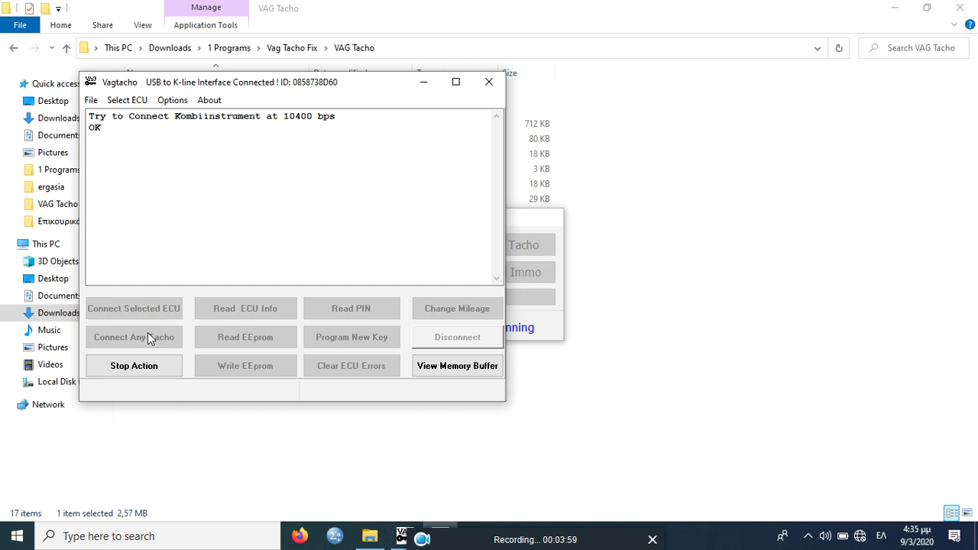
# Select VDO New as the ECU and read the ECU info of the connected cluster
pyautogui.click(138, 103)
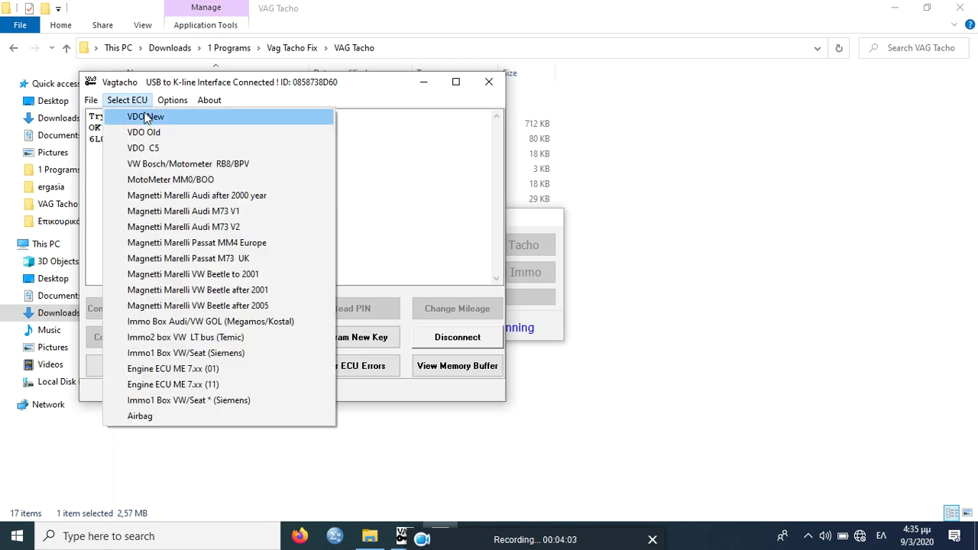
pyautogui.click(145, 115)
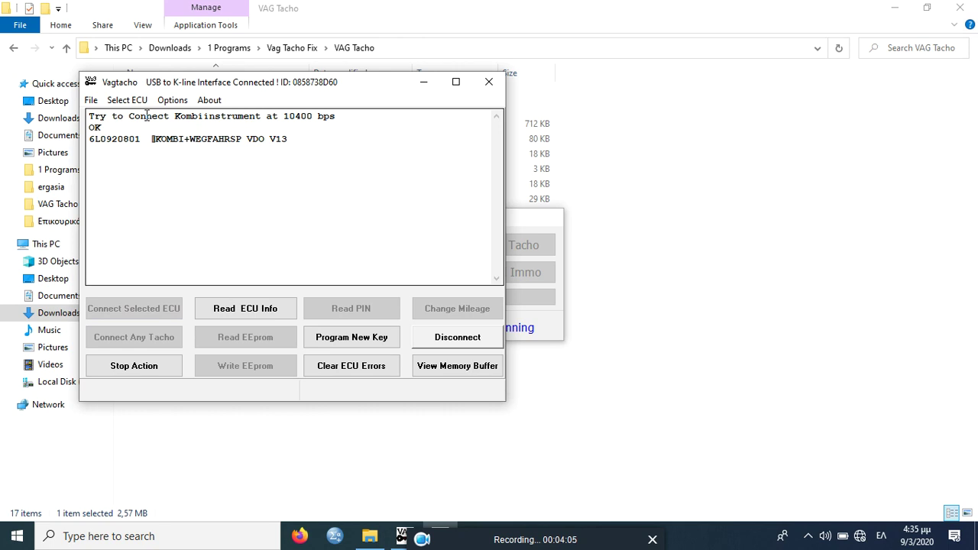
pyautogui.click(127, 100)
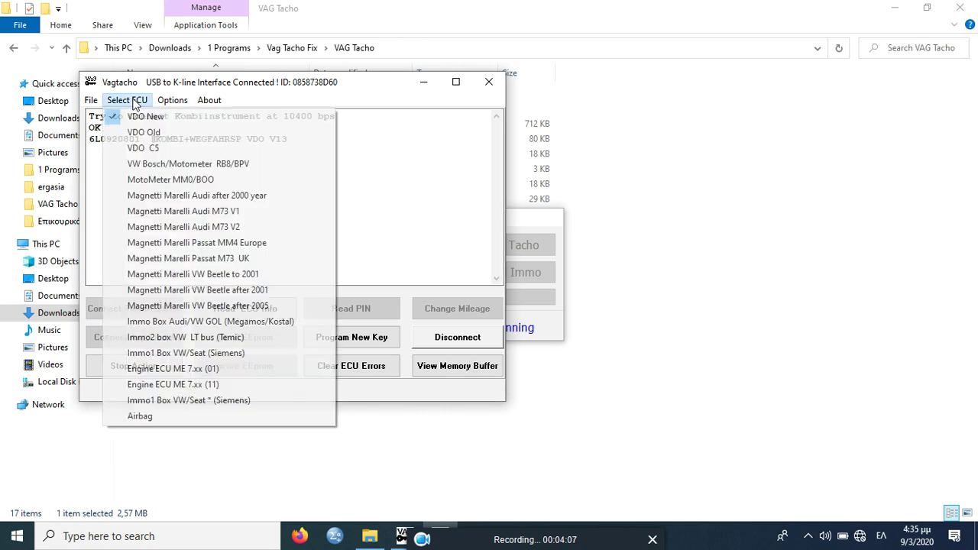
pyautogui.click(146, 115)
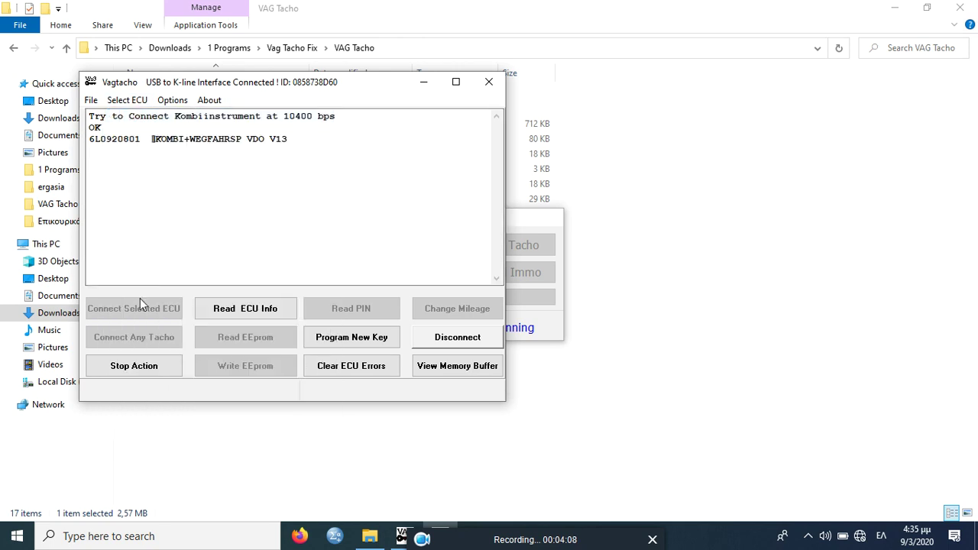
pyautogui.click(257, 310)
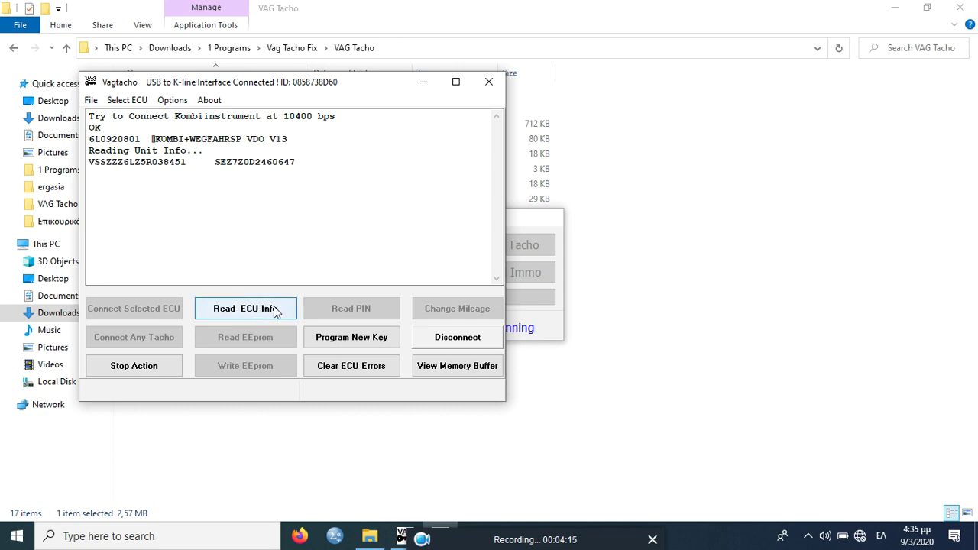
# Change the ECU selection to Immo Box Audi/VW GOL (Megamos/Kostal) and read the ECU info again
pyautogui.click(127, 101)
pyautogui.click(136, 118)
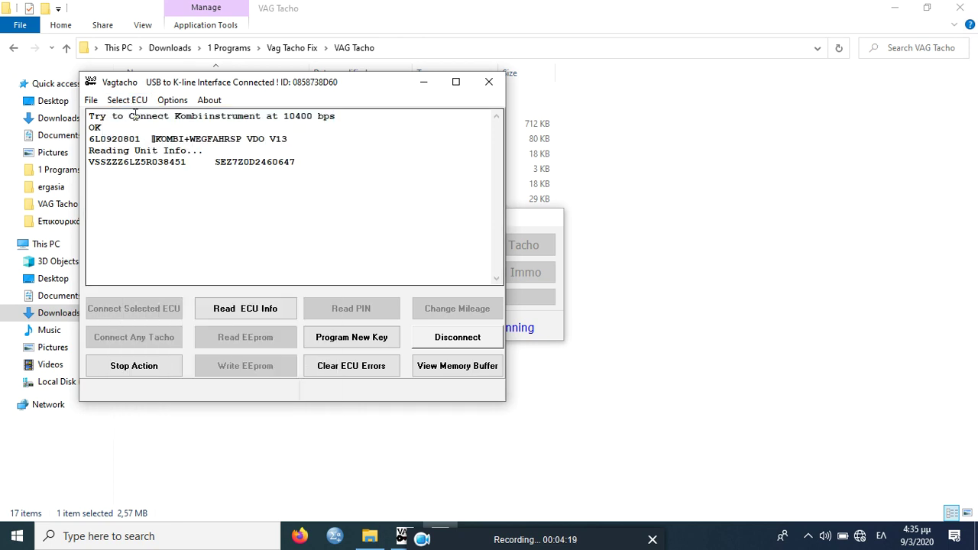
pyautogui.click(137, 102)
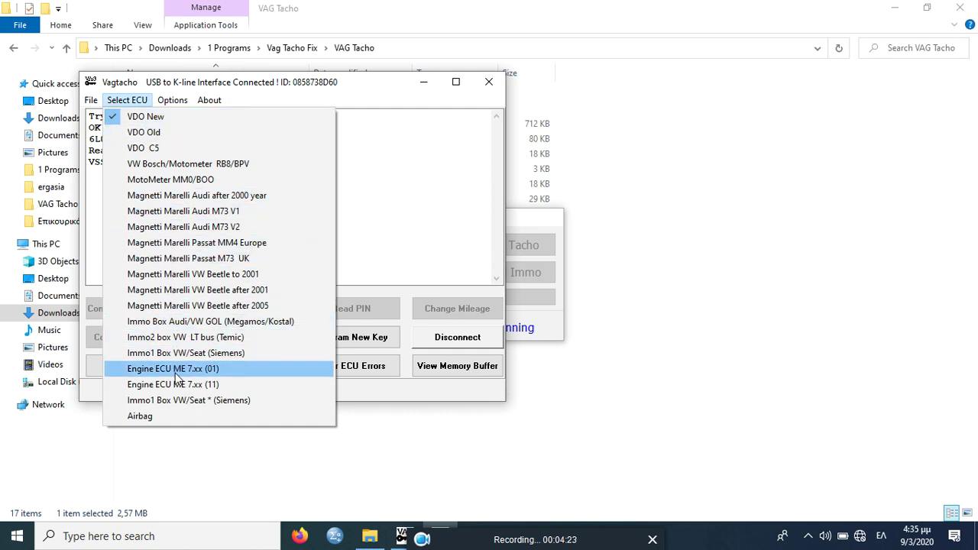
pyautogui.click(183, 324)
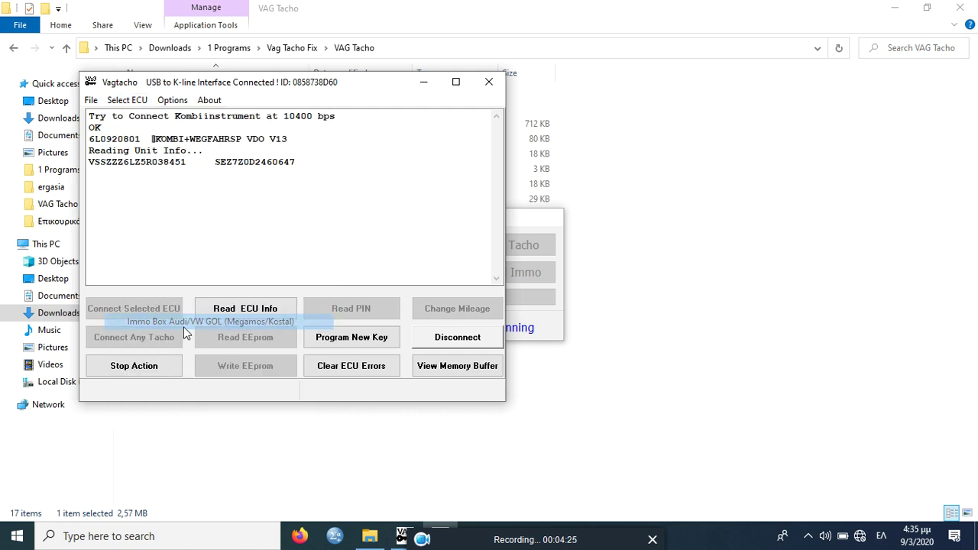
pyautogui.click(222, 310)
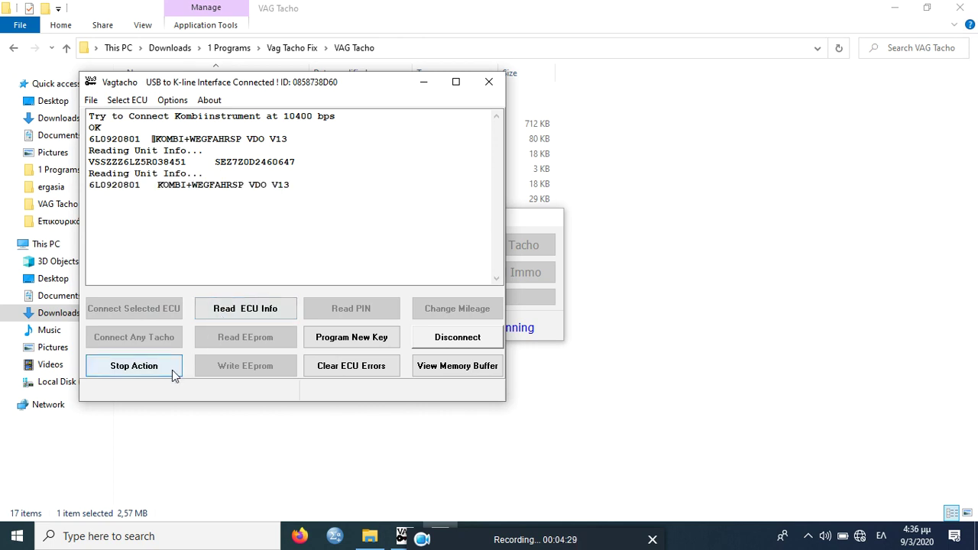
# Disconnect from the tacho and connect to the selected Megamos/Kostal immo box
pyautogui.click(441, 337)
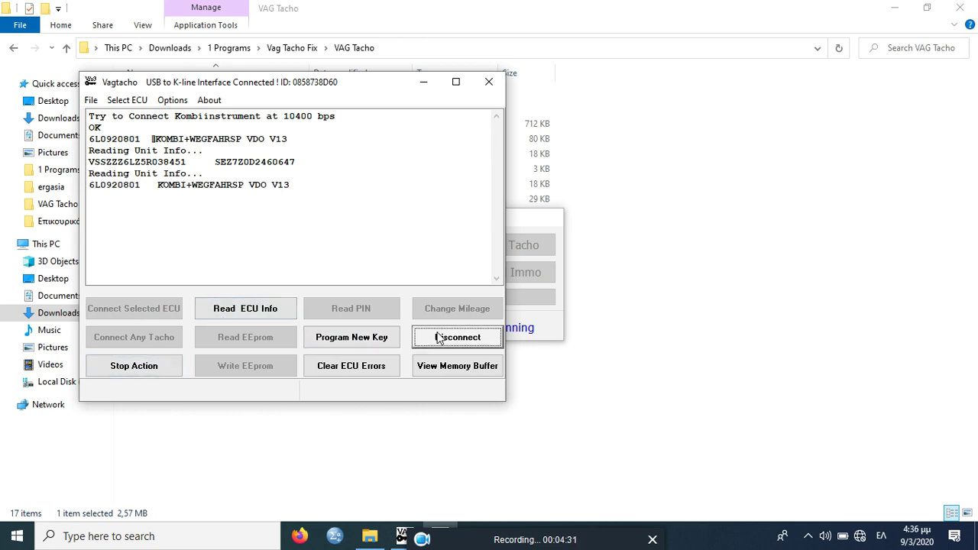
pyautogui.click(128, 104)
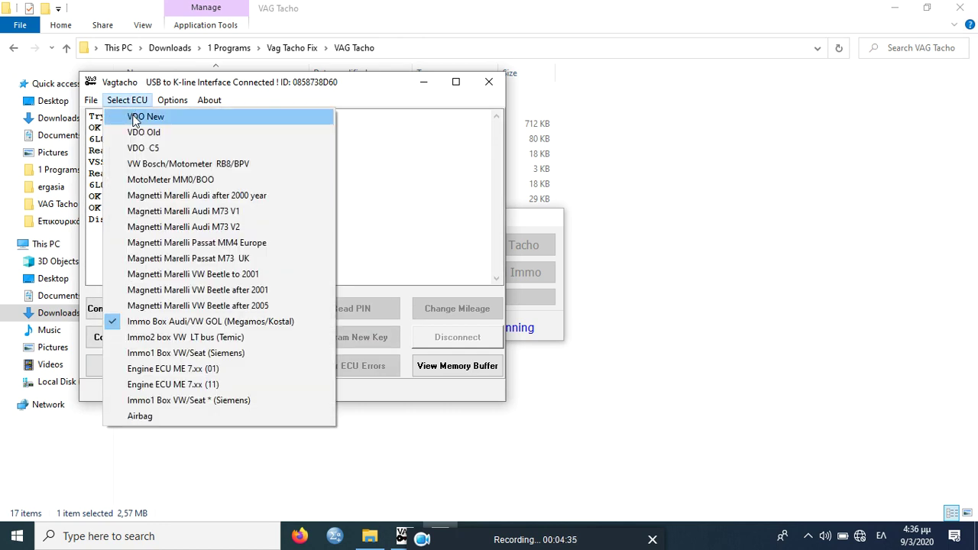
pyautogui.click(419, 186)
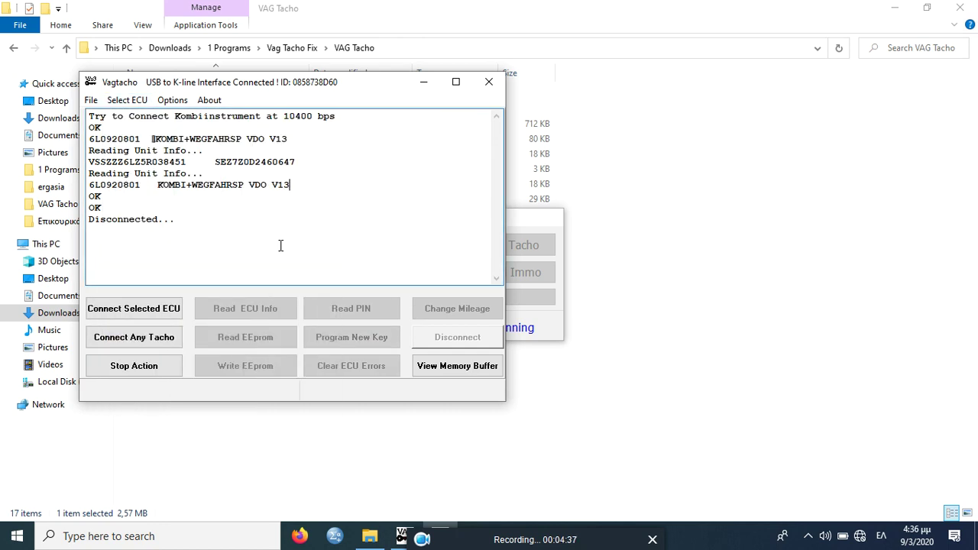
pyautogui.click(178, 308)
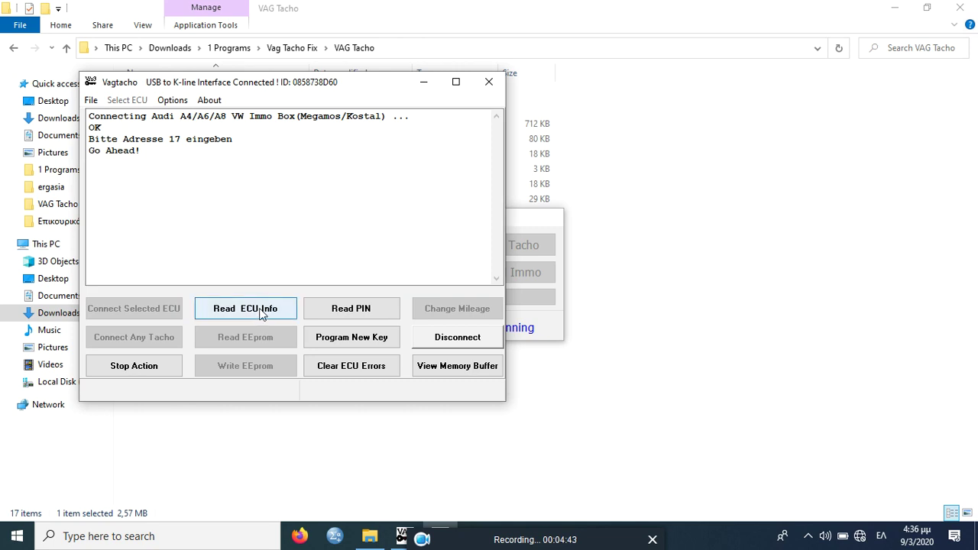
# Read the immo box's ECU info and immobilizer PIN, and end the connection
pyautogui.click(282, 308)
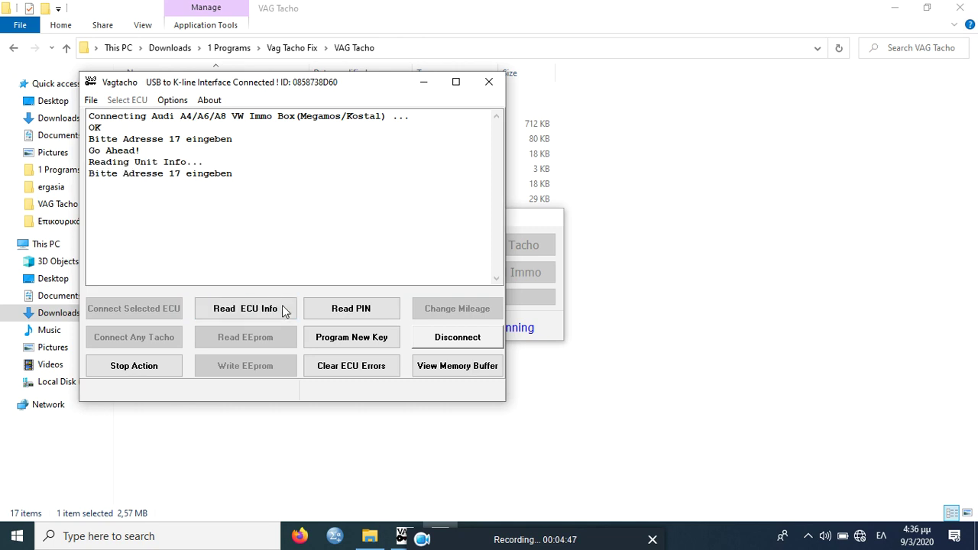
pyautogui.click(343, 310)
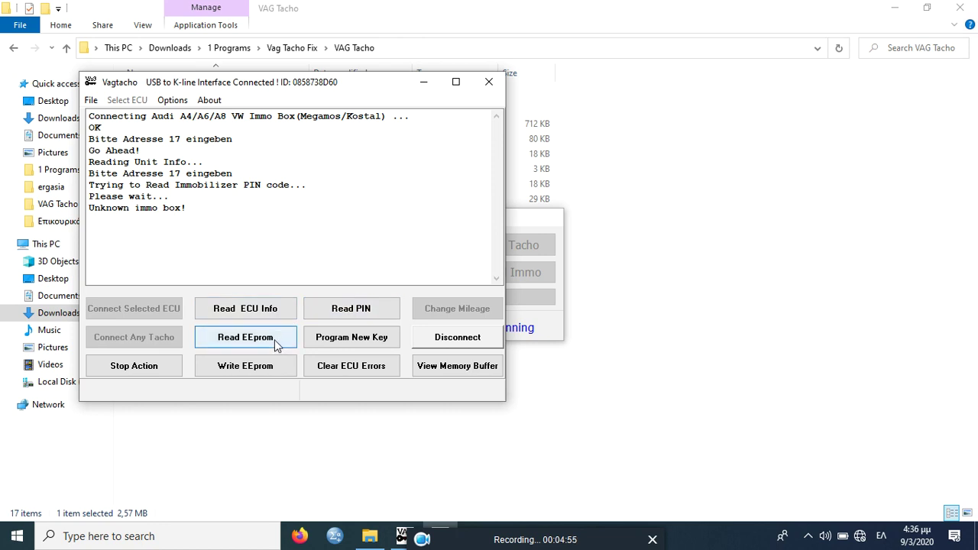
pyautogui.click(451, 343)
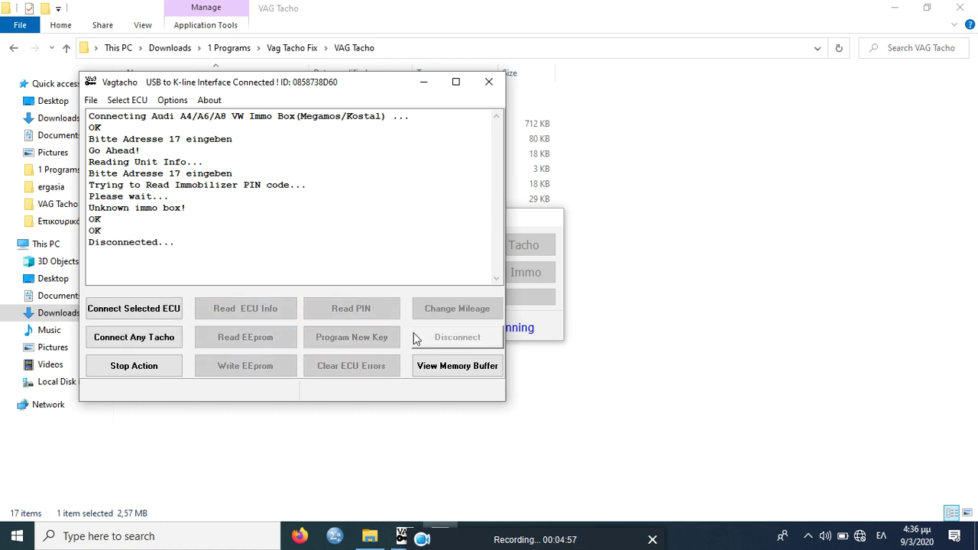
# Set the ECU to VDO New and connect to the selected ECU
pyautogui.click(138, 100)
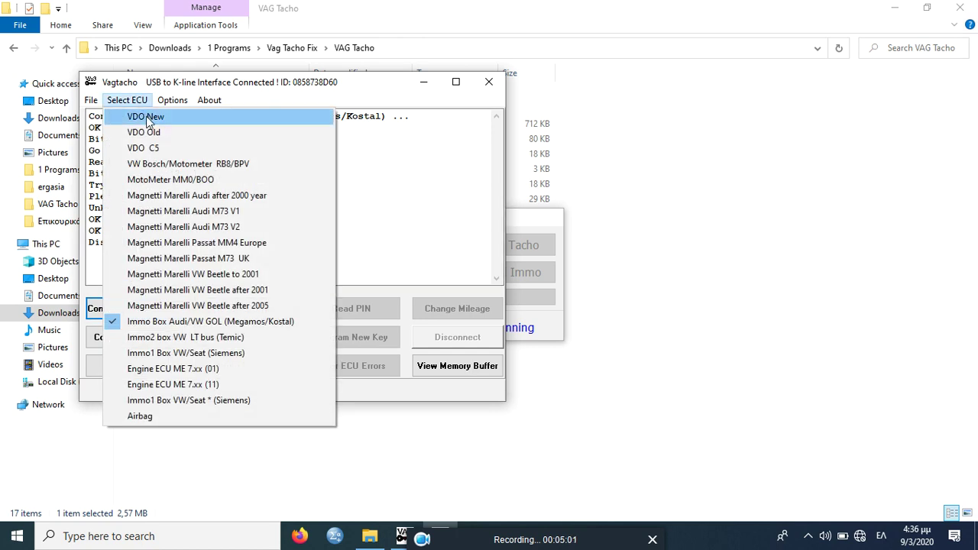
pyautogui.click(148, 121)
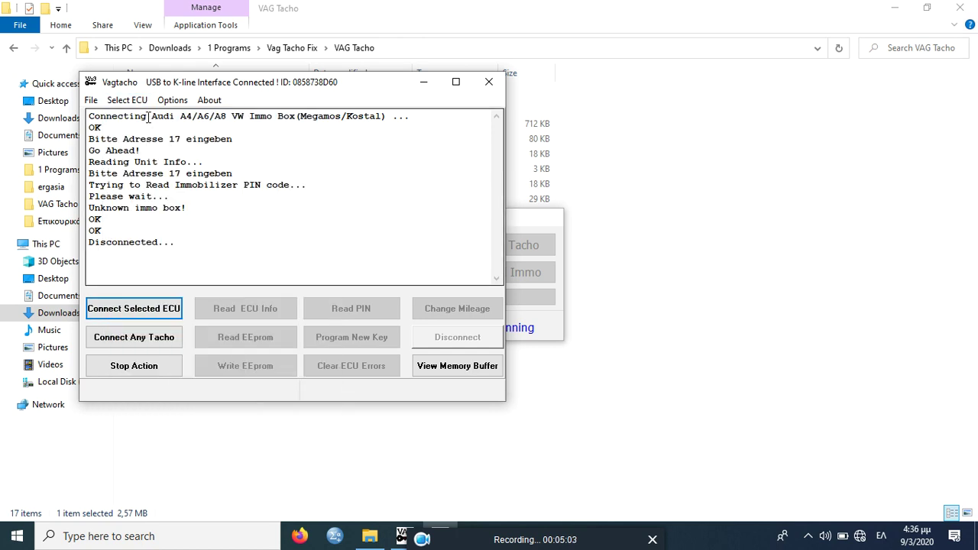
pyautogui.click(144, 306)
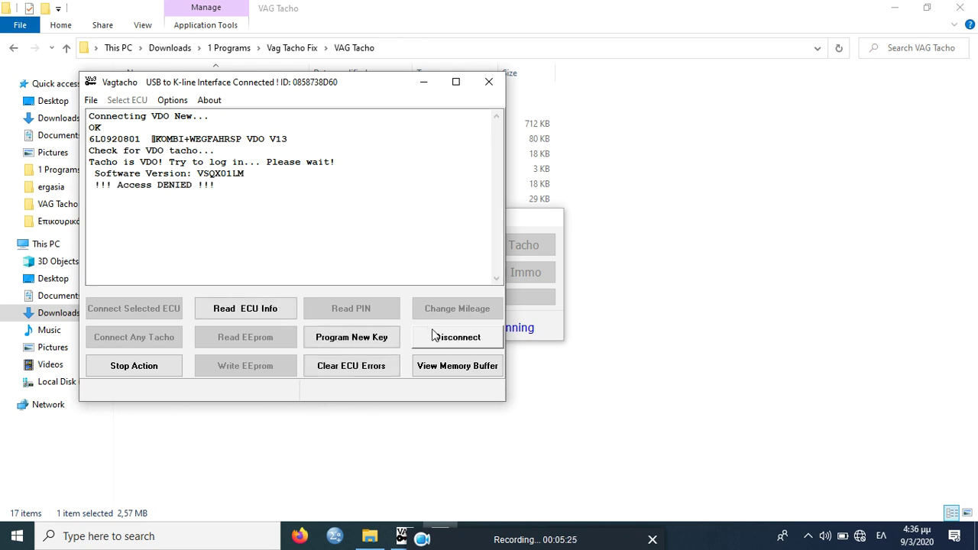
# Disconnect and close the current Vag Tacho session, and launch the vagtacho application
pyautogui.click(433, 337)
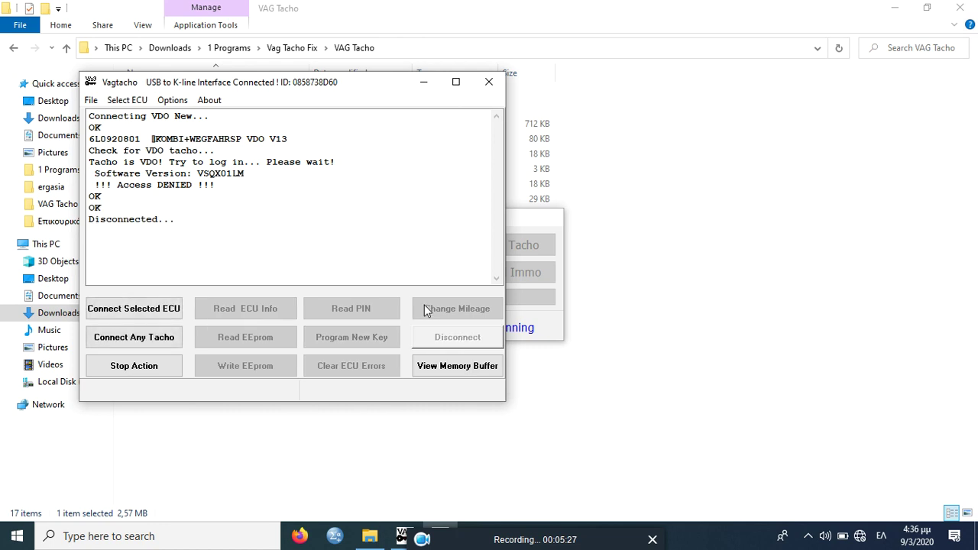
pyautogui.click(488, 82)
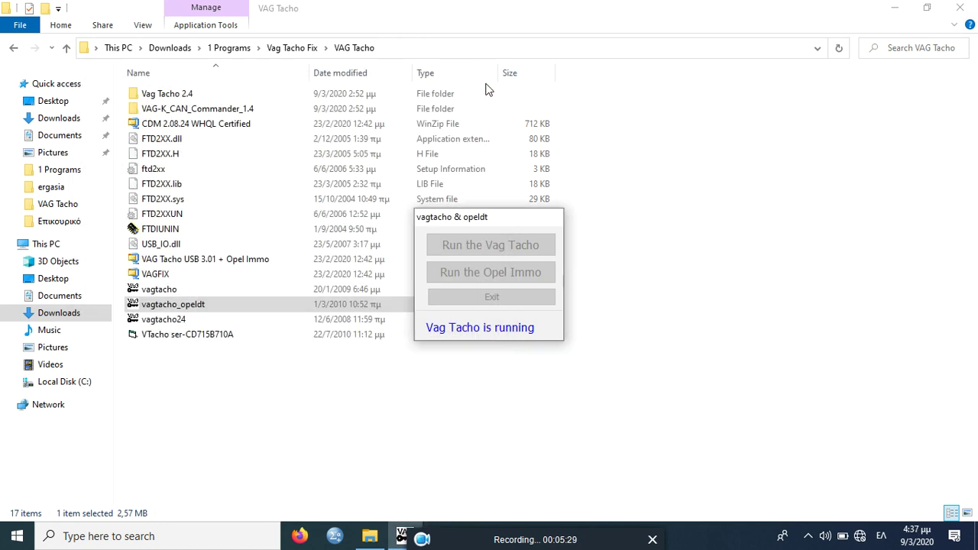
pyautogui.doubleClick(191, 289)
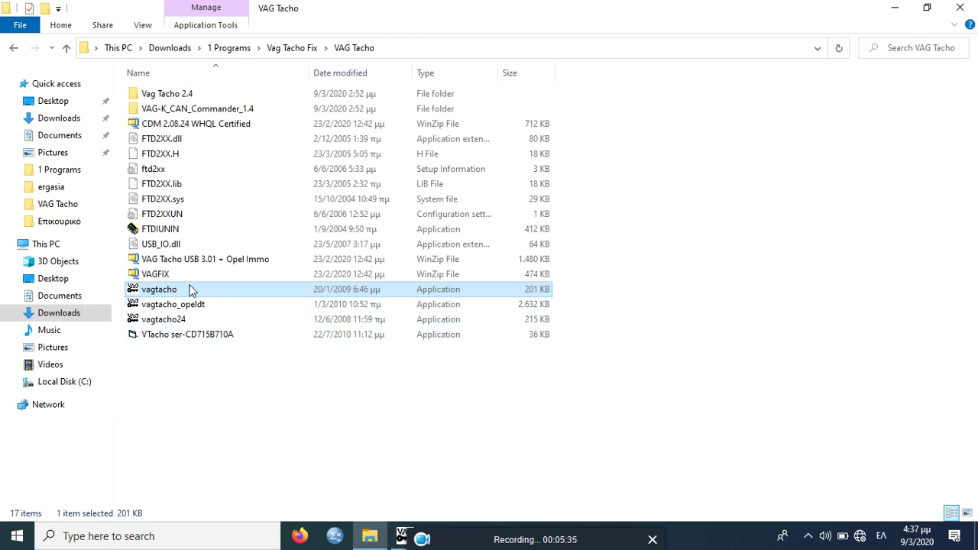
pyautogui.doubleClick(190, 289)
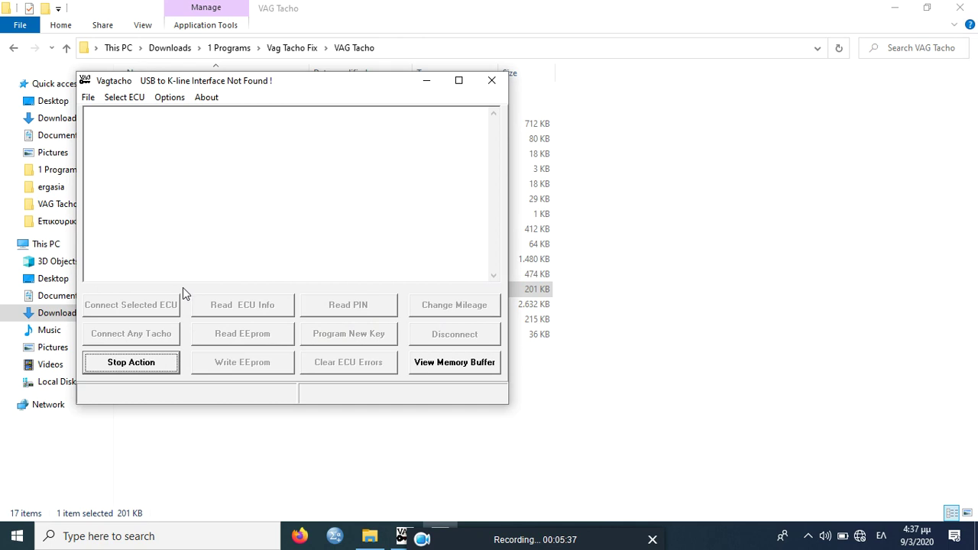
pyautogui.click(491, 80)
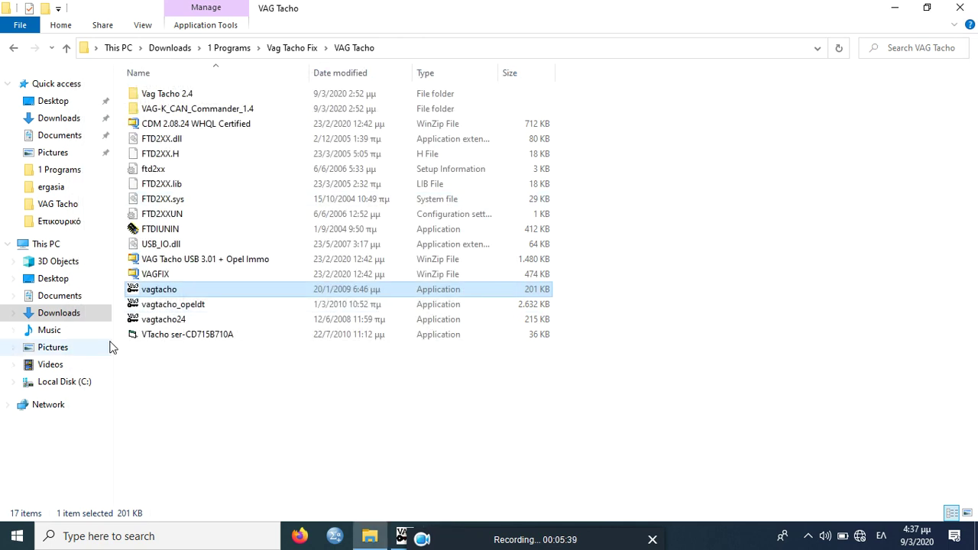
pyautogui.doubleClick(167, 335)
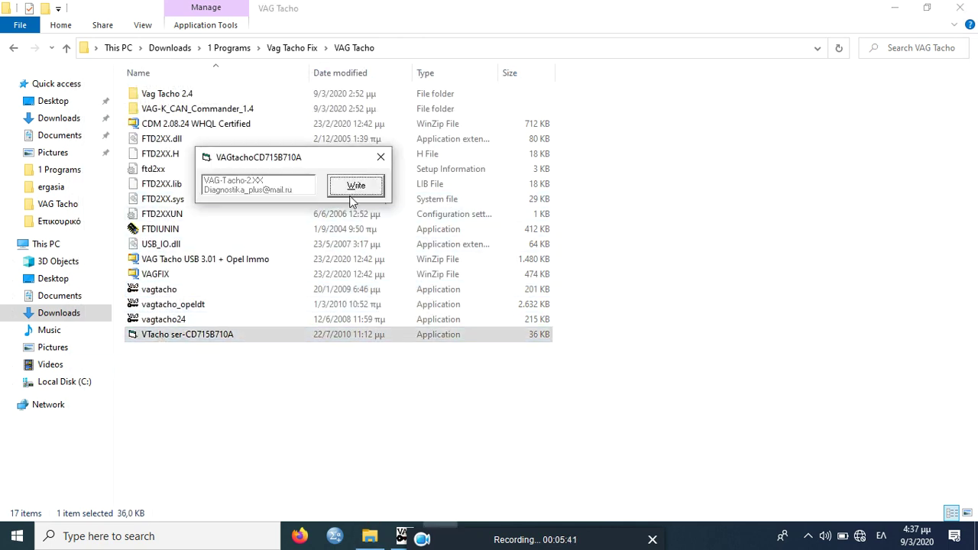
pyautogui.click(354, 191)
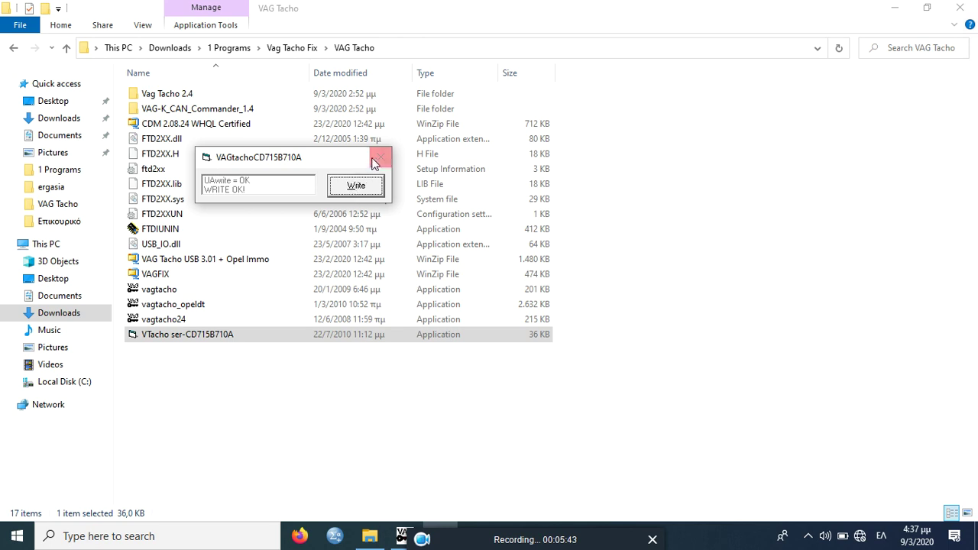
pyautogui.click(379, 157)
# Retry launching vagtacho to detect the interface, reopening the VTacho ser-CD715B710A utility between attempts
pyautogui.doubleClick(160, 290)
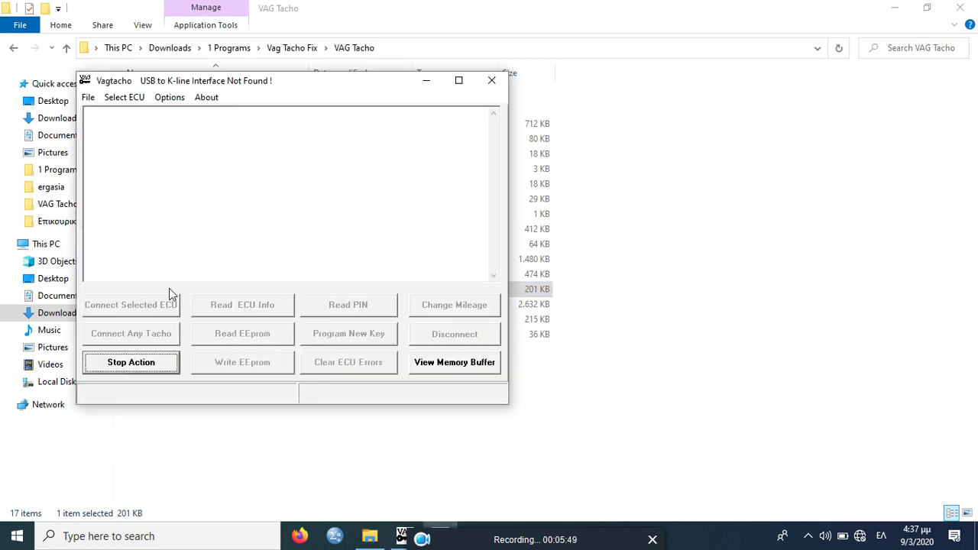
pyautogui.rightClick(178, 338)
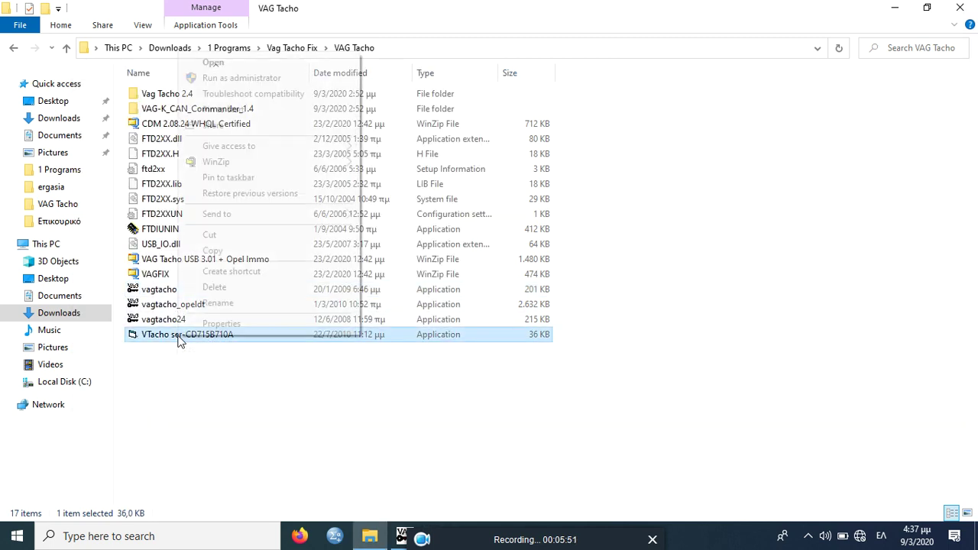
pyautogui.click(166, 292)
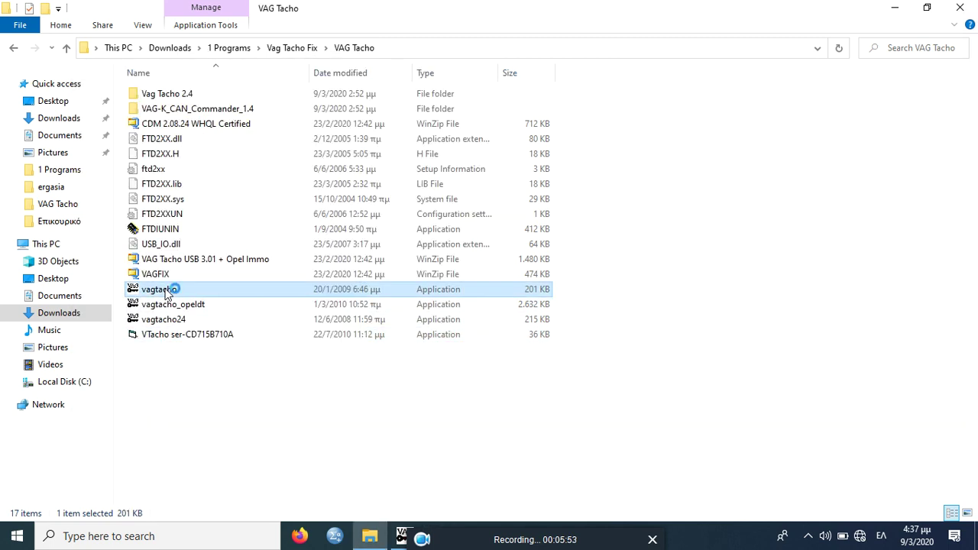
pyautogui.doubleClick(165, 334)
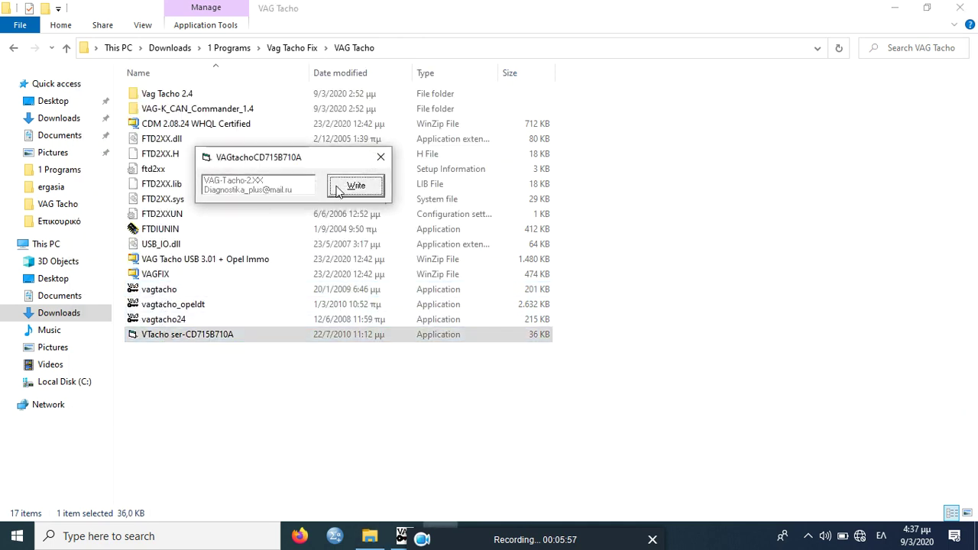
pyautogui.click(184, 291)
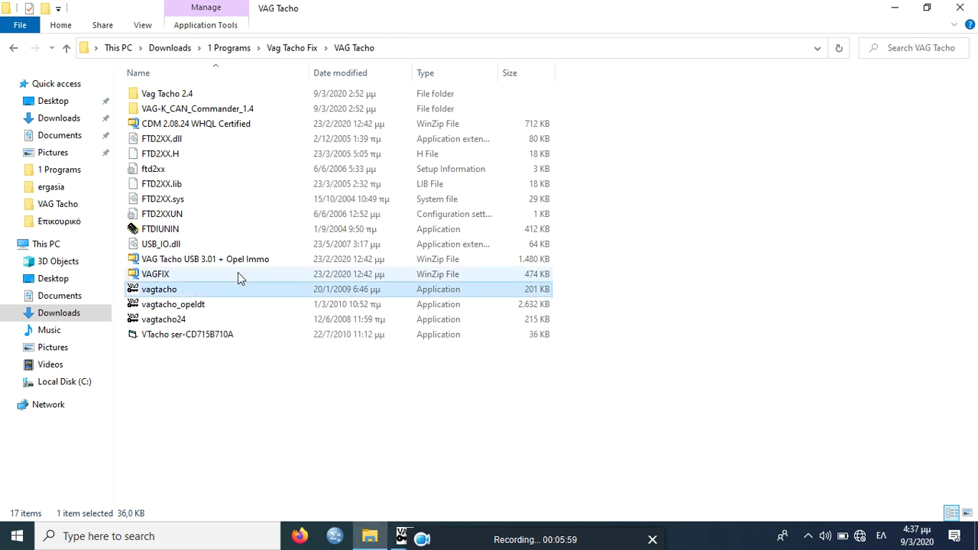
pyautogui.doubleClick(184, 289)
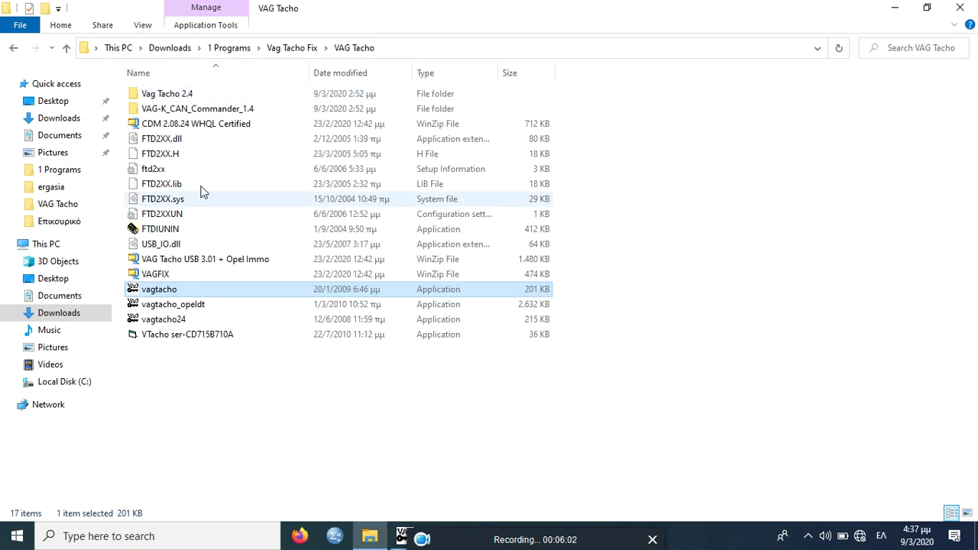
pyautogui.doubleClick(171, 289)
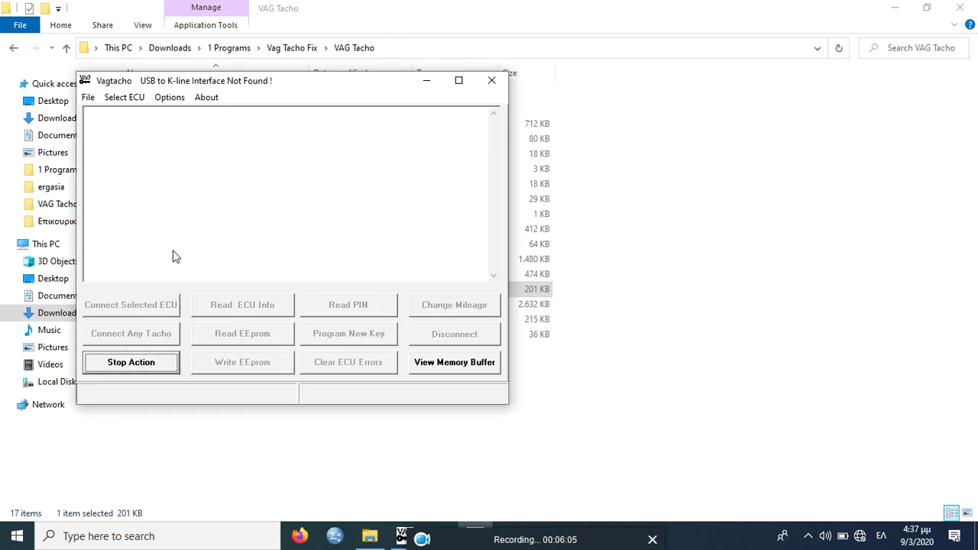
# Launch vagtacho24, close it, and restart it with administrator rights
pyautogui.doubleClick(164, 319)
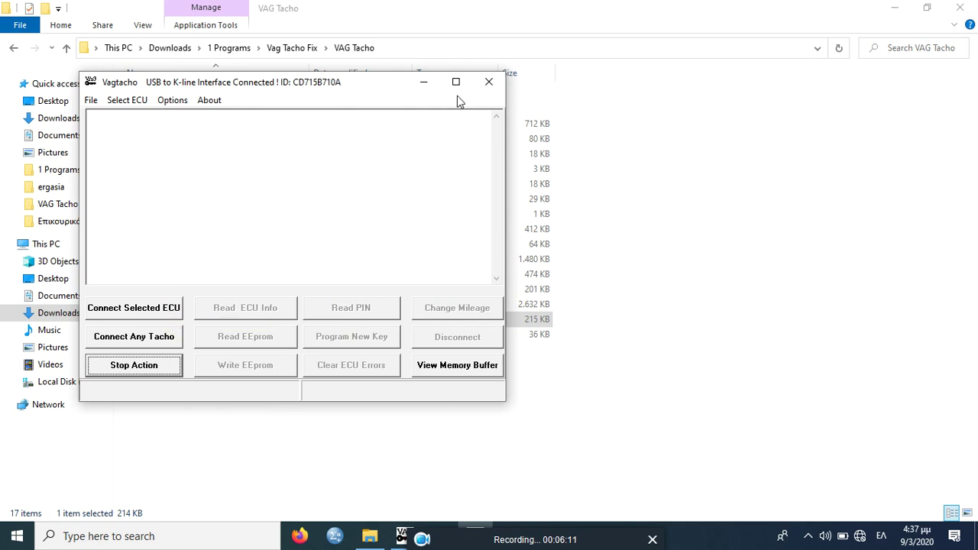
pyautogui.click(489, 82)
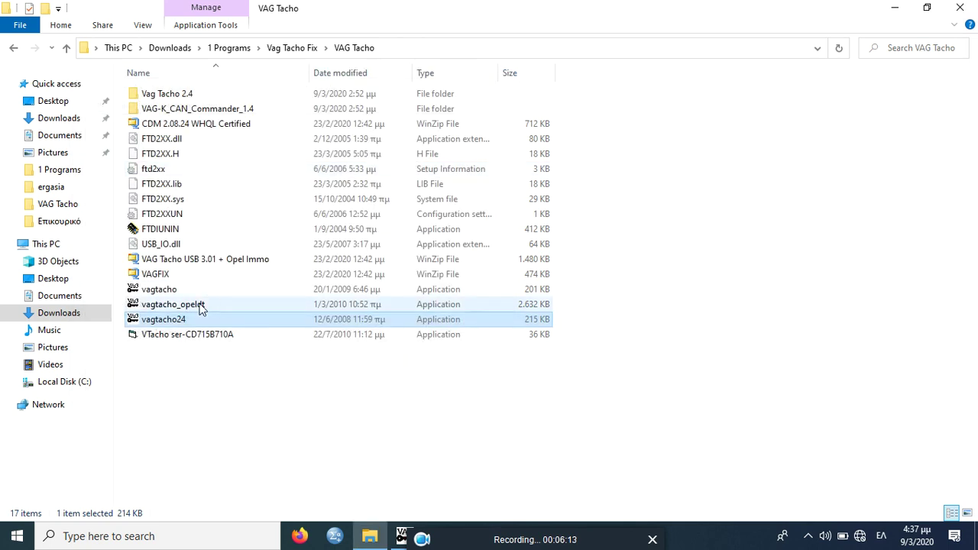
pyautogui.click(180, 370)
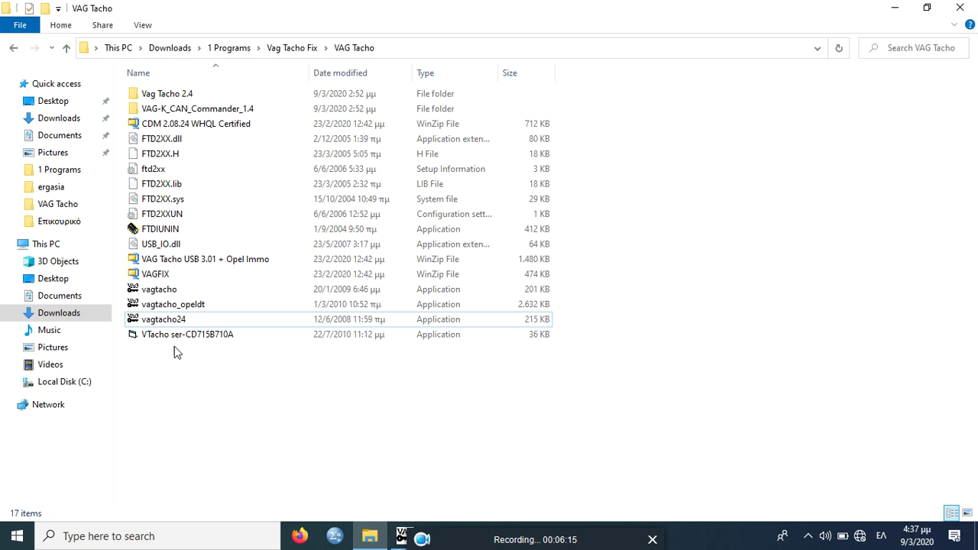
pyautogui.rightClick(179, 321)
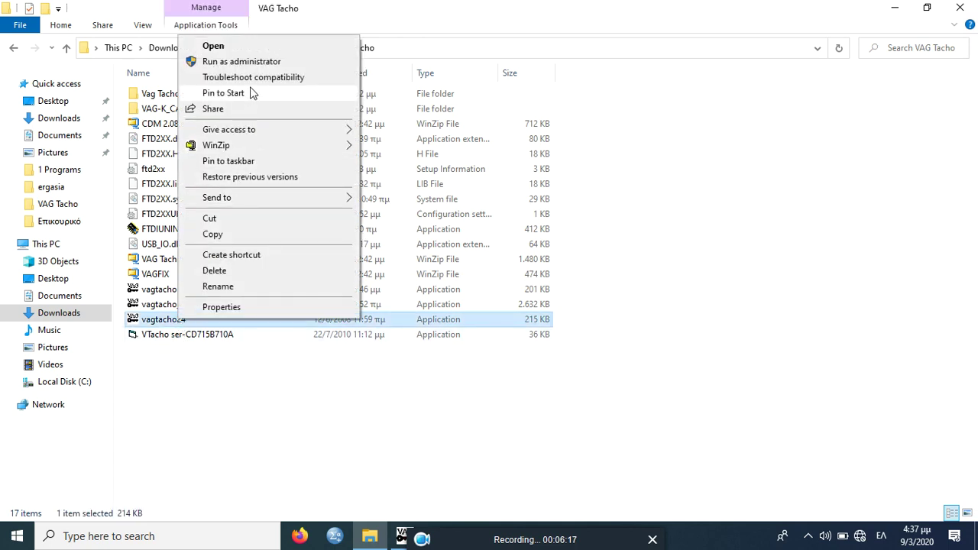
pyautogui.click(257, 63)
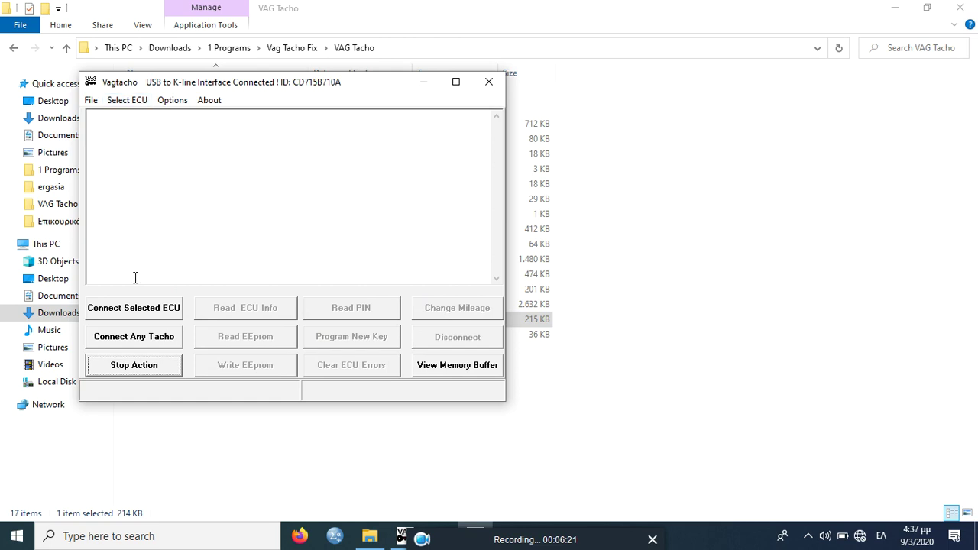
# Connect to any tacho and read the instrument cluster's ECU info
pyautogui.click(140, 313)
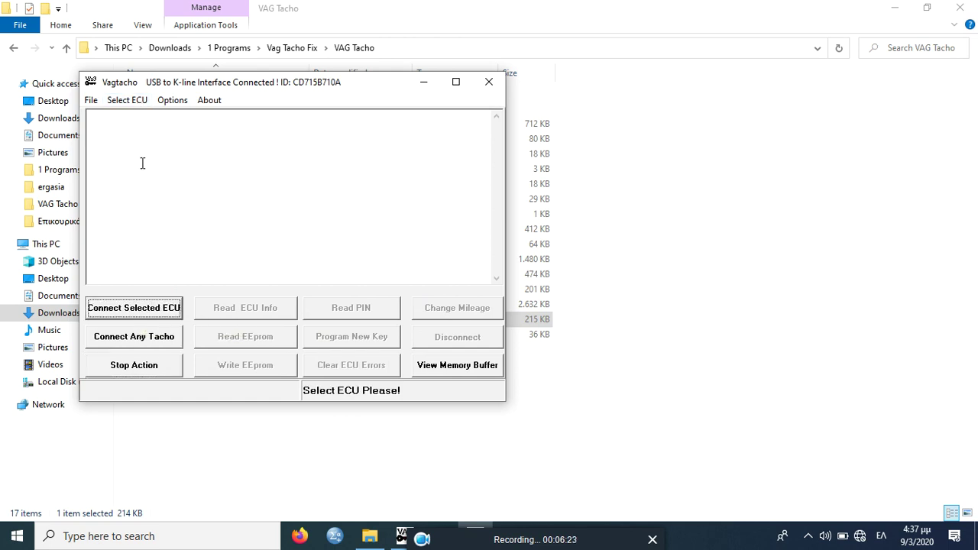
pyautogui.click(145, 338)
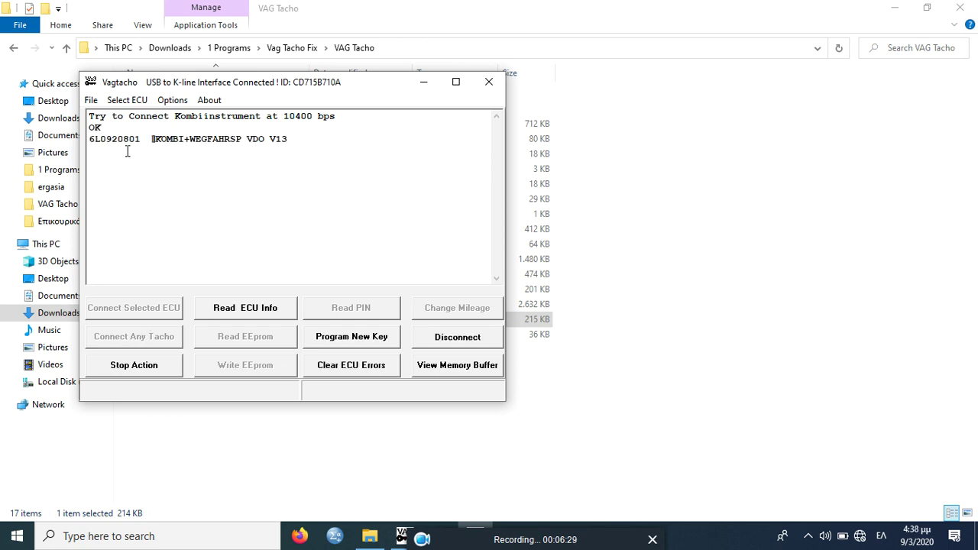
pyautogui.click(253, 312)
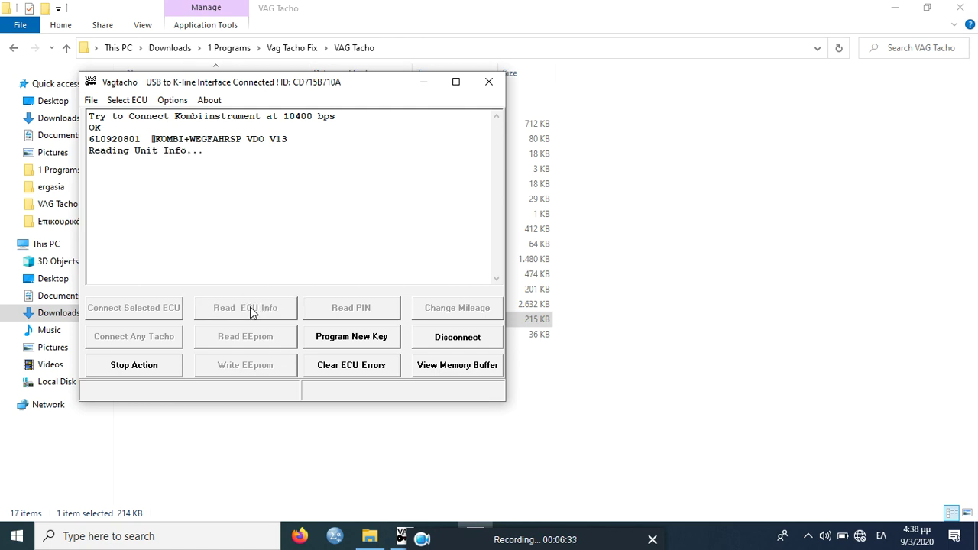
# Set the ECU to VDO New, end the current connection, and connect to the selected ECU
pyautogui.click(137, 101)
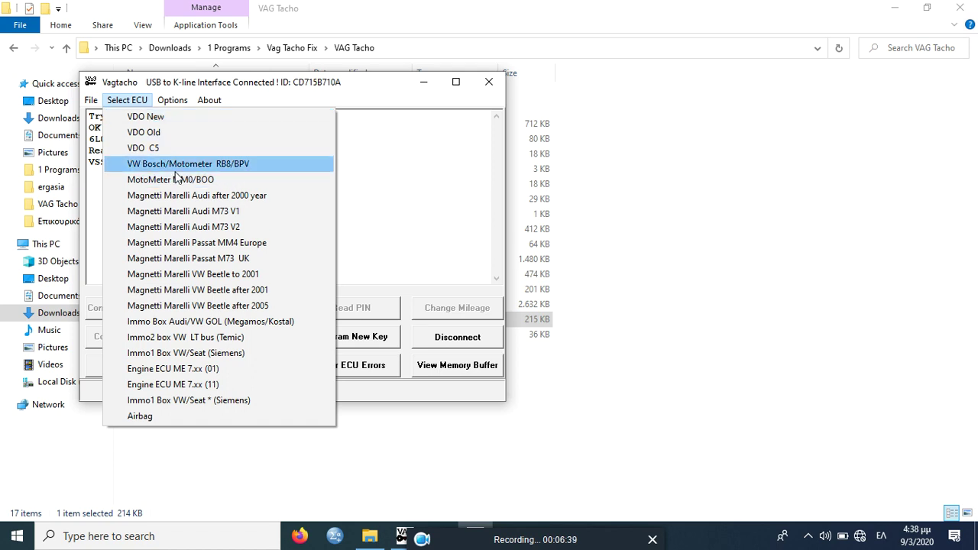
pyautogui.click(156, 117)
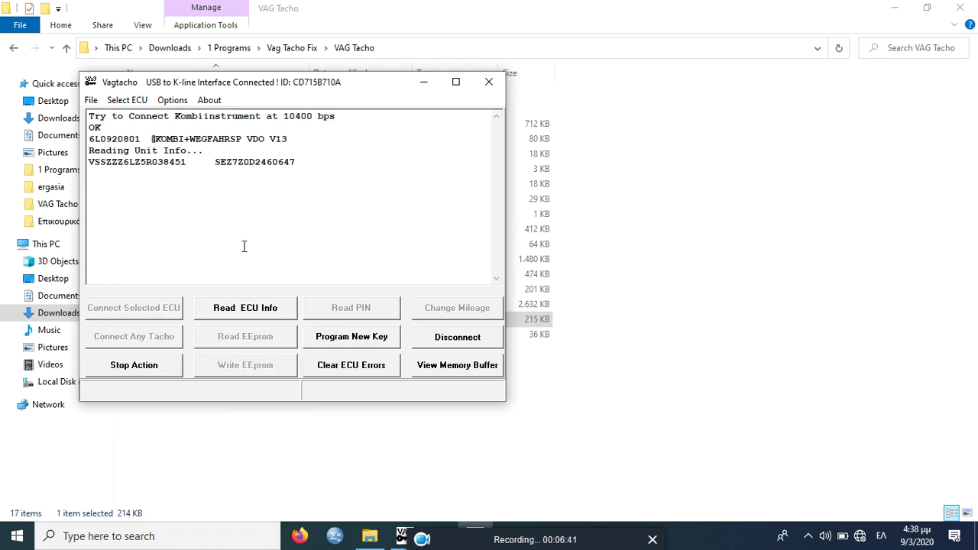
pyautogui.click(442, 341)
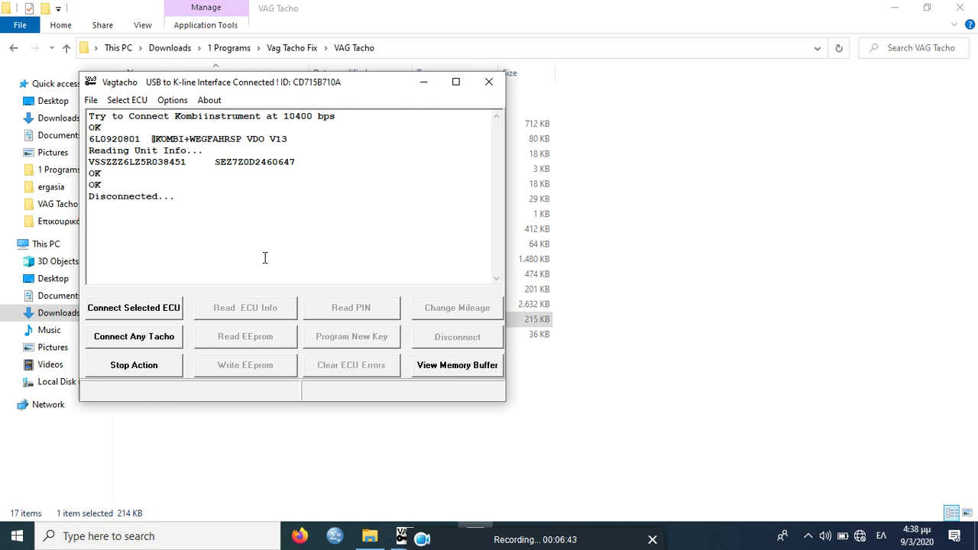
pyautogui.click(171, 307)
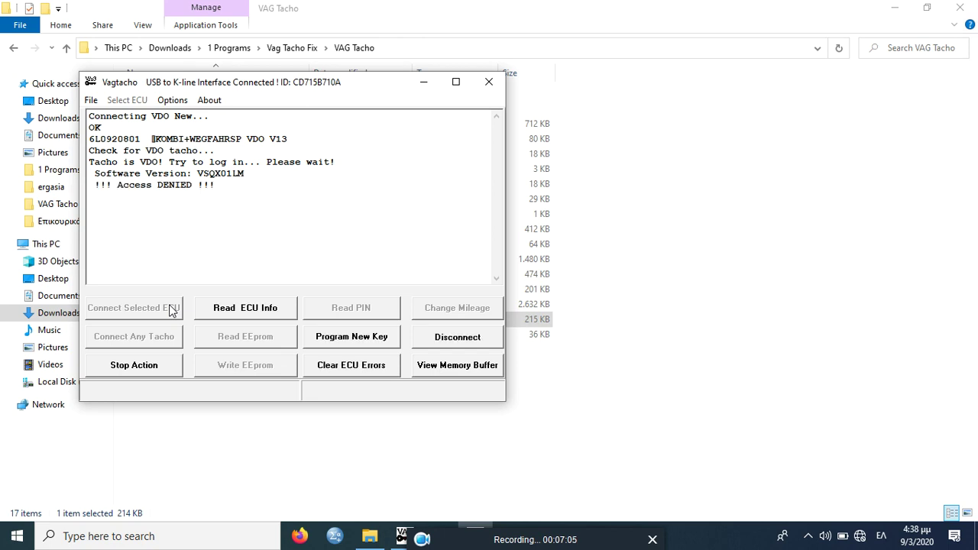
# Inspect the contents of the memory buffer and close it
pyautogui.click(468, 366)
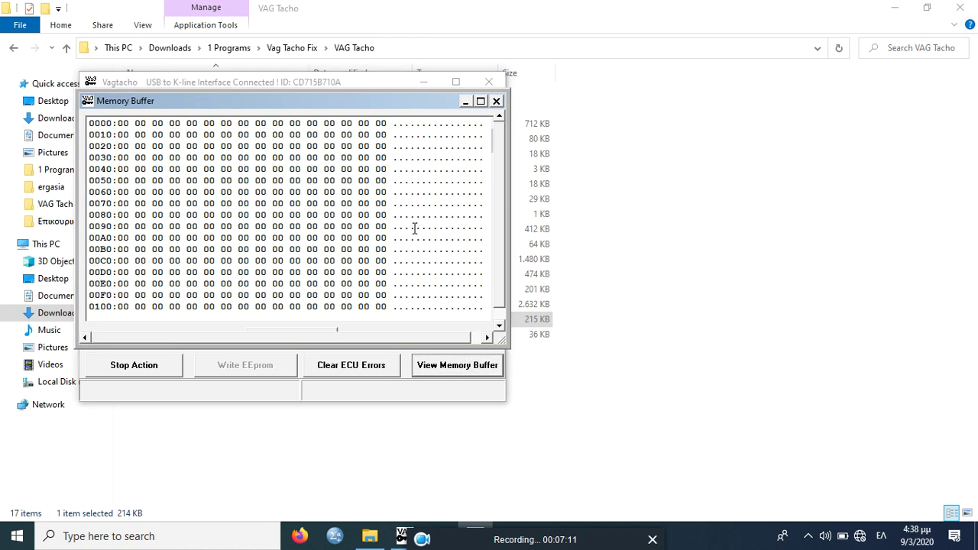
pyautogui.scroll(-11, 482, 187)
pyautogui.scroll(11, 481, 187)
pyautogui.click(496, 102)
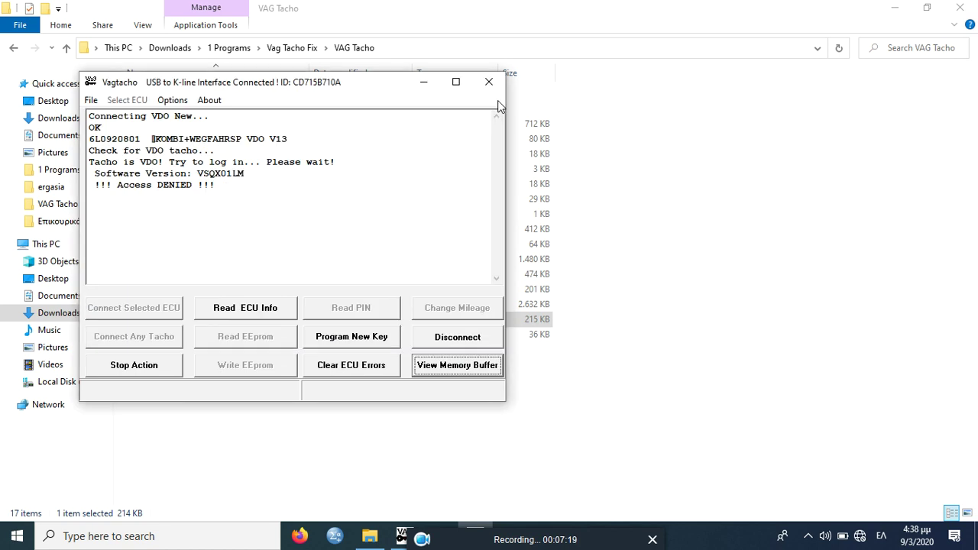
# Look at the Read File and Save File dialogs for .eep files, and leave both without loading or saving anything
pyautogui.click(91, 102)
pyautogui.click(91, 101)
pyautogui.click(90, 101)
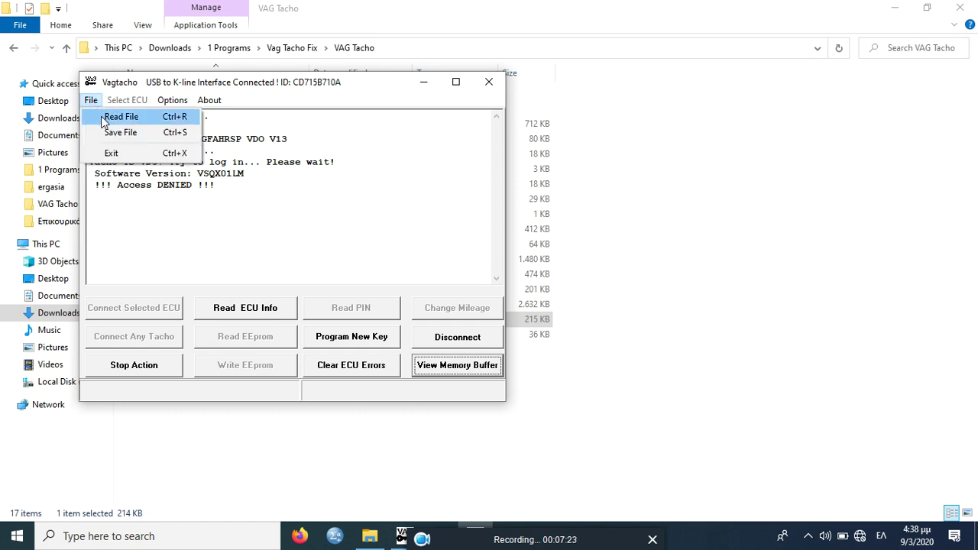
pyautogui.click(172, 100)
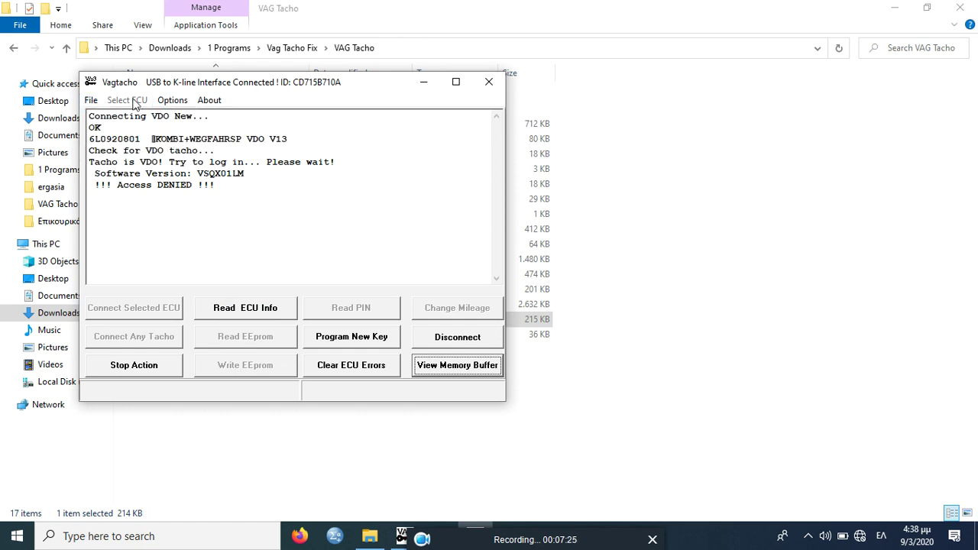
pyautogui.click(91, 101)
pyautogui.click(107, 116)
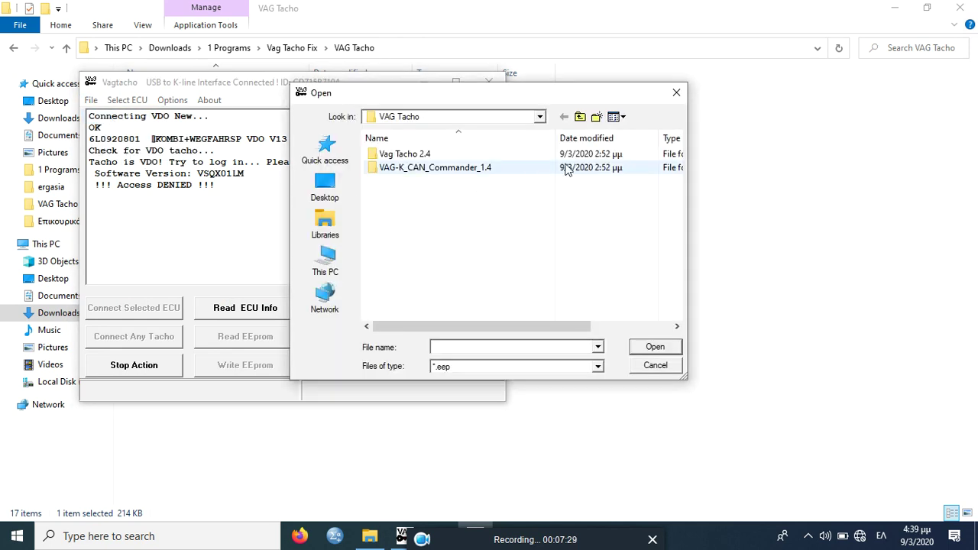
pyautogui.click(676, 93)
pyautogui.click(91, 100)
pyautogui.click(120, 132)
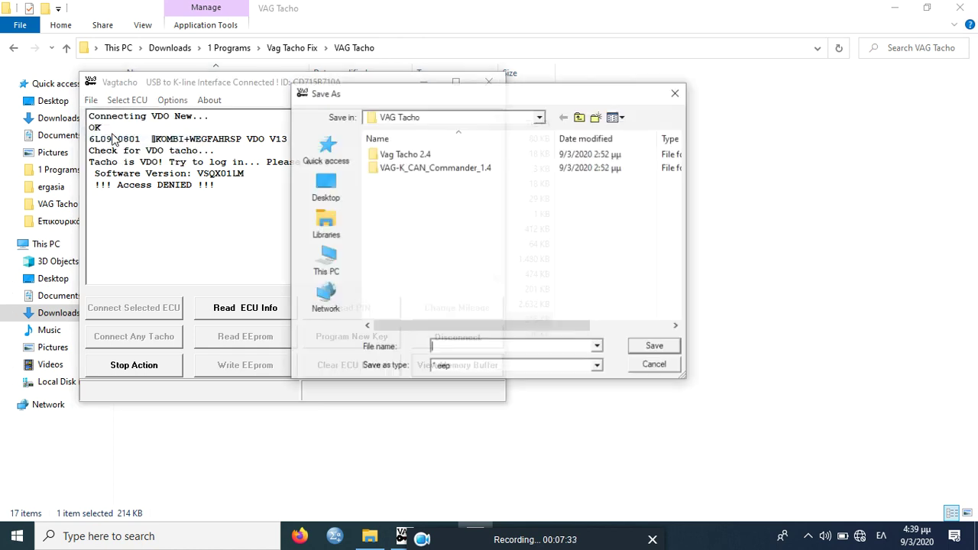
pyautogui.click(676, 93)
# Disconnect from the VDO New tacho and connect to the selected ECU again, repeating the cycle twice
pyautogui.click(450, 339)
pyautogui.click(169, 309)
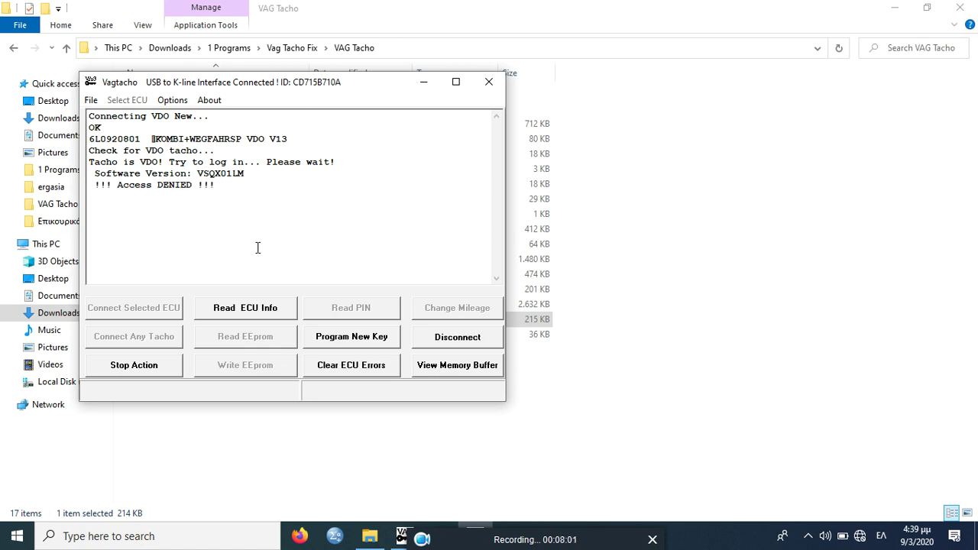
pyautogui.click(439, 340)
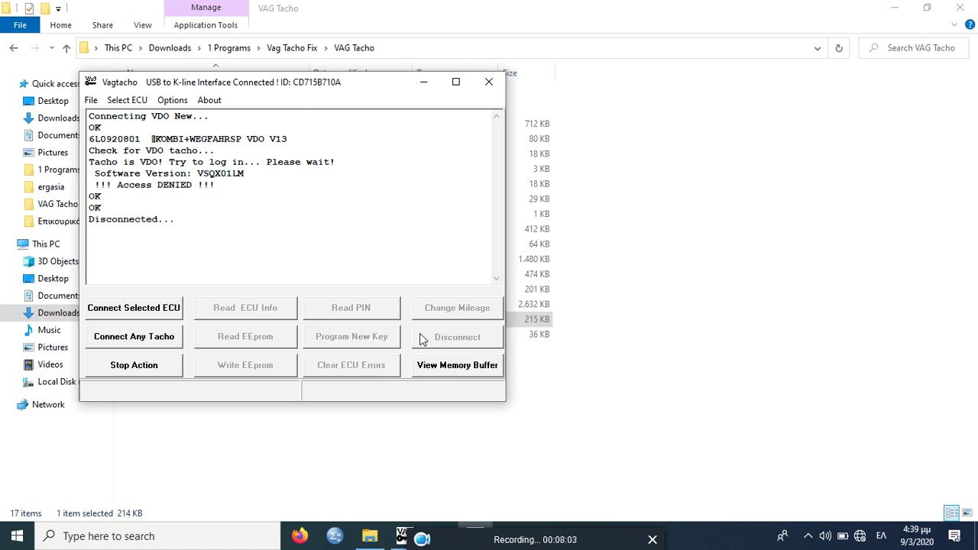
pyautogui.click(166, 311)
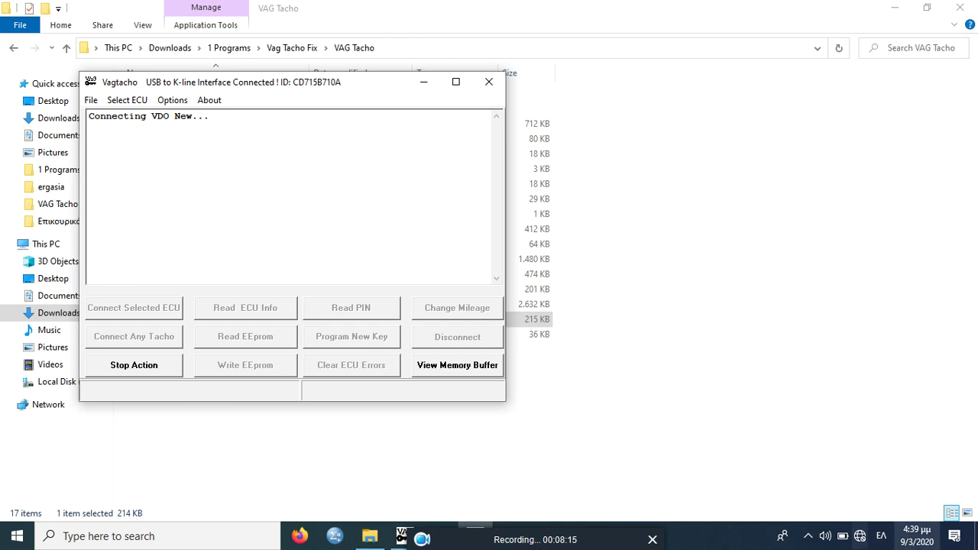
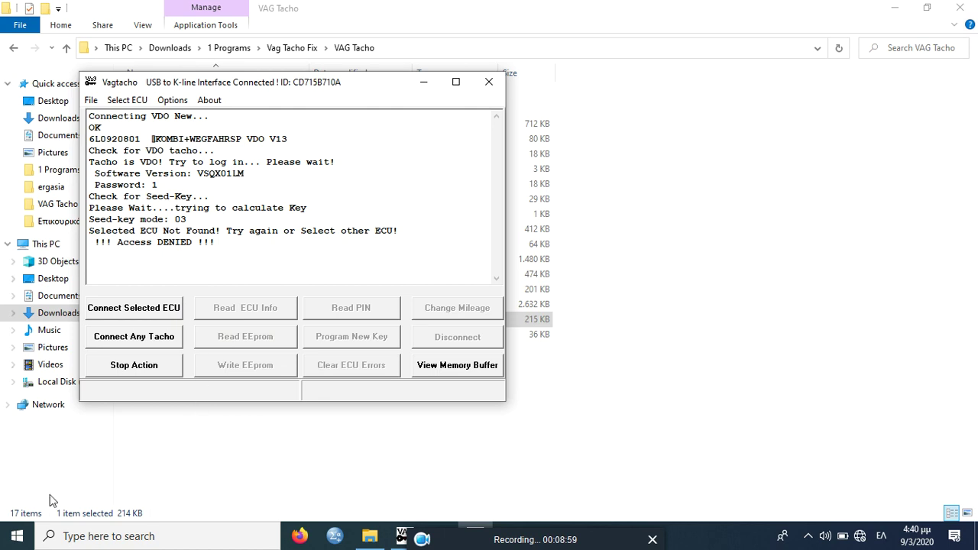
pyautogui.click(13, 539)
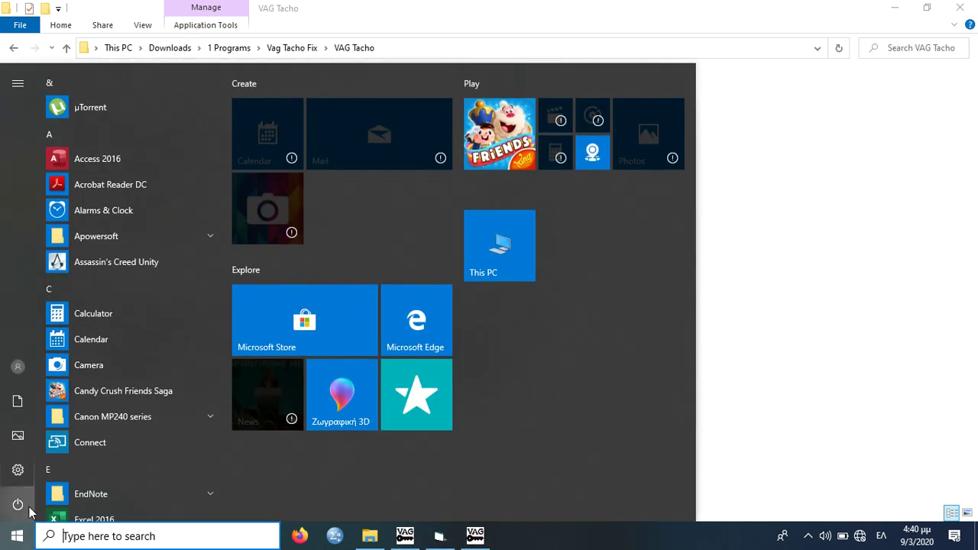
pyautogui.click(786, 225)
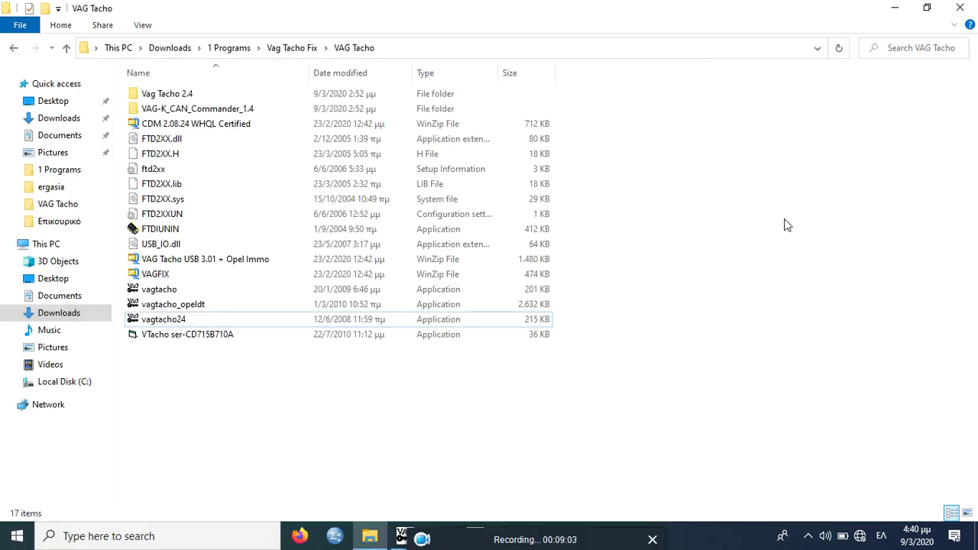
# Close the VTacho serial writer window and bring the vagtacho24 window back to the front
pyautogui.click(401, 537)
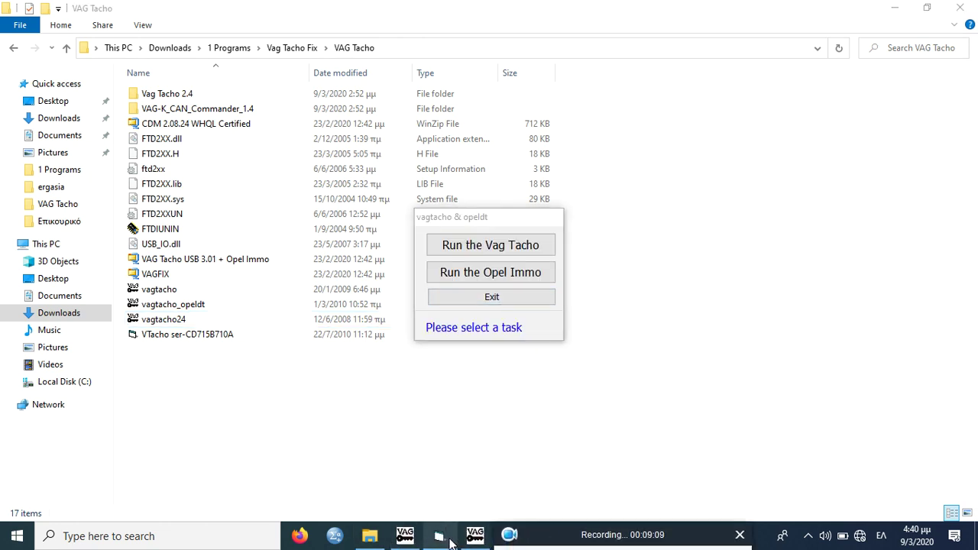
pyautogui.click(445, 539)
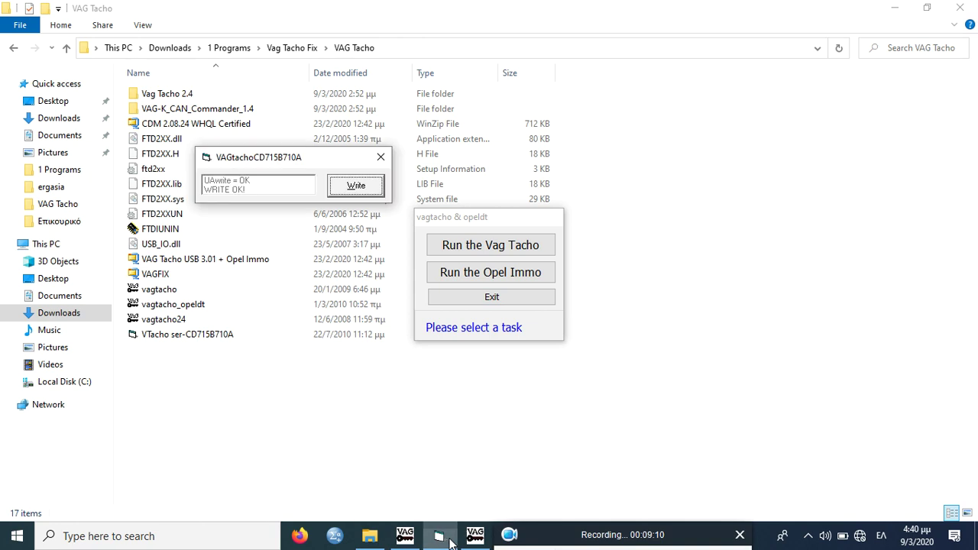
pyautogui.click(381, 157)
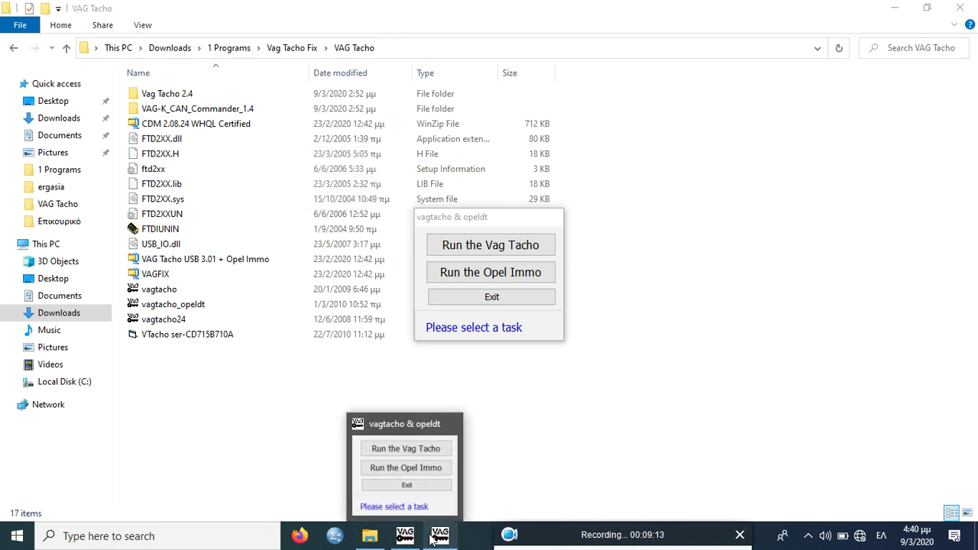
pyautogui.moveTo(433, 538)
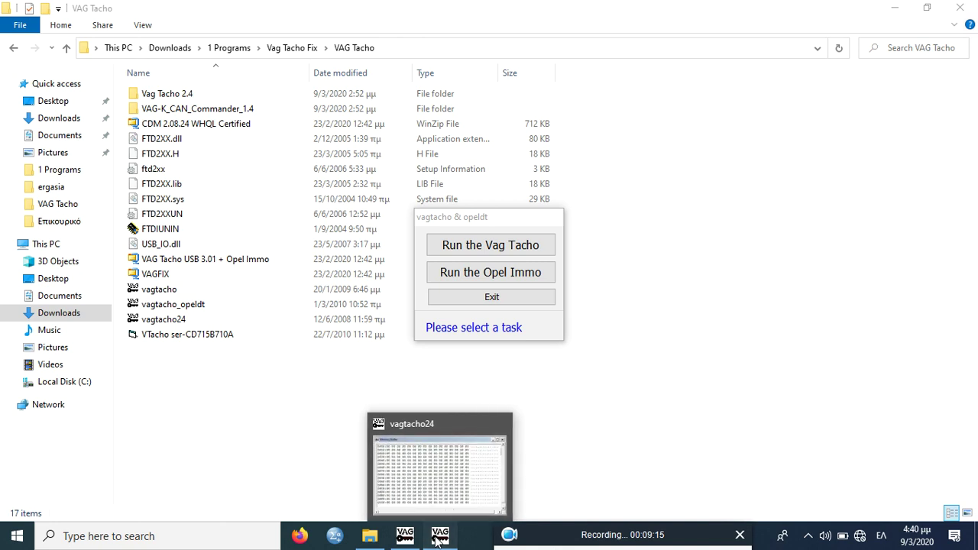
pyautogui.click(439, 539)
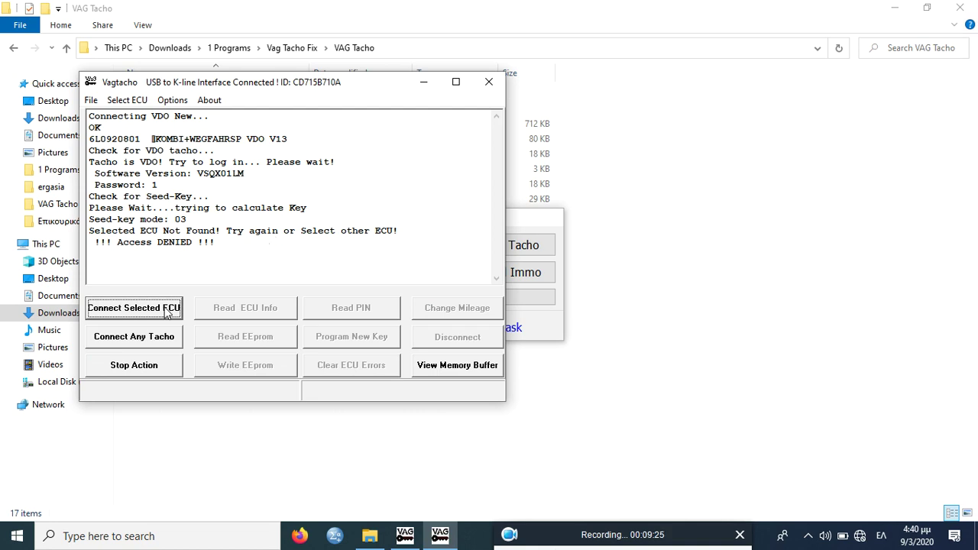
# Check the ECU list with VDO New kept selected, connect to the selected ECU, and read its ECU info
pyautogui.click(142, 102)
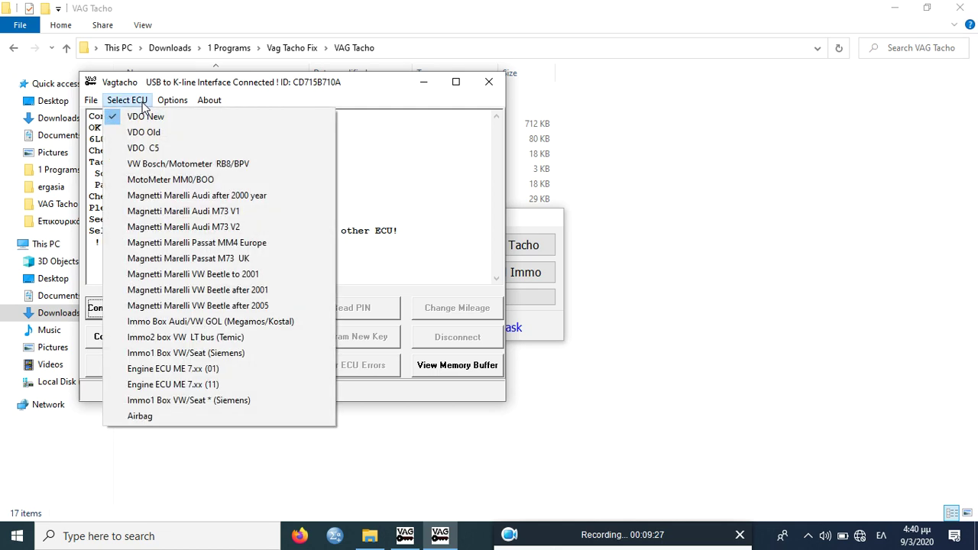
pyautogui.click(152, 95)
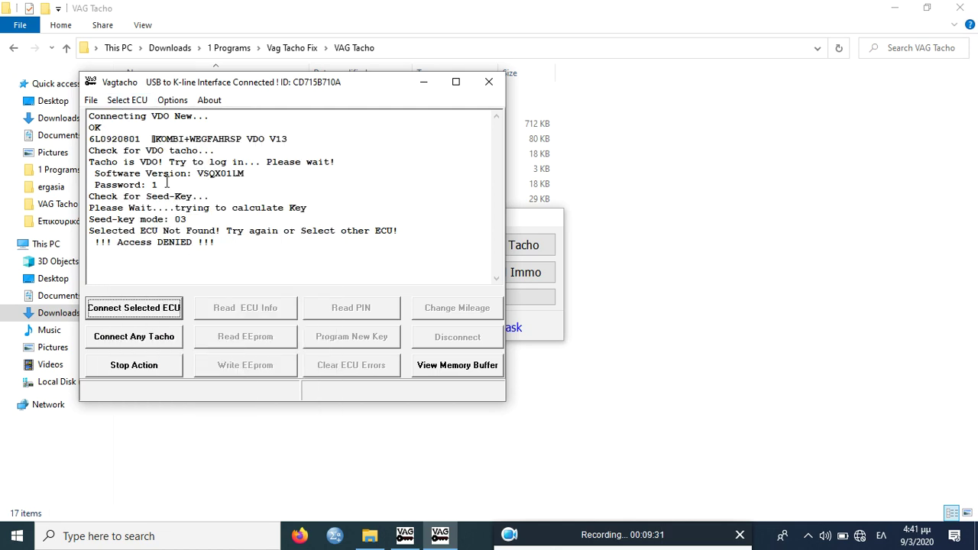
pyautogui.click(171, 313)
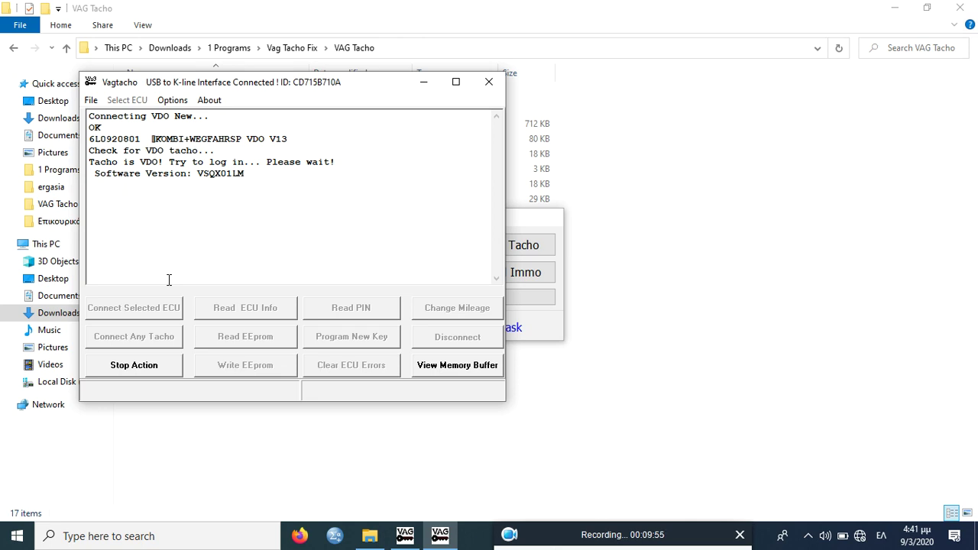
pyautogui.click(267, 308)
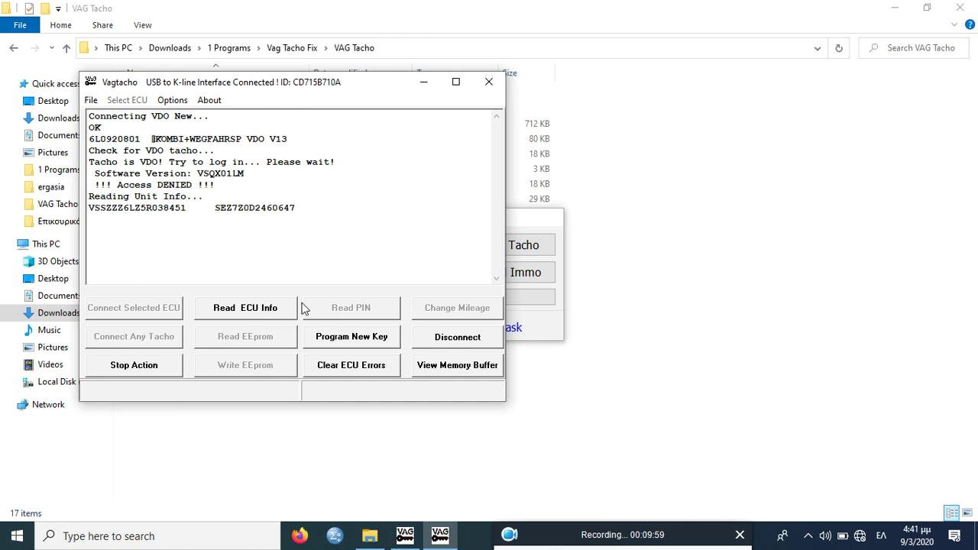
# Disconnect from the VDO New tacho and retry the connection to the selected ECU twice
pyautogui.click(438, 338)
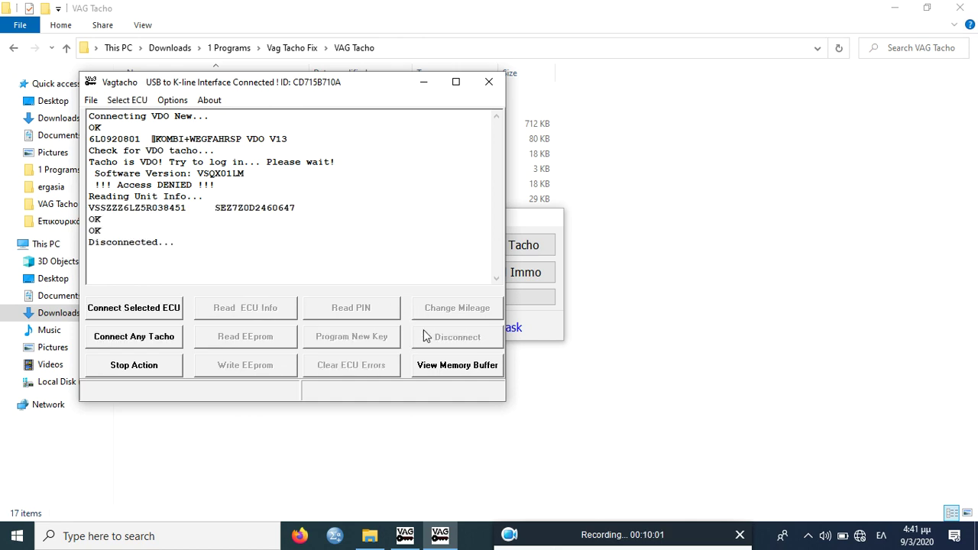
pyautogui.click(176, 309)
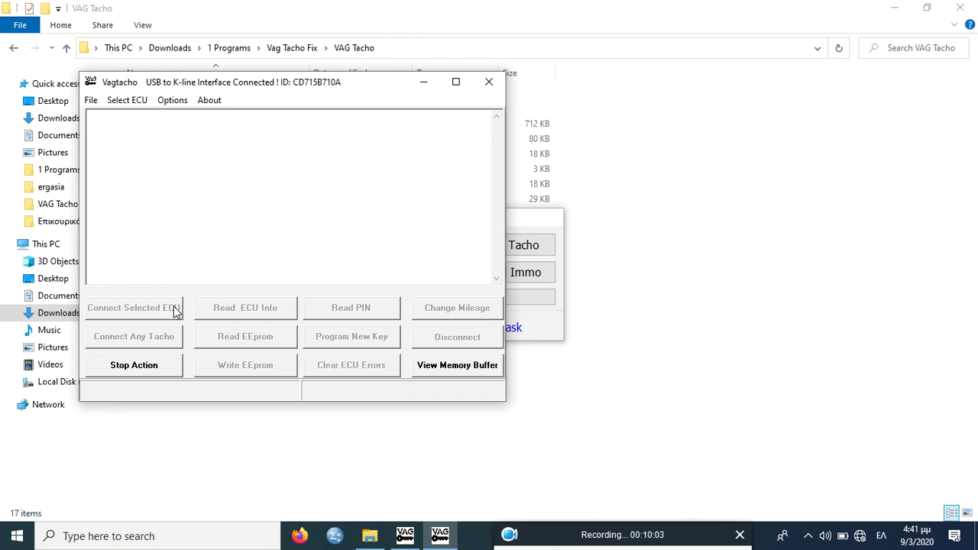
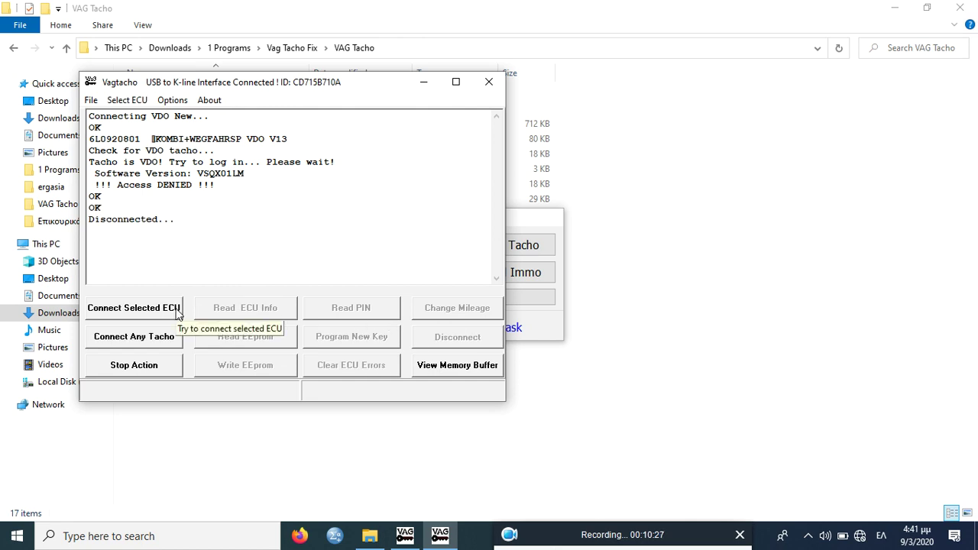
pyautogui.click(177, 309)
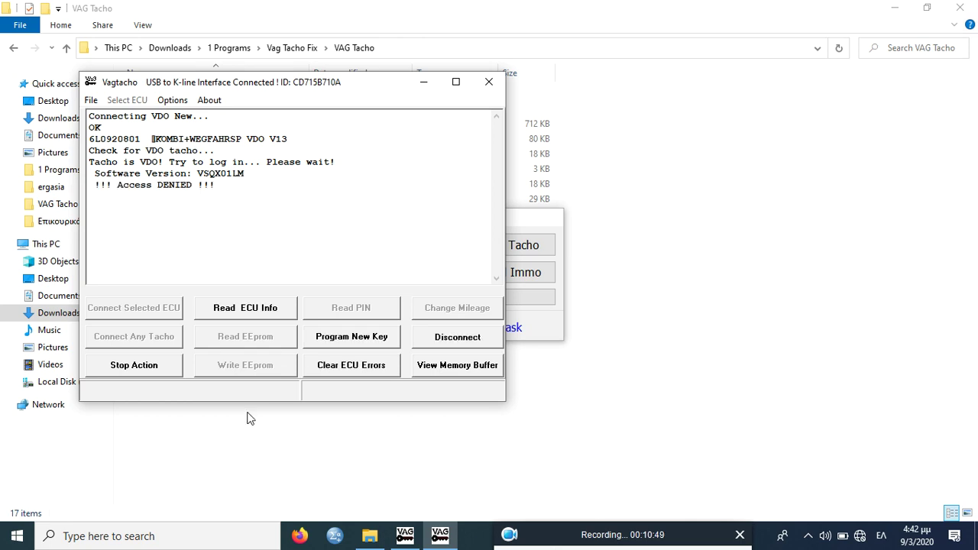
# Look through the installed programs, search for "ζω", and try to launch Ζωγραφική 3D
pyautogui.click(15, 539)
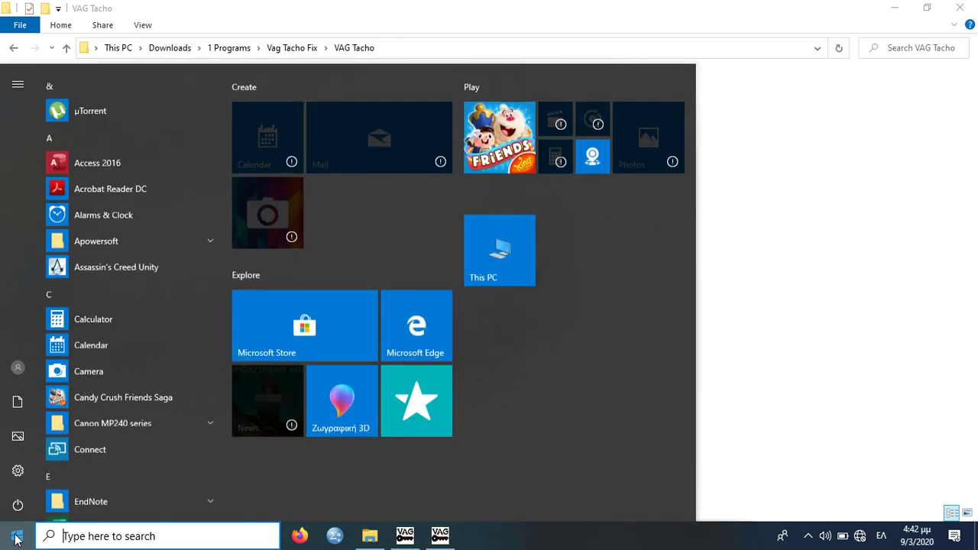
pyautogui.scroll(-3, 115, 403)
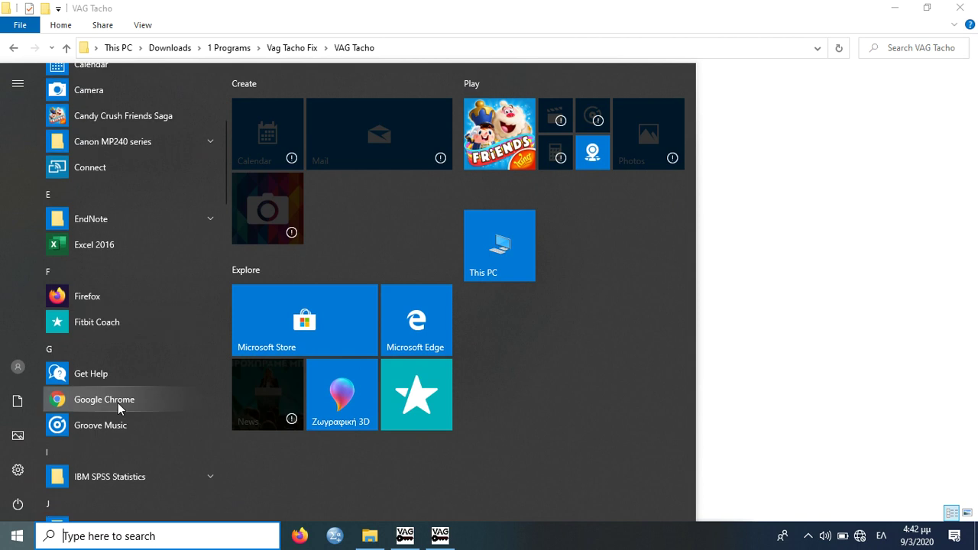
pyautogui.scroll(3, 118, 402)
pyautogui.scroll(-5, 128, 330)
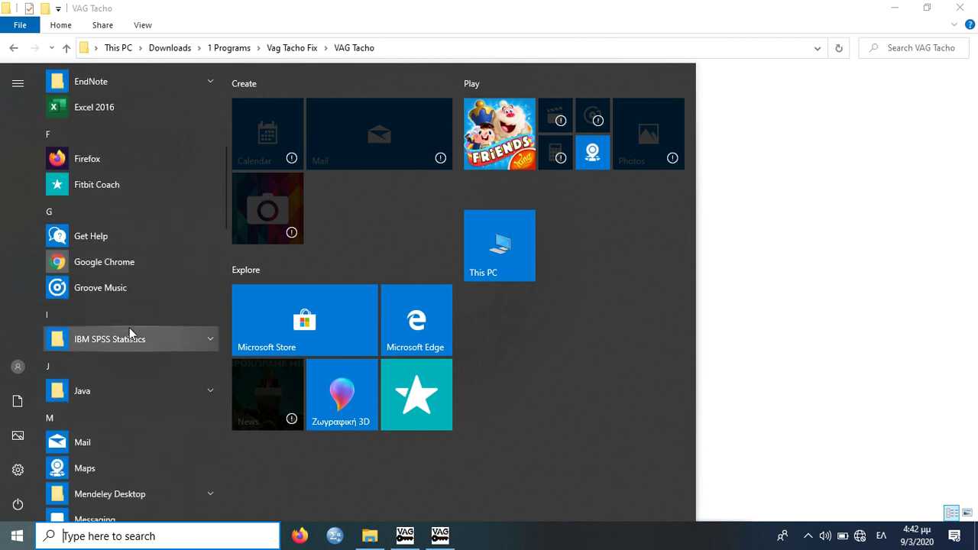
pyautogui.click(179, 533)
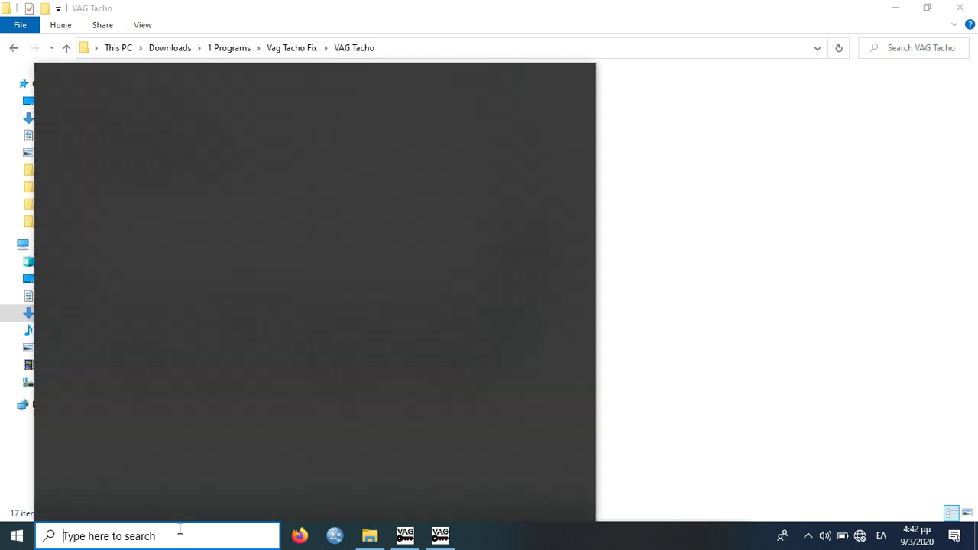
pyautogui.write('ο')
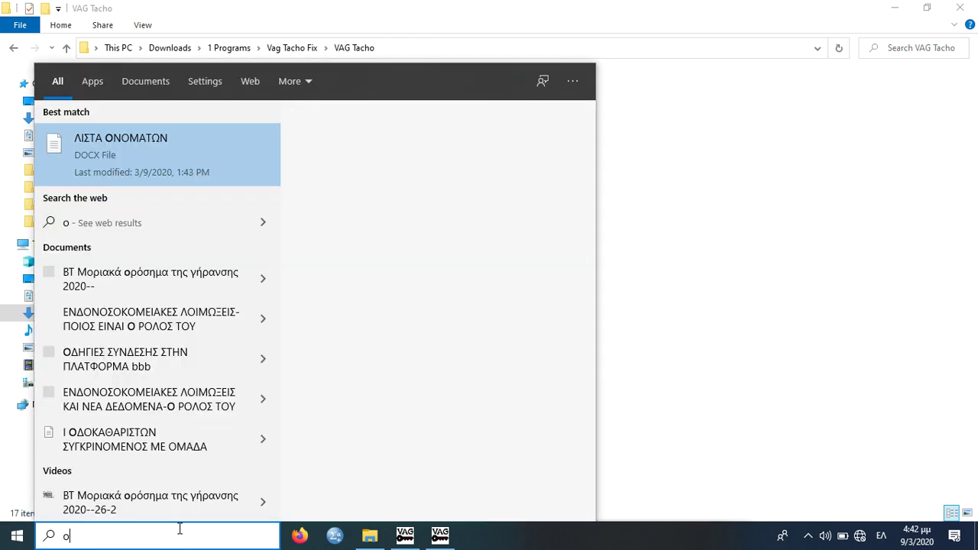
pyautogui.press('BackSpace')
pyautogui.write('ζω')
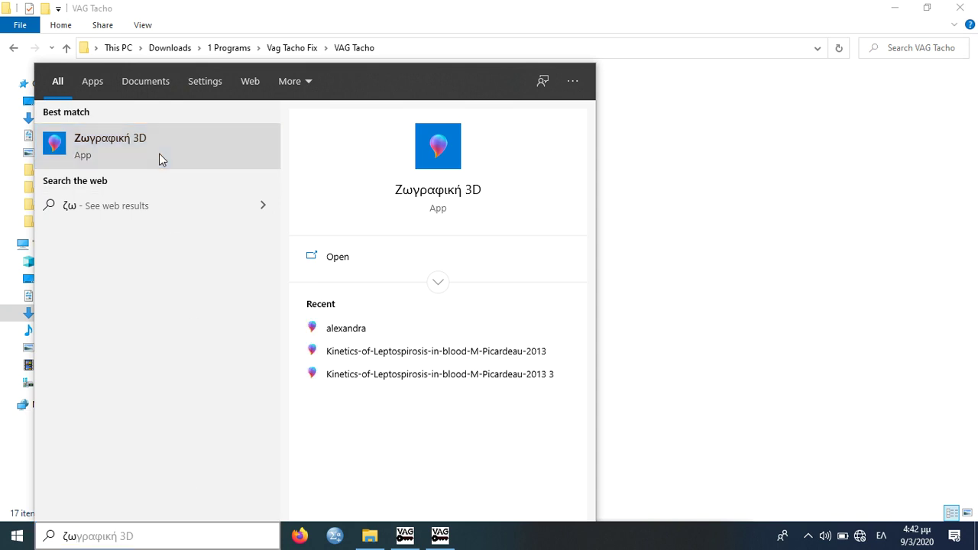
pyautogui.click(158, 153)
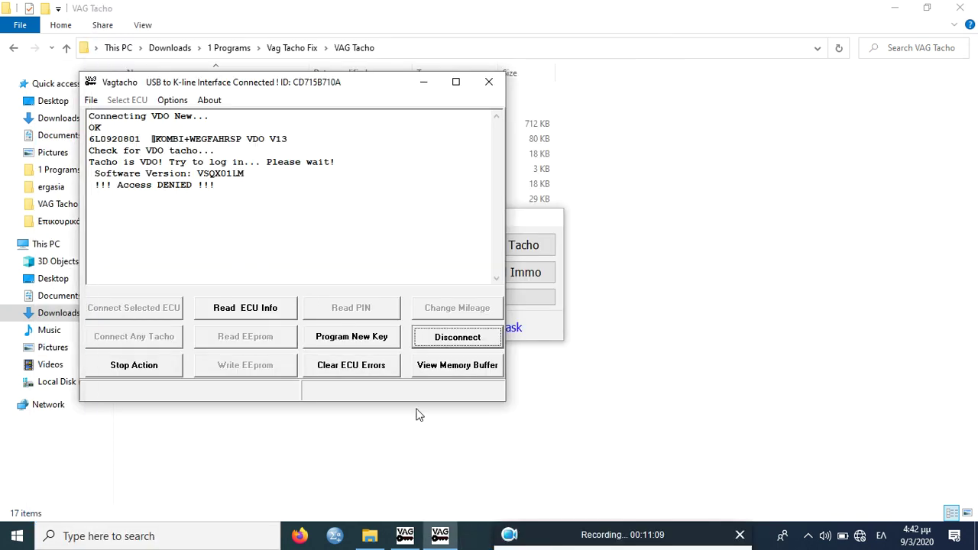
# Minimize the Vagtacho window and check its preview among the running programs
pyautogui.click(425, 83)
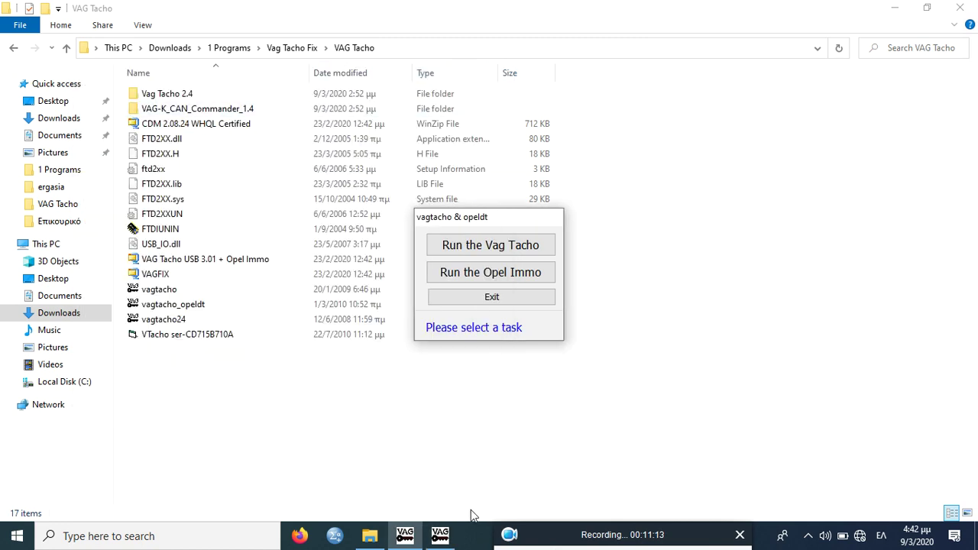
pyautogui.moveTo(448, 539)
pyautogui.moveTo(443, 495)
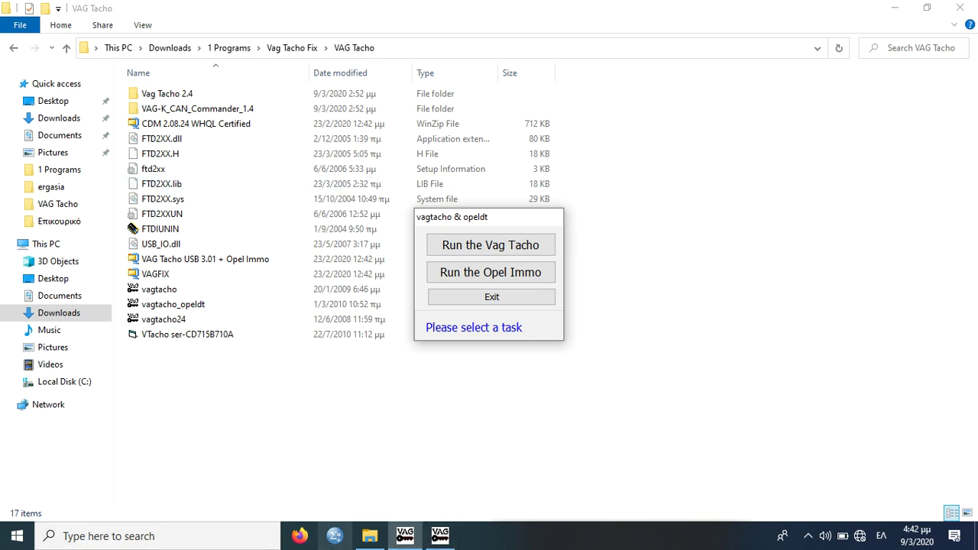
pyautogui.click(218, 535)
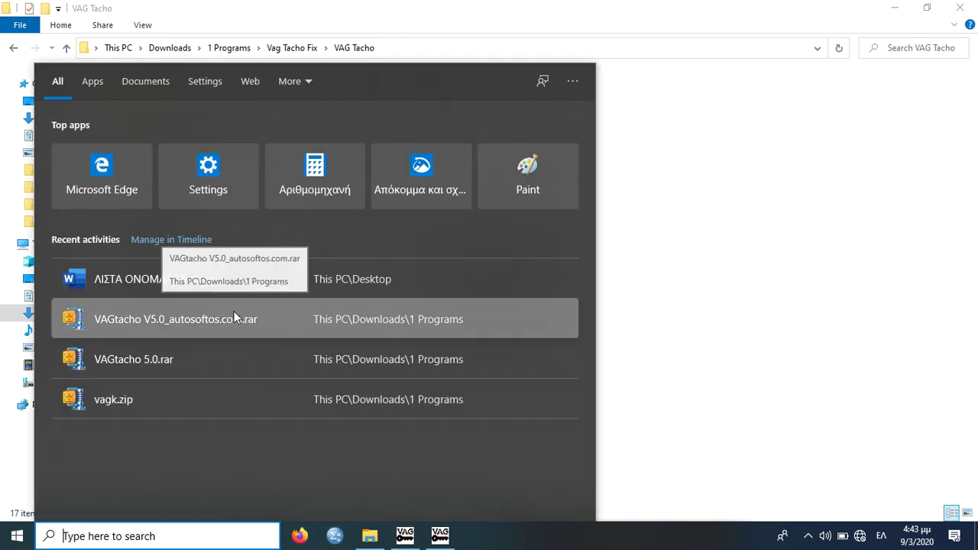
pyautogui.write('ζ')
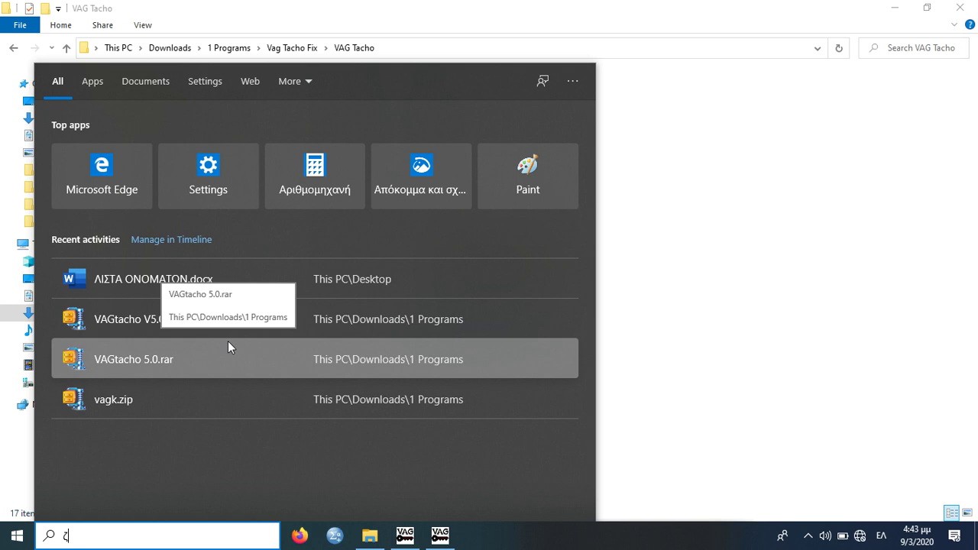
pyautogui.press('Escape')
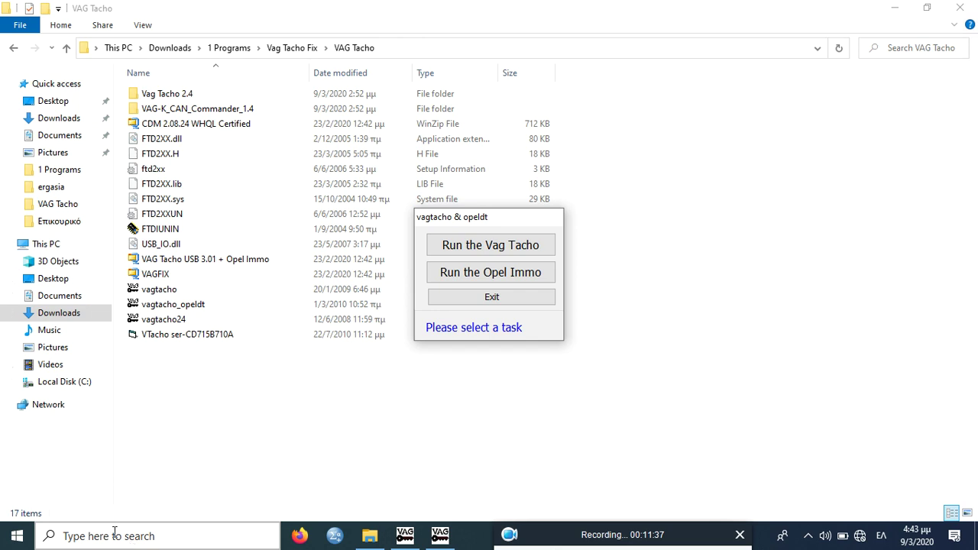
pyautogui.click(23, 537)
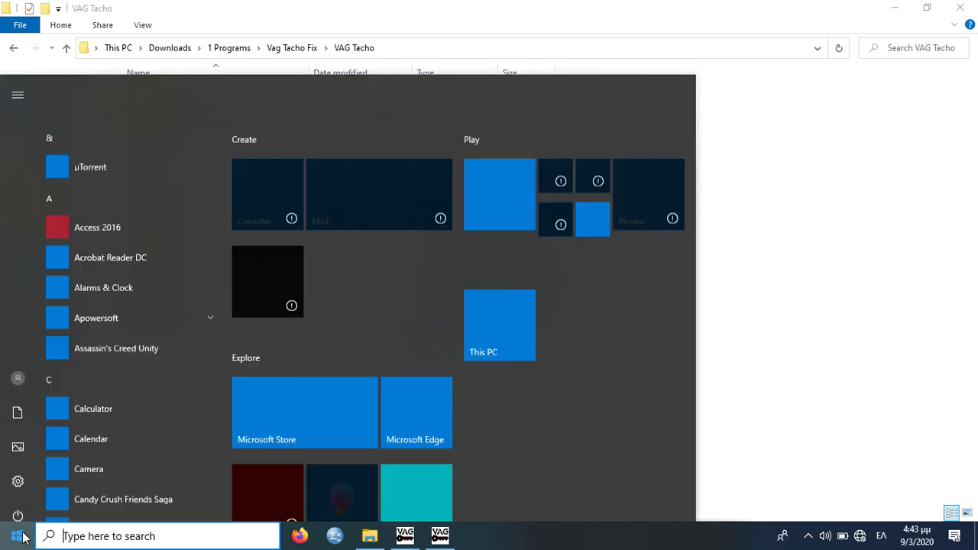
pyautogui.scroll(-2, 113, 362)
pyautogui.scroll(-12, 116, 361)
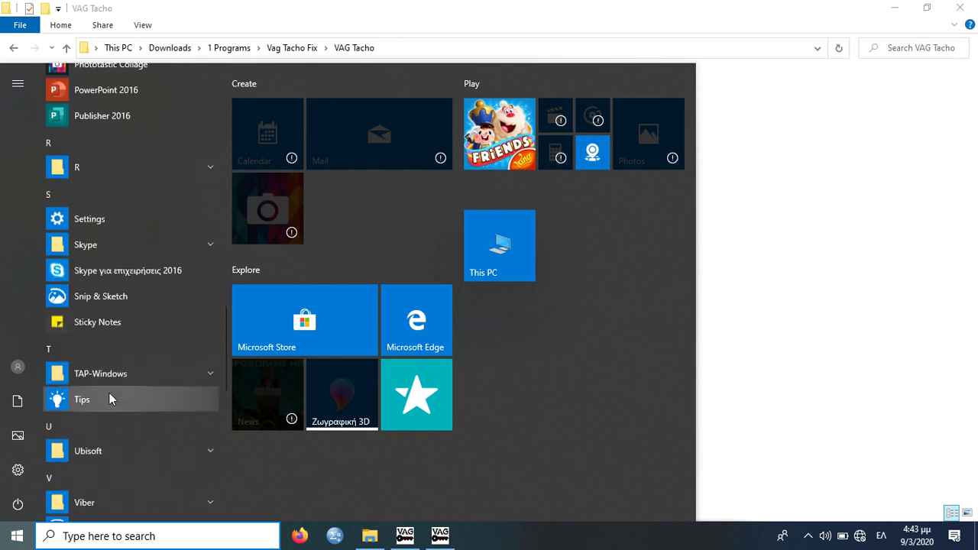
# Switch the keyboard input language to English, search for "paint", and open the Paint app
pyautogui.click(109, 536)
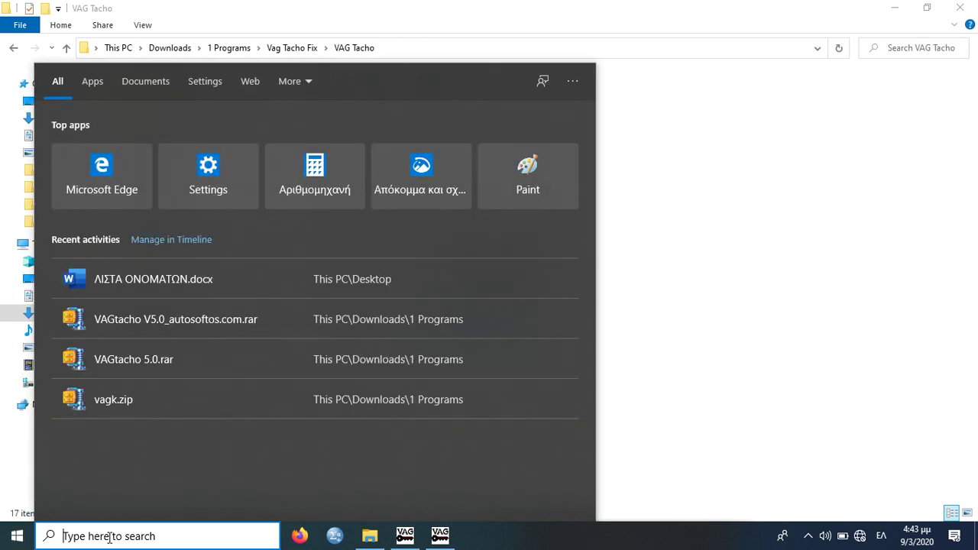
pyautogui.write('πη')
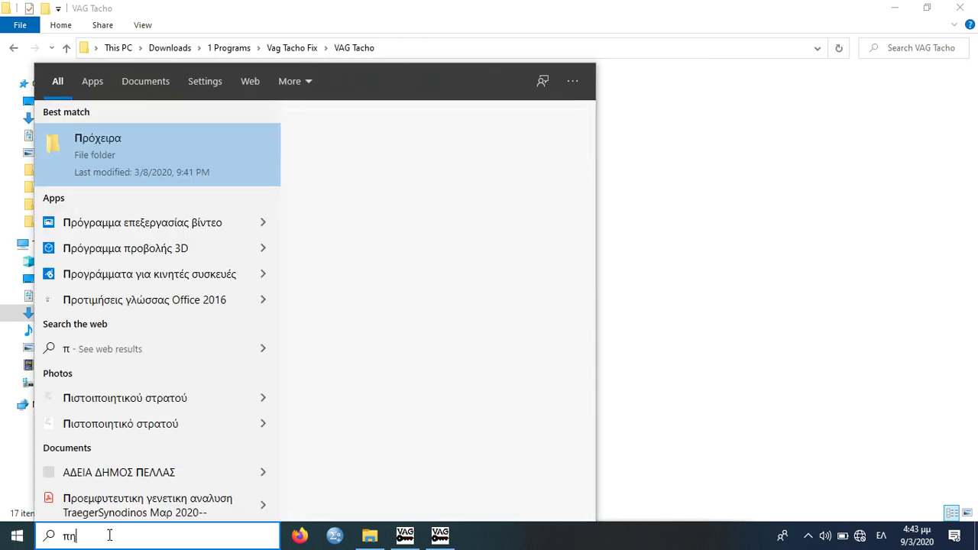
pyautogui.hotkey('alt', 'shift')
pyautogui.press('BackSpace')
pyautogui.press('BackSpace')
pyautogui.write('paint')
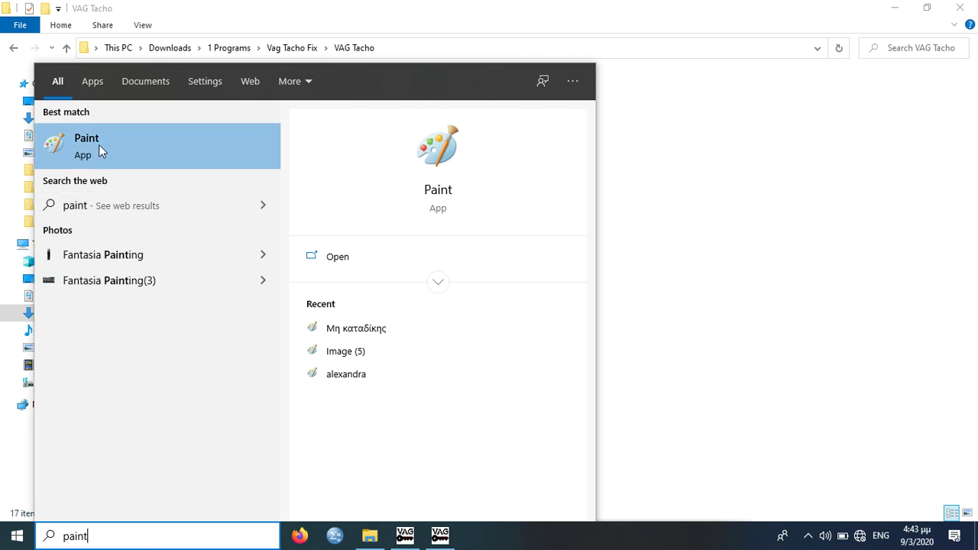
pyautogui.click(99, 144)
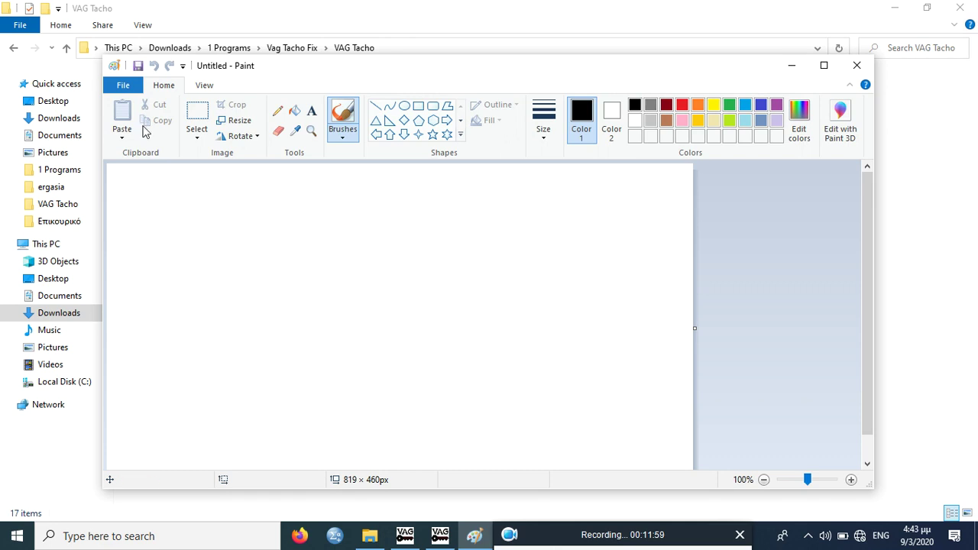
# Try to paste an image from a file into the blank Paint canvas, cancel, and minimize Paint
pyautogui.scroll(-1, 252, 225)
pyautogui.scroll(1, 276, 221)
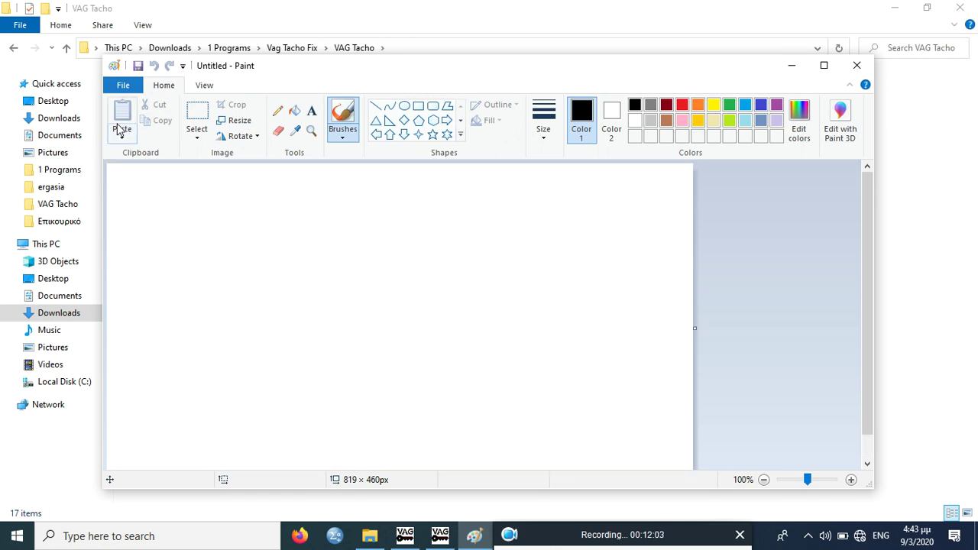
pyautogui.click(227, 248)
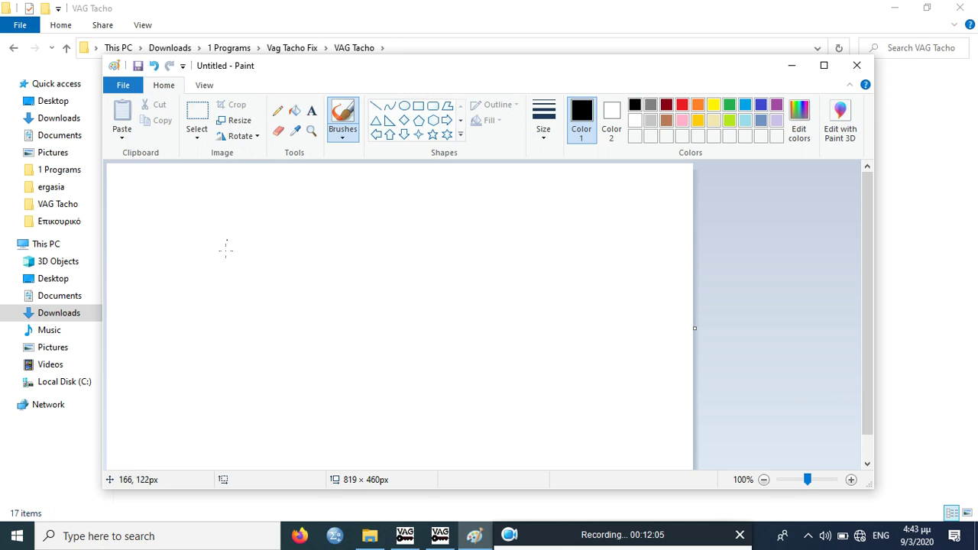
pyautogui.click(127, 135)
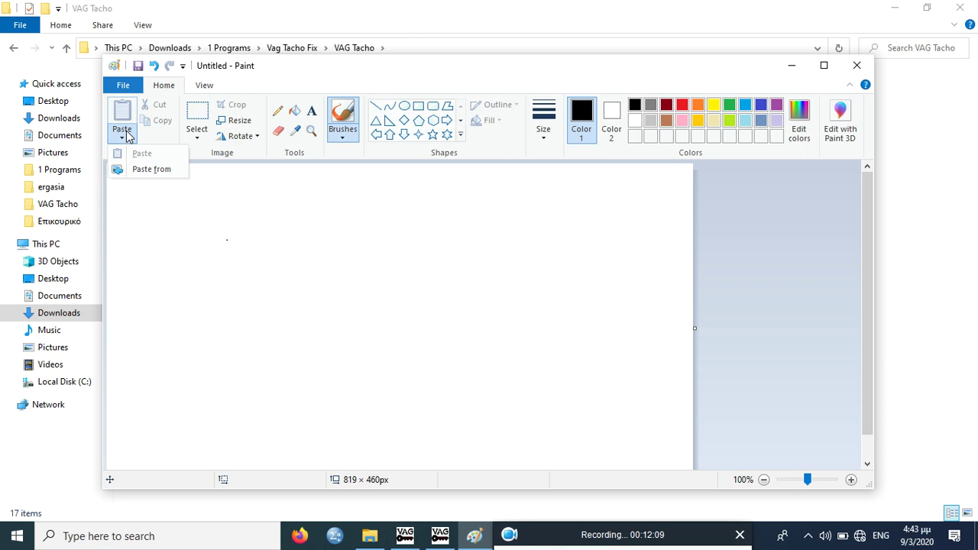
pyautogui.click(138, 173)
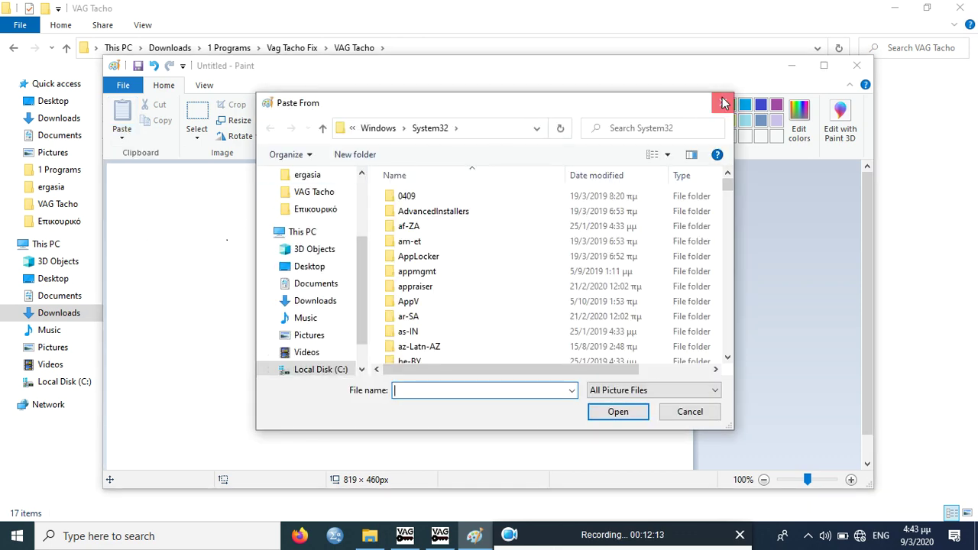
pyautogui.click(723, 102)
pyautogui.click(799, 68)
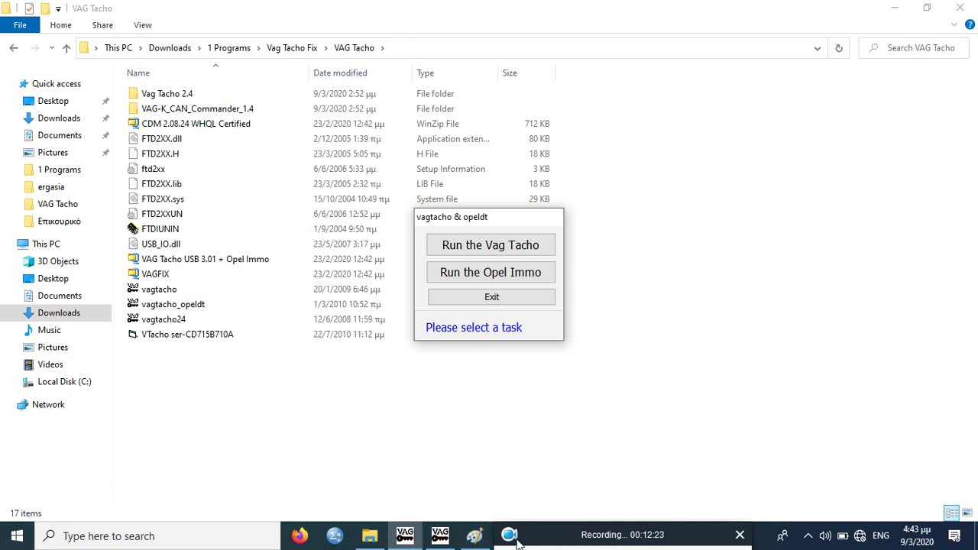
# Switch to Vagtacho, disconnect from the VDO New tacho, and close its window
pyautogui.click(440, 535)
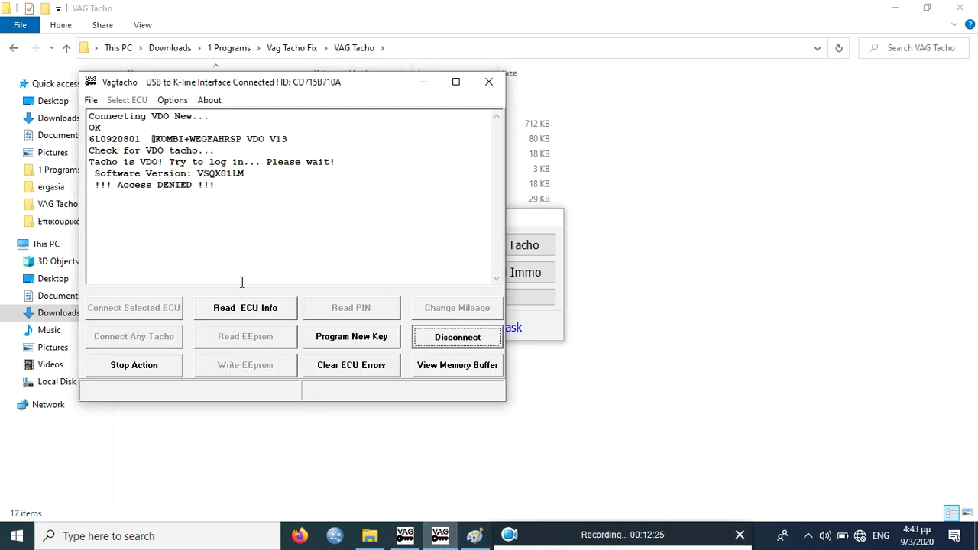
pyautogui.click(439, 337)
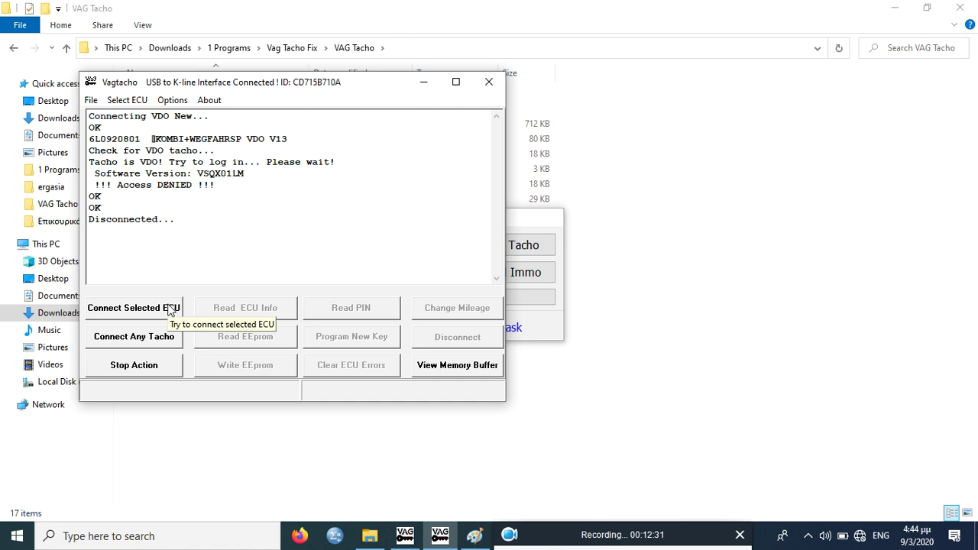
pyautogui.click(489, 82)
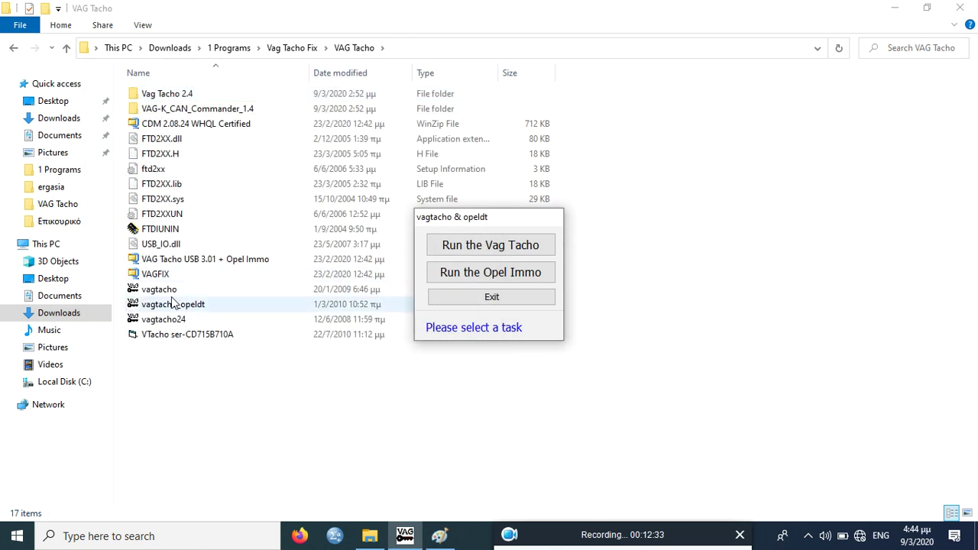
# Launch vagtacho24 from the VAG Tacho folder and try to connect to the VDO New ECU
pyautogui.doubleClick(177, 318)
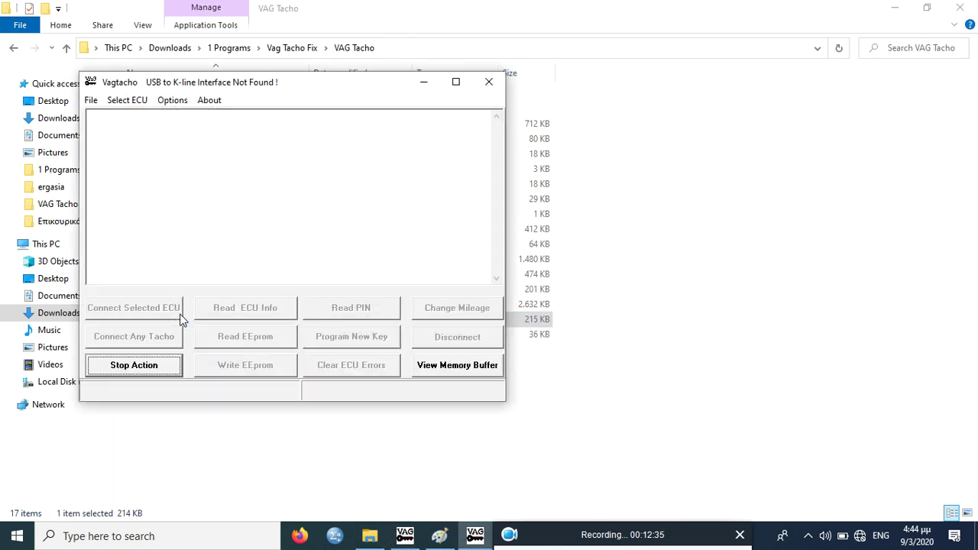
pyautogui.click(131, 102)
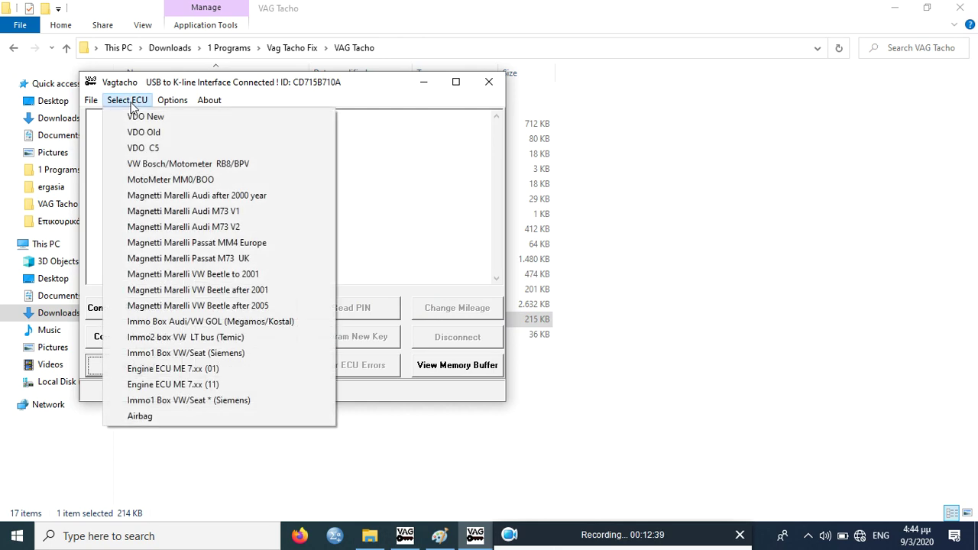
pyautogui.click(143, 116)
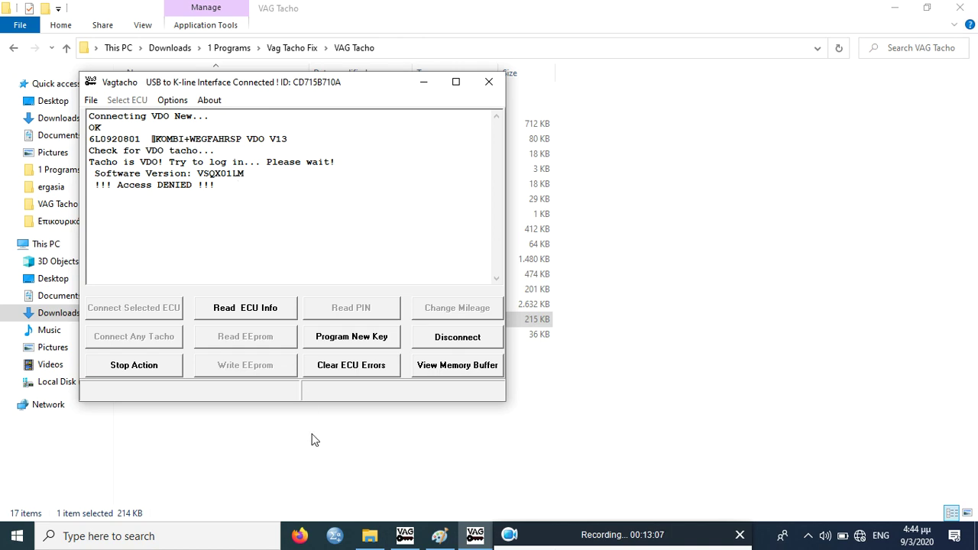
# Switch to Paint, check its paste options, and minimize the window
pyautogui.click(439, 536)
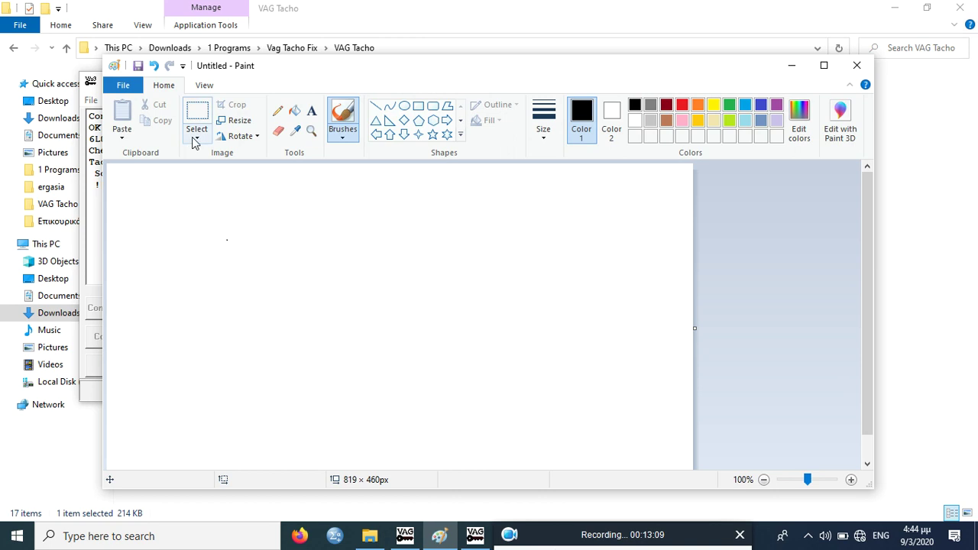
pyautogui.click(125, 135)
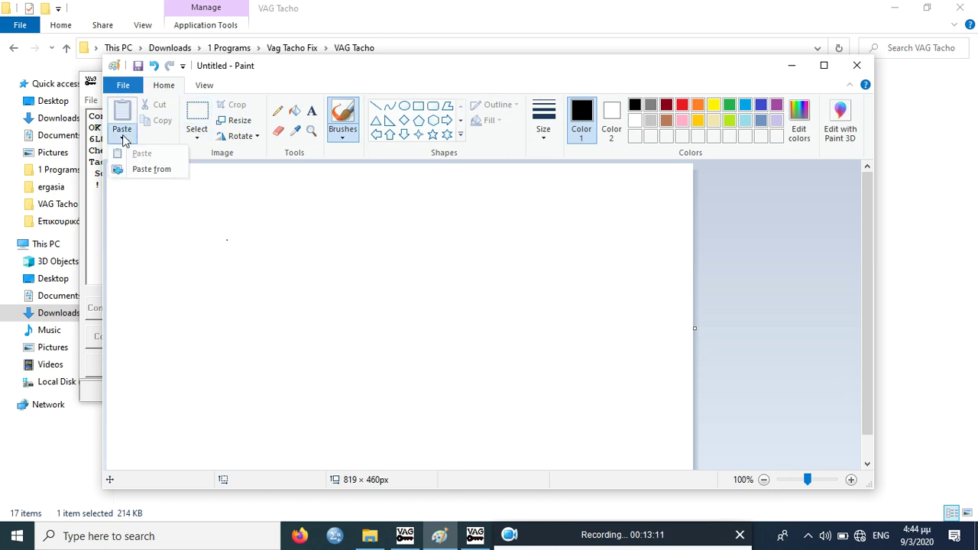
pyautogui.click(792, 67)
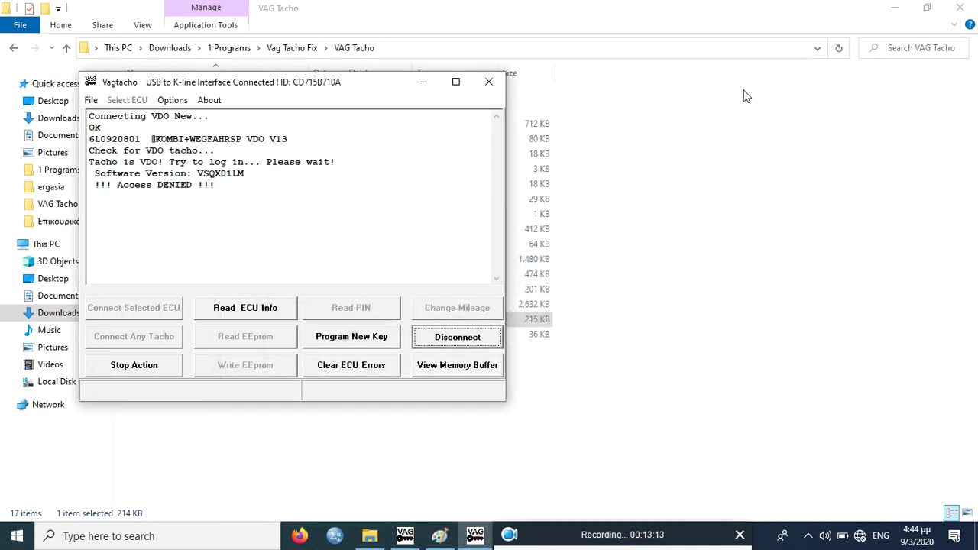
# Disconnect from the VDO New tacho and retry the connection to the selected ECU, twice in a row
pyautogui.click(424, 339)
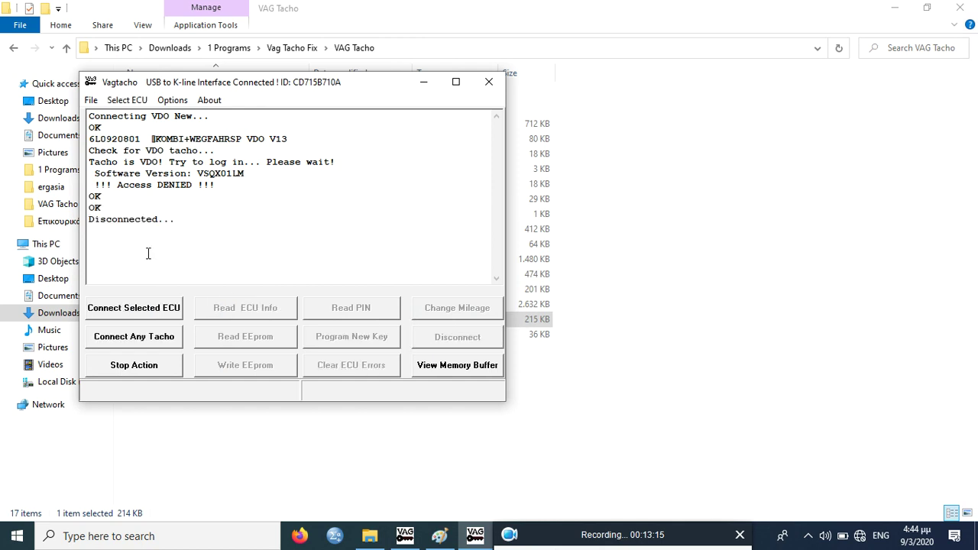
pyautogui.click(147, 309)
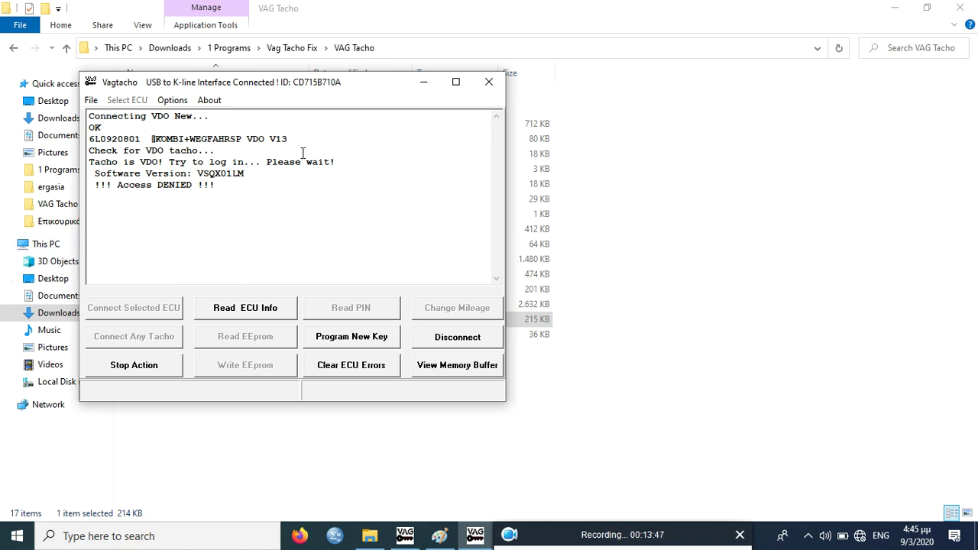
pyautogui.click(440, 337)
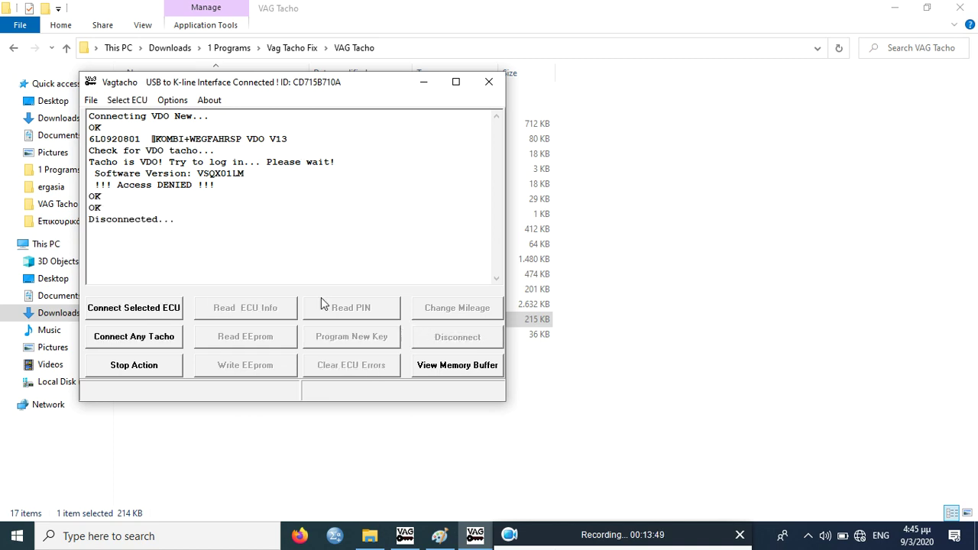
pyautogui.click(132, 310)
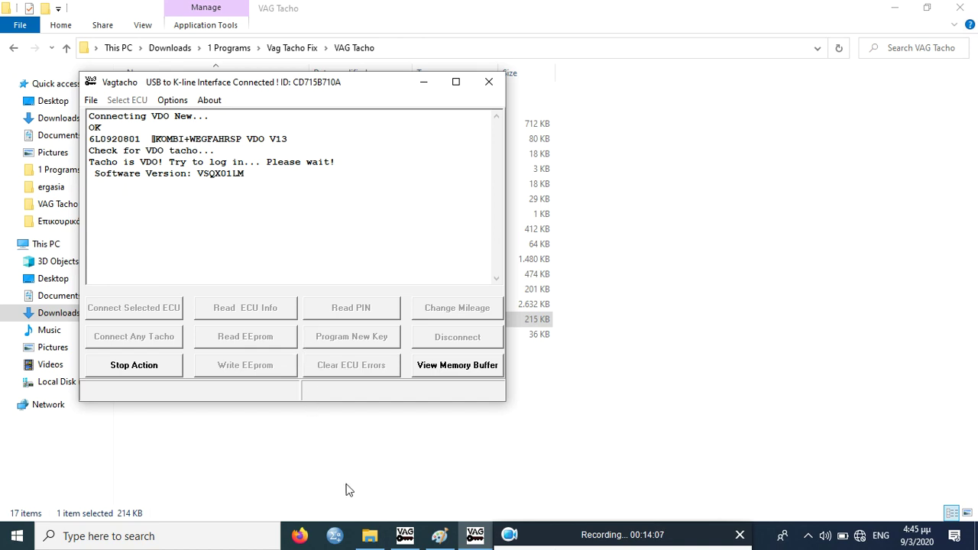
# Bring Paint back up during the connection attempt, check whether anything can be pasted, and minimize it again
pyautogui.click(440, 536)
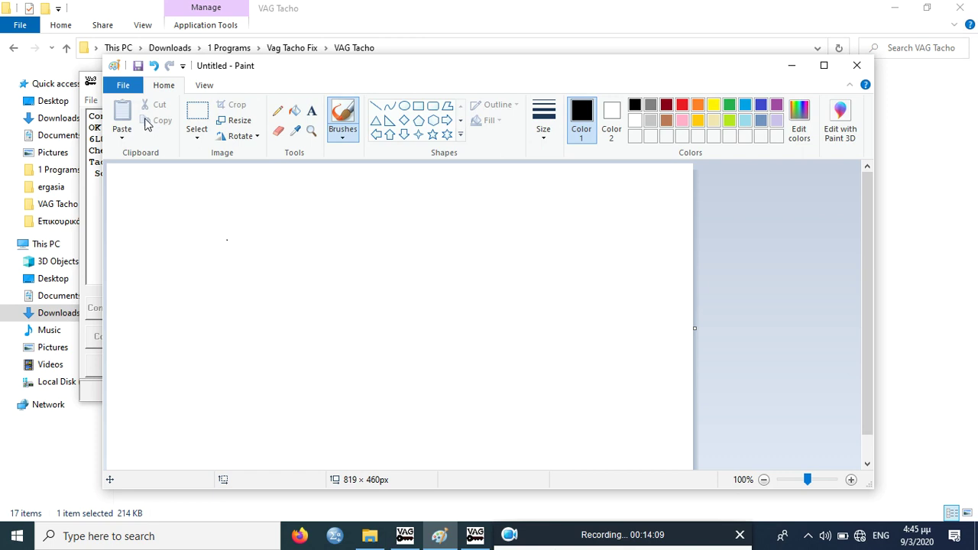
pyautogui.click(129, 136)
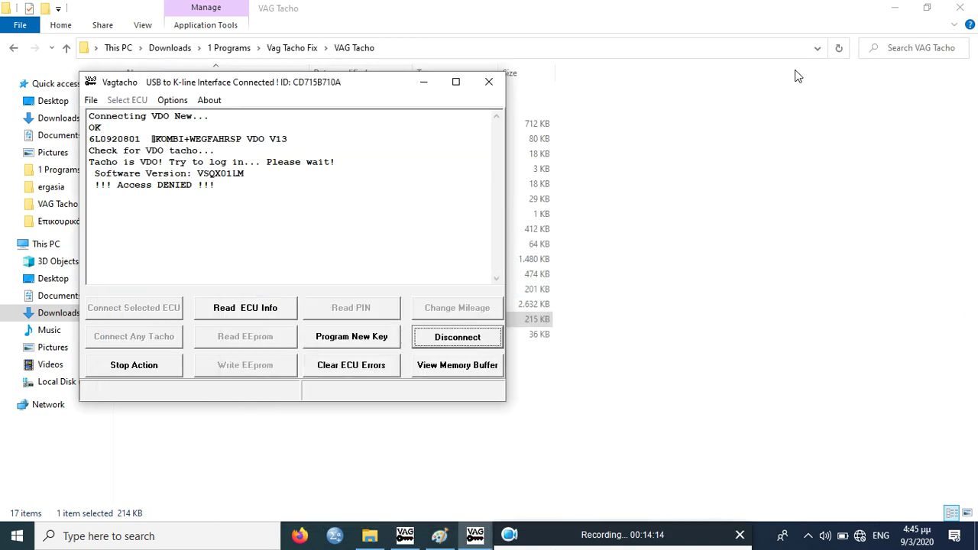
pyautogui.click(793, 67)
# Disconnect and reconnect to the VDO New ECU, stop that login attempt, then disconnect and retry the connection once more
pyautogui.click(424, 345)
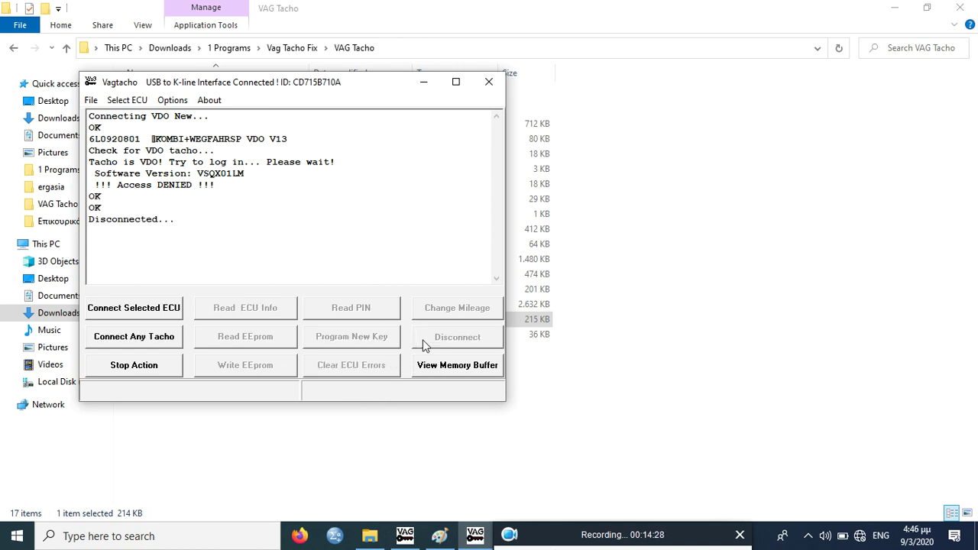
pyautogui.click(169, 313)
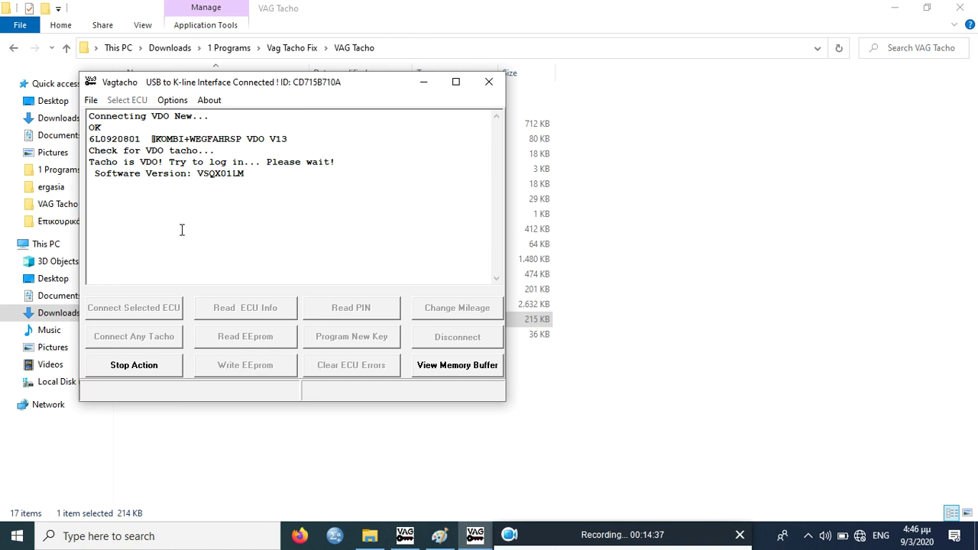
pyautogui.click(167, 368)
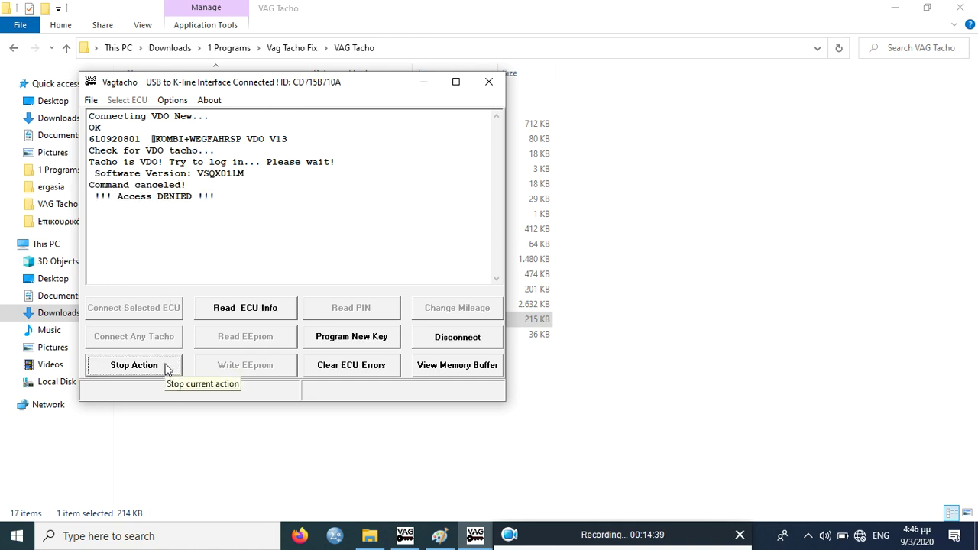
pyautogui.click(427, 337)
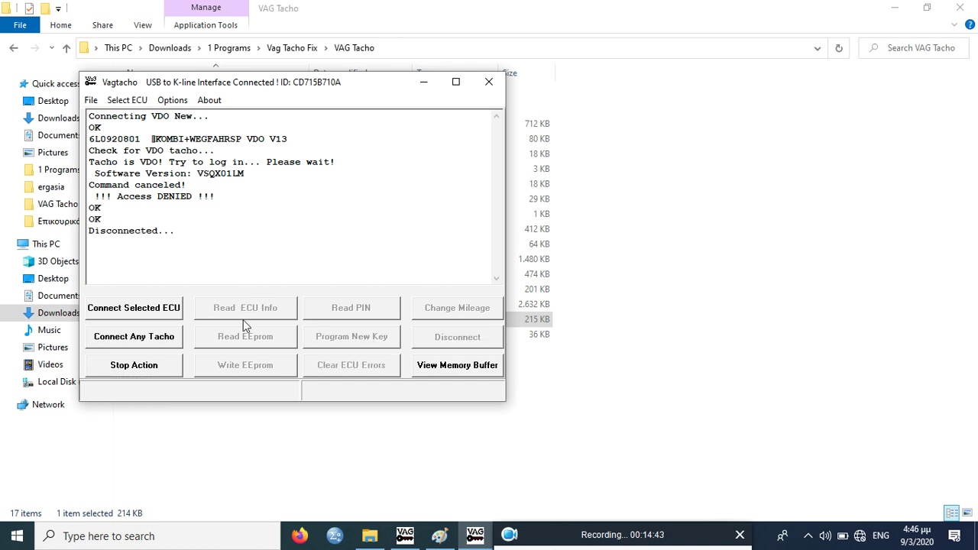
pyautogui.click(167, 315)
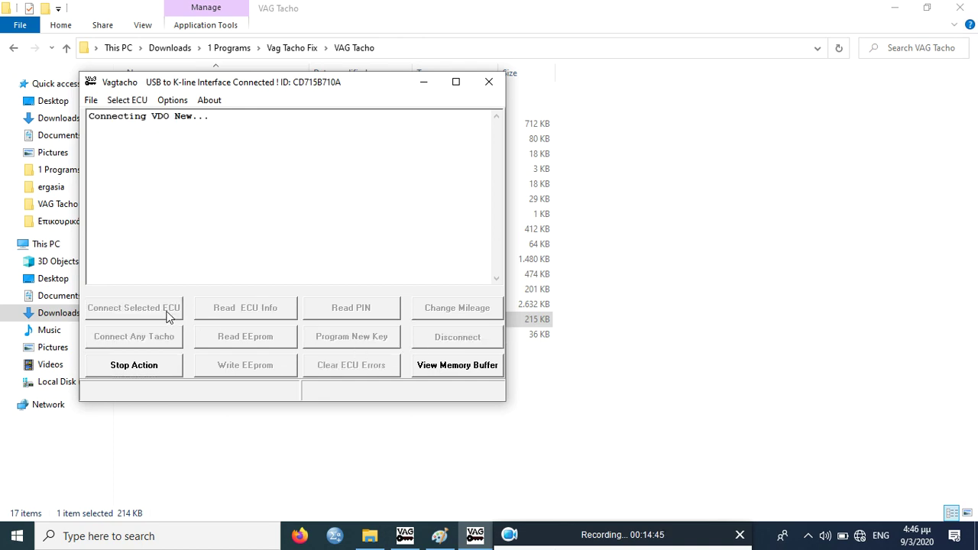
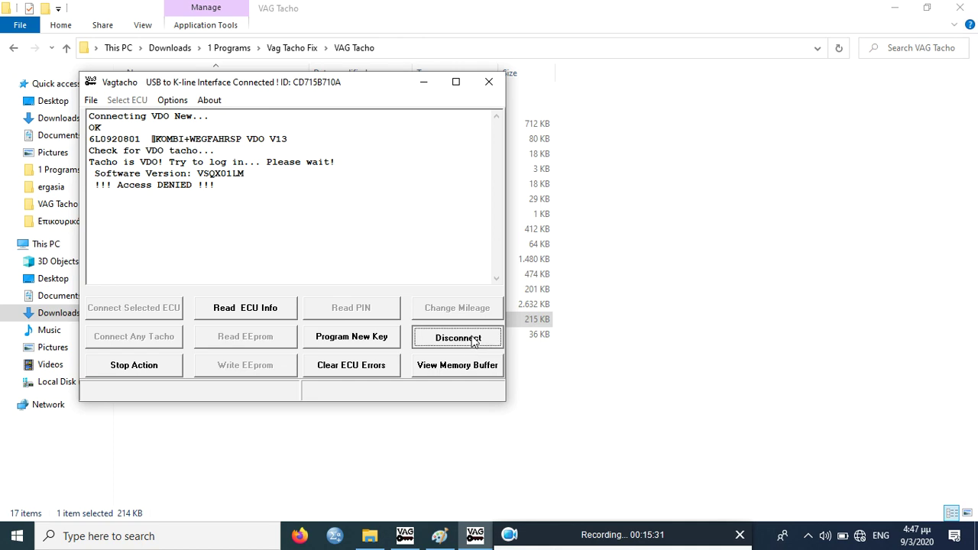
# Disconnect from the VDO New tacho, close vagtacho24, and try to launch vagtacho from the folder
pyautogui.click(474, 342)
pyautogui.click(489, 81)
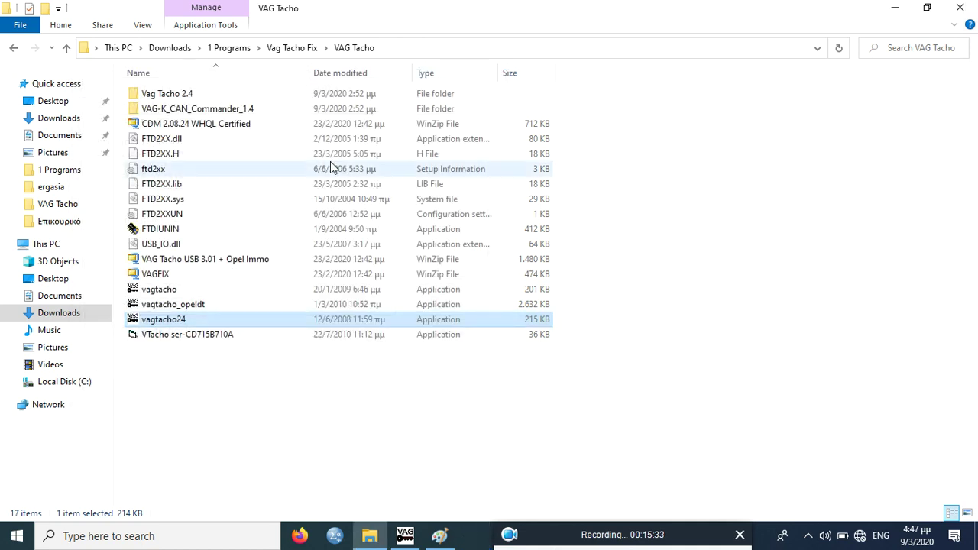
pyautogui.doubleClick(183, 292)
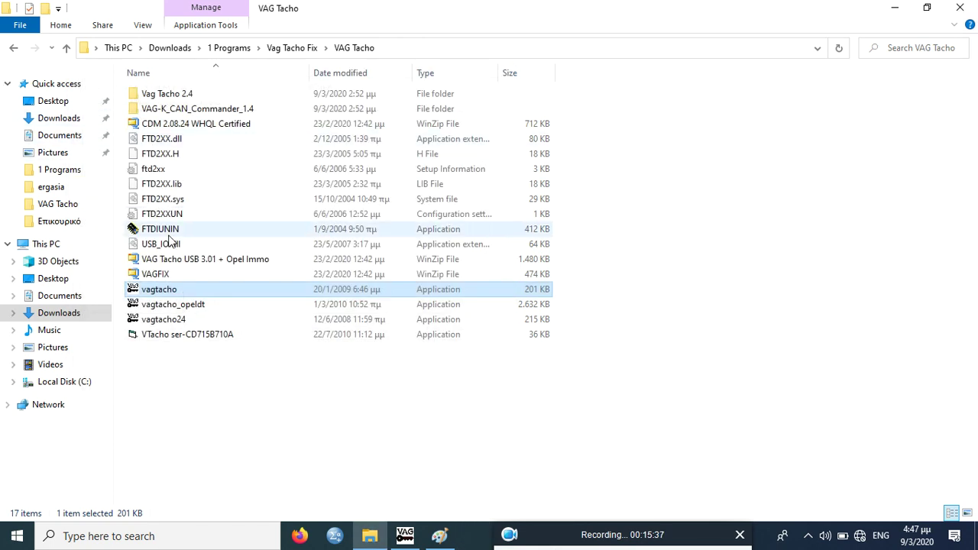
# Bring up the vagtacho & opeldt launcher and run the Opel Immo tool
pyautogui.click(443, 537)
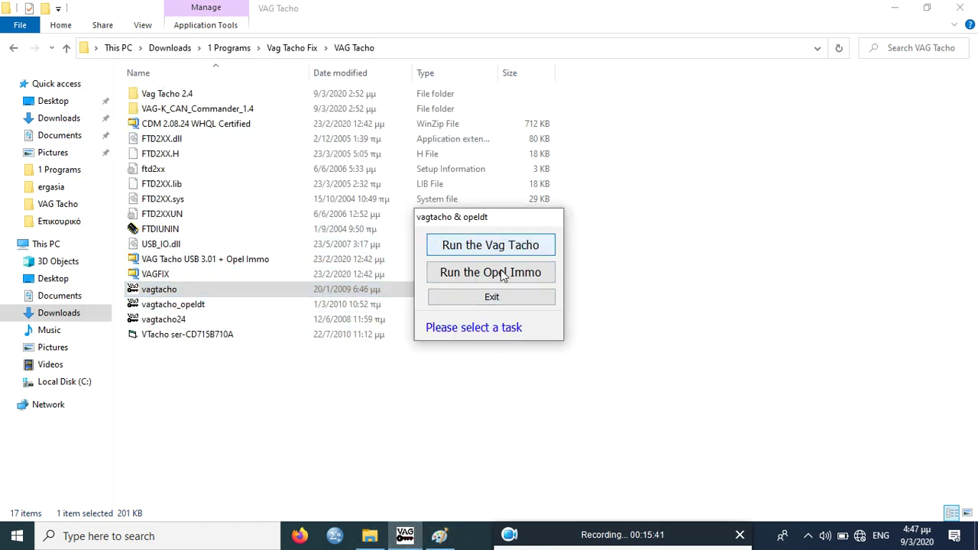
pyautogui.click(503, 273)
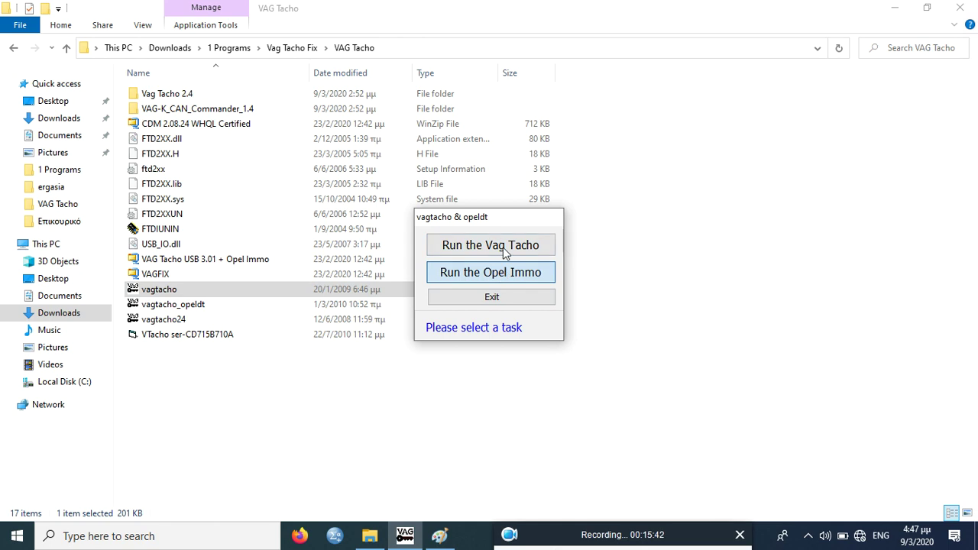
pyautogui.click(475, 276)
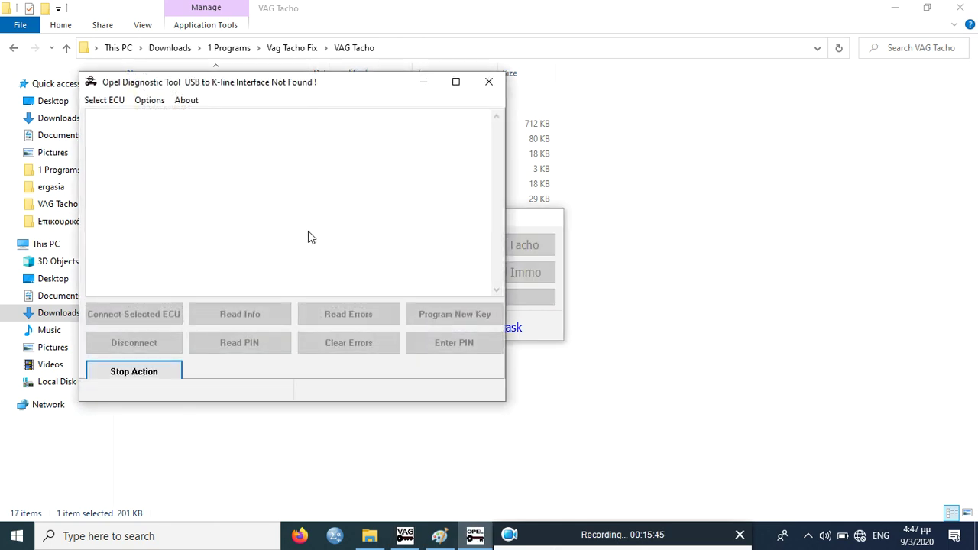
# Try to connect to Immo Box 2 and to Immo Box 1 with the Opel Diagnostic Tool
pyautogui.click(110, 102)
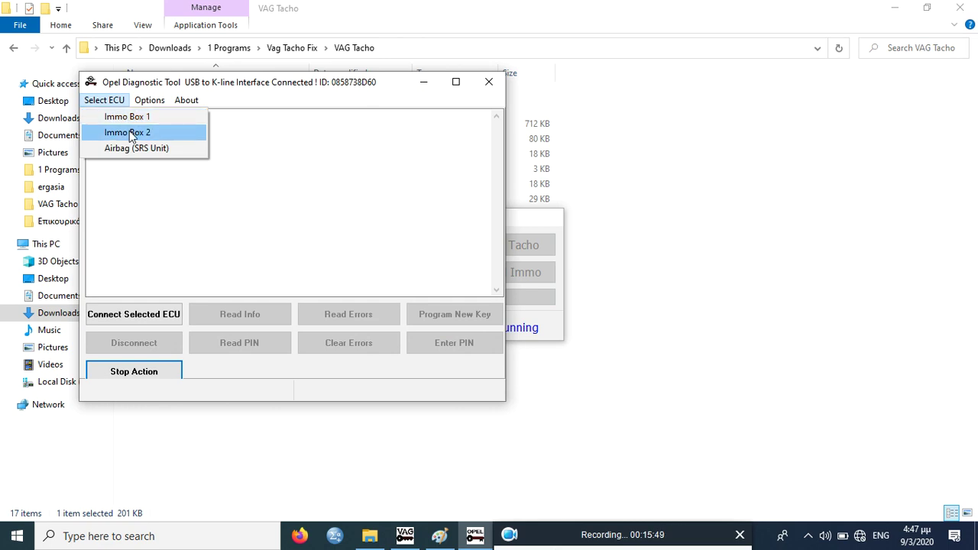
pyautogui.click(129, 132)
pyautogui.click(150, 319)
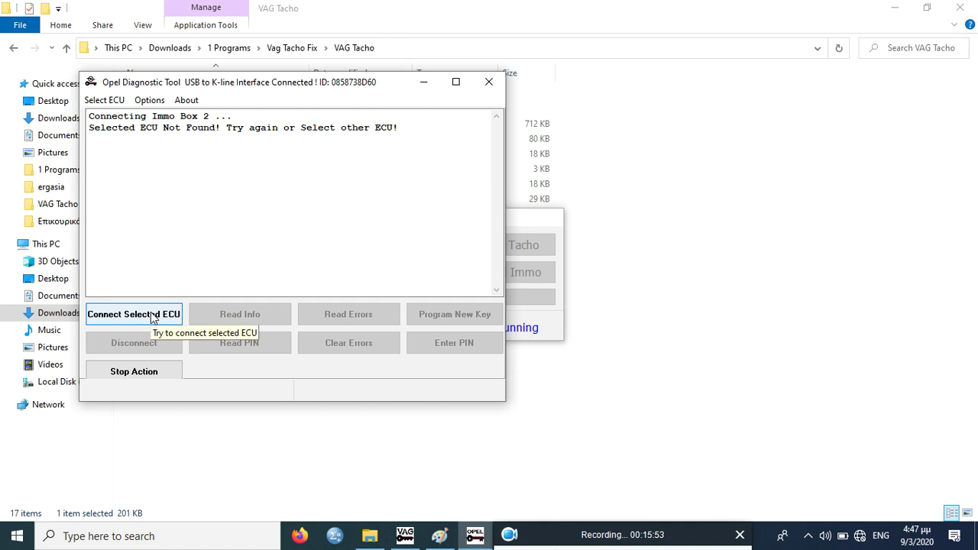
pyautogui.click(93, 100)
pyautogui.click(109, 117)
pyautogui.click(127, 312)
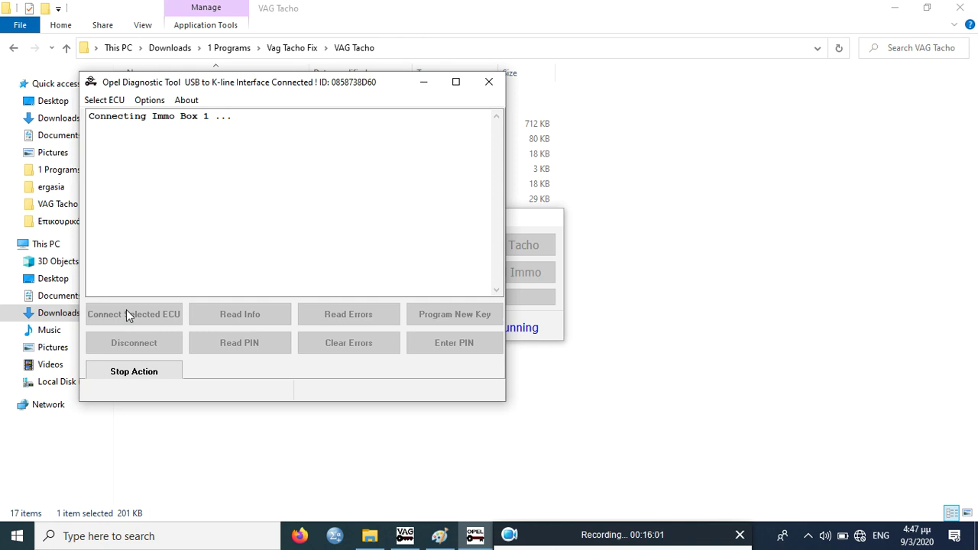
# Try to connect to Immo Box 2, check the tool's About information, and close the Opel Diagnostic Tool
pyautogui.click(104, 100)
pyautogui.click(126, 131)
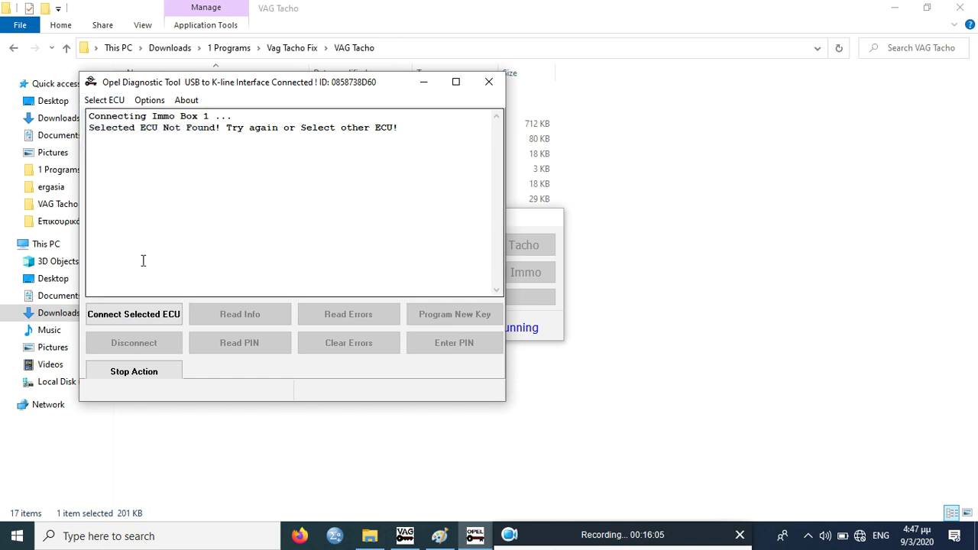
pyautogui.click(135, 314)
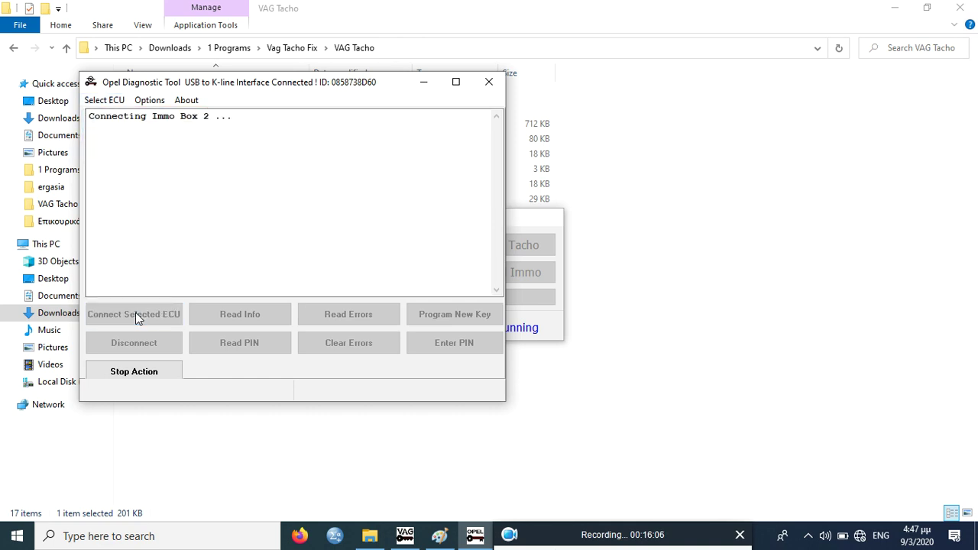
pyautogui.click(157, 103)
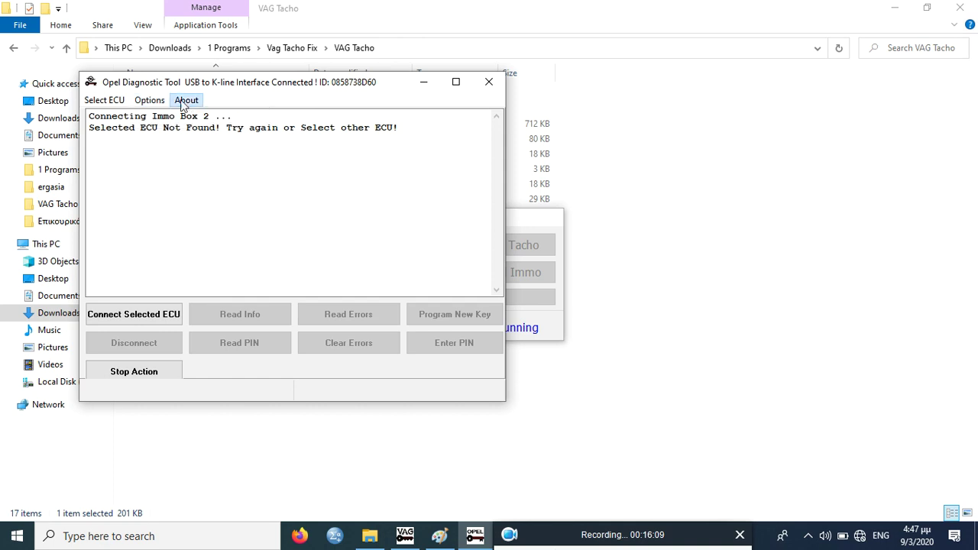
pyautogui.click(186, 100)
pyautogui.click(297, 269)
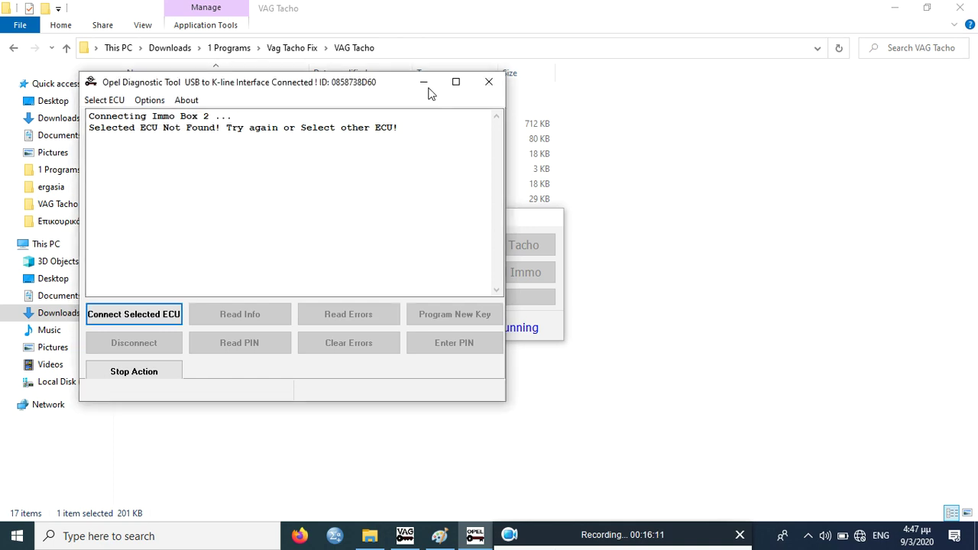
pyautogui.click(489, 81)
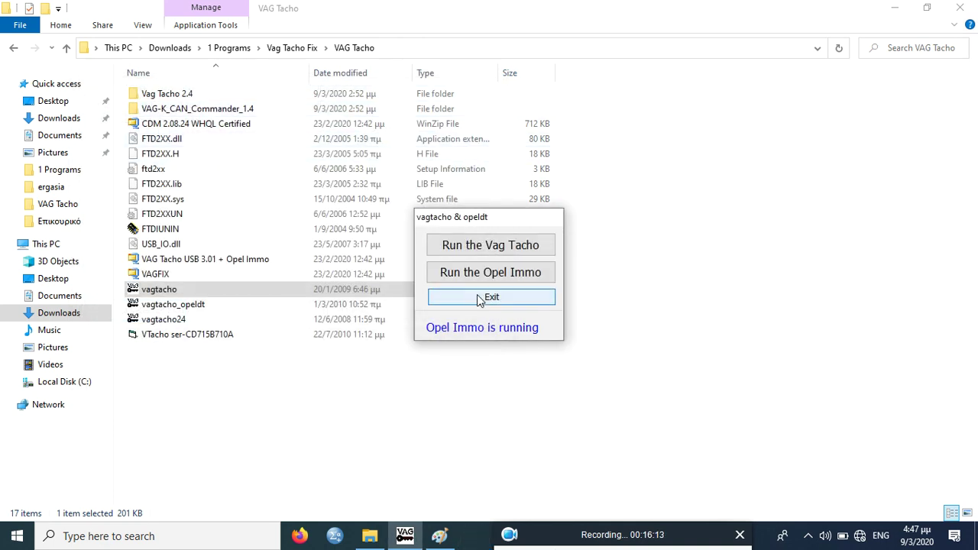
# Run the Vag Tacho from the launcher, connect to any tacho, read its ECU info, and disconnect
pyautogui.click(491, 241)
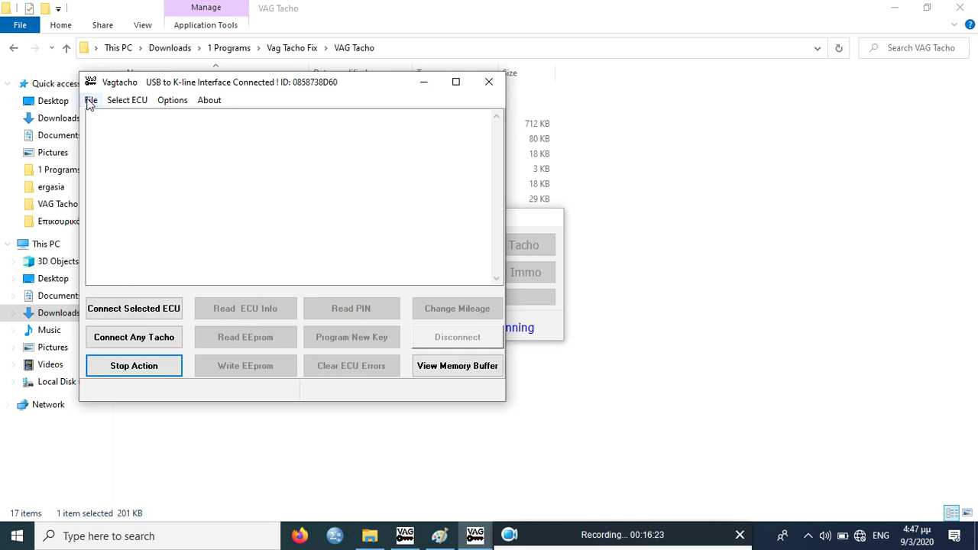
pyautogui.click(145, 338)
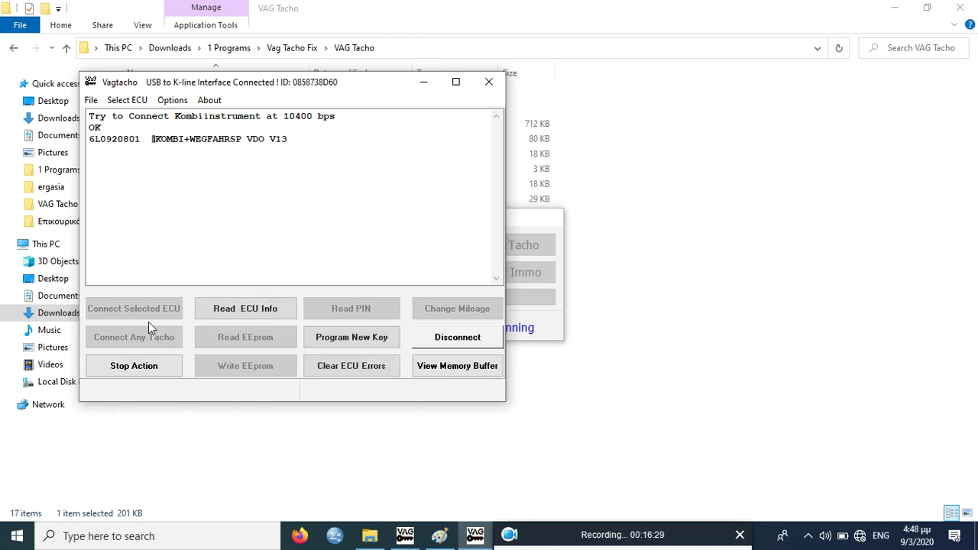
pyautogui.click(242, 310)
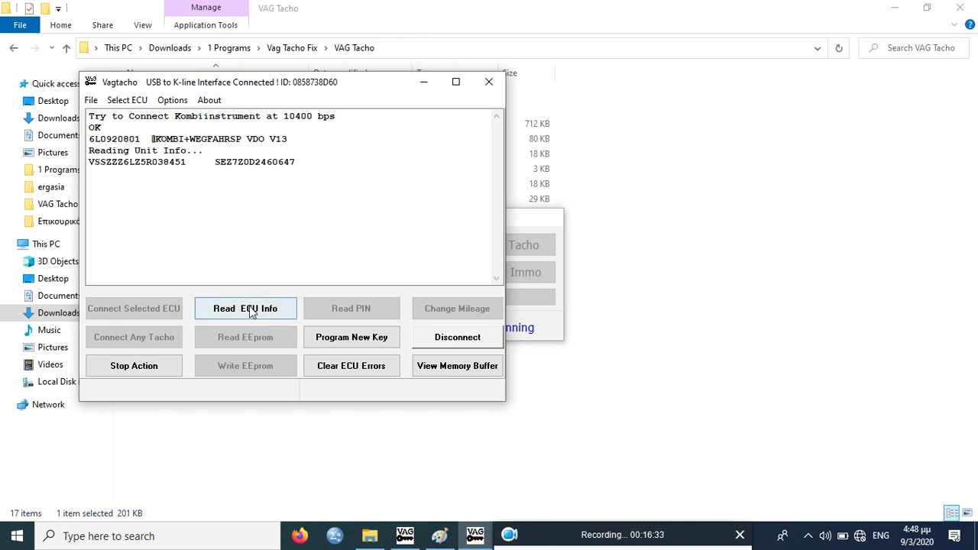
pyautogui.click(169, 368)
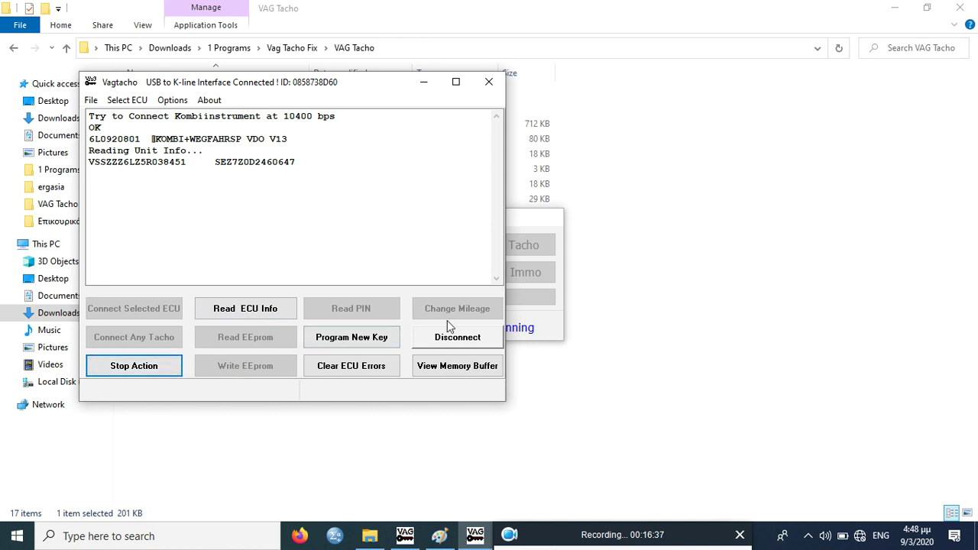
pyautogui.click(481, 341)
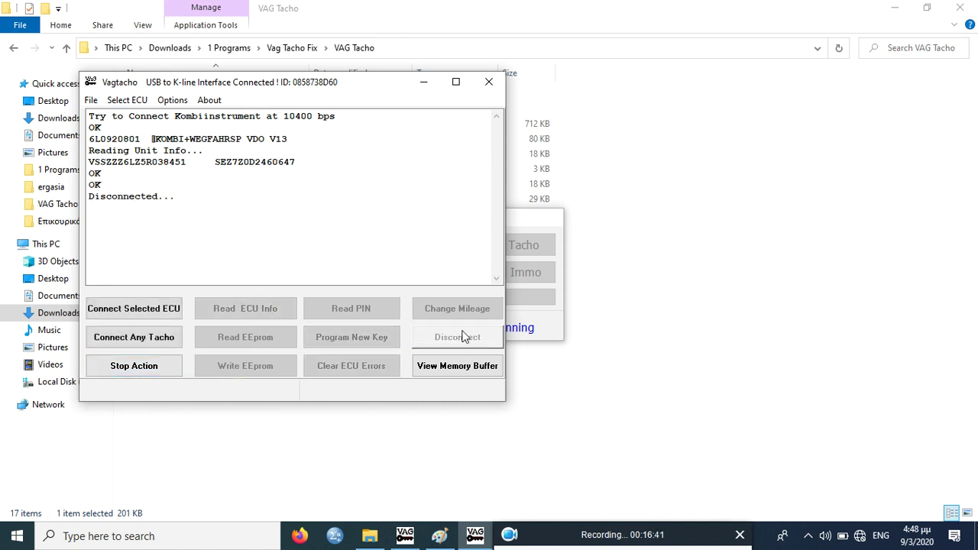
# Try to log in to the VDO New ECU and inspect the memory buffer
pyautogui.click(121, 102)
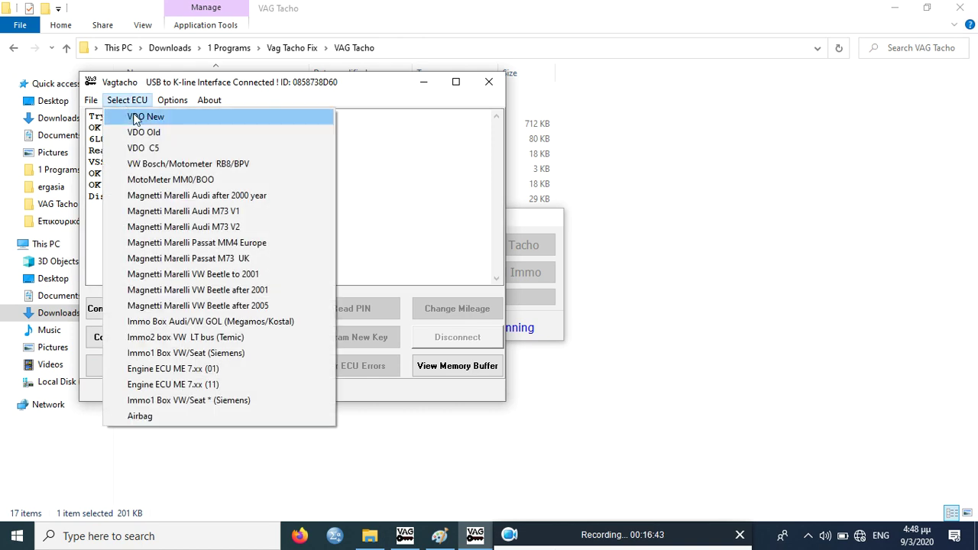
pyautogui.click(135, 116)
pyautogui.click(142, 309)
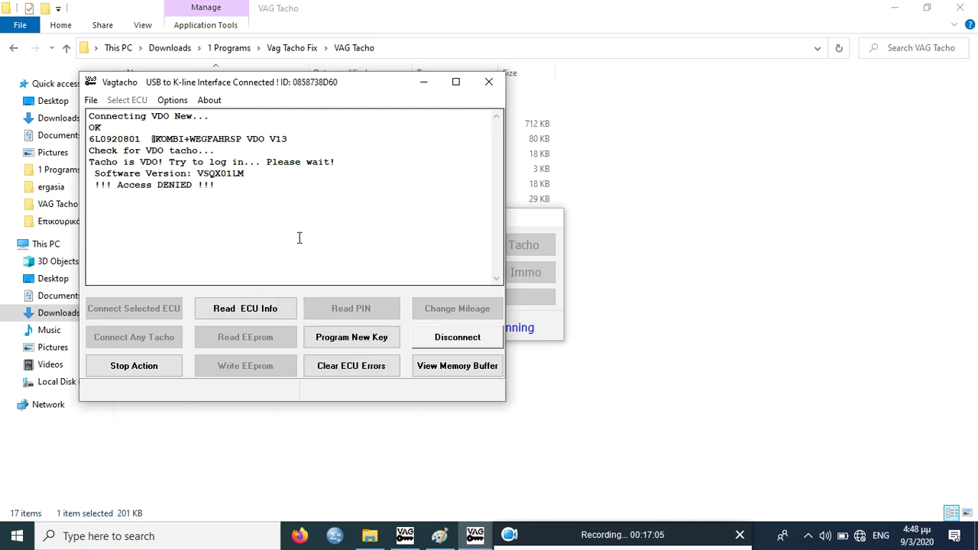
pyautogui.click(430, 367)
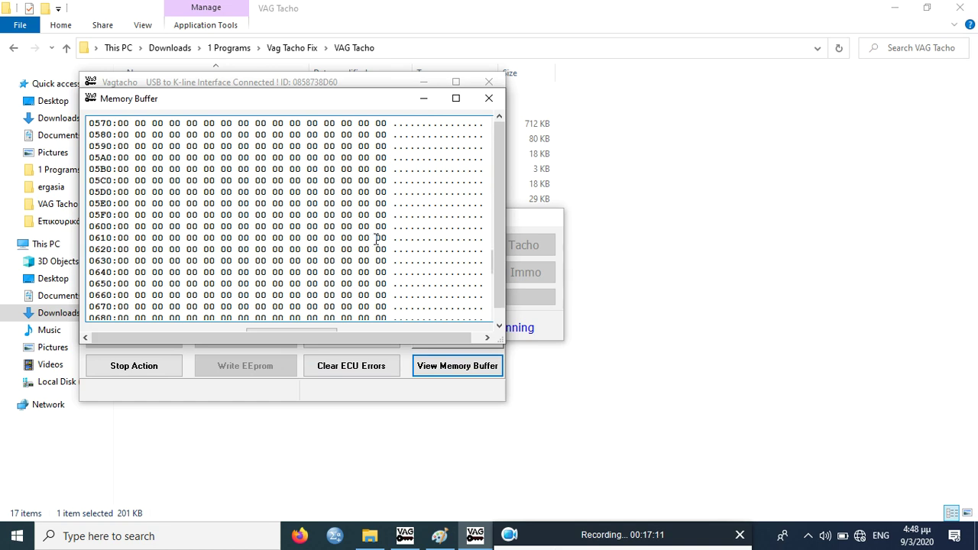
pyautogui.click(486, 99)
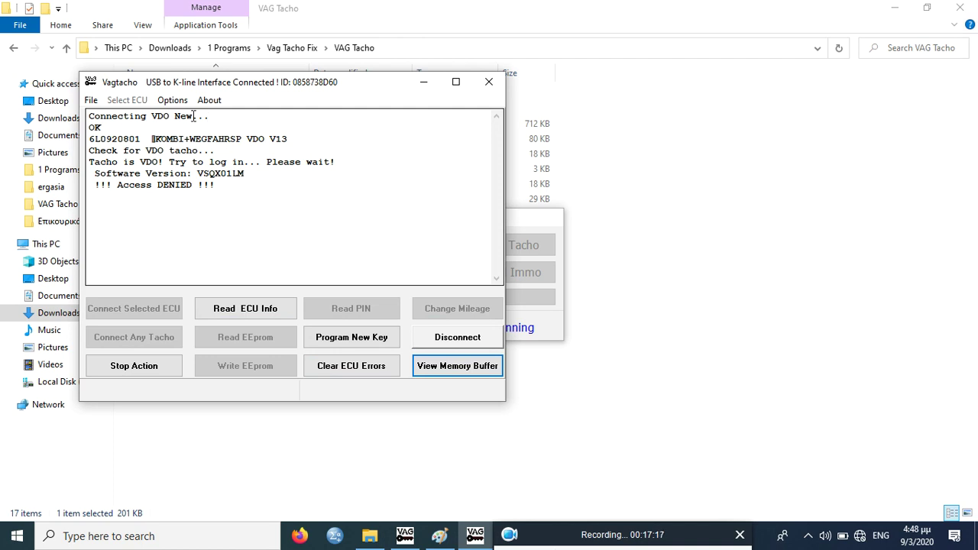
# Enable Manual Mileage for M73 and try to turn on debug messages in the Vagtacho options
pyautogui.click(172, 100)
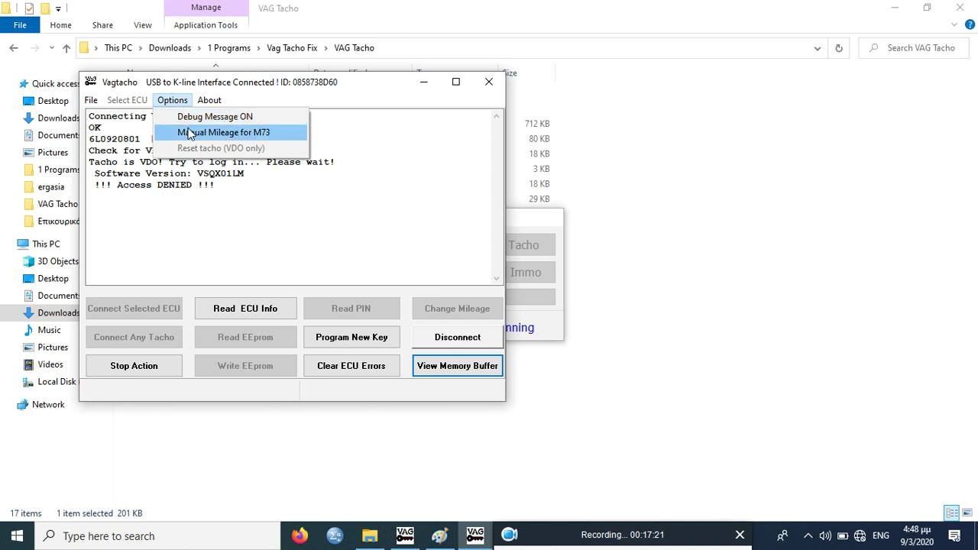
pyautogui.click(189, 132)
pyautogui.click(175, 102)
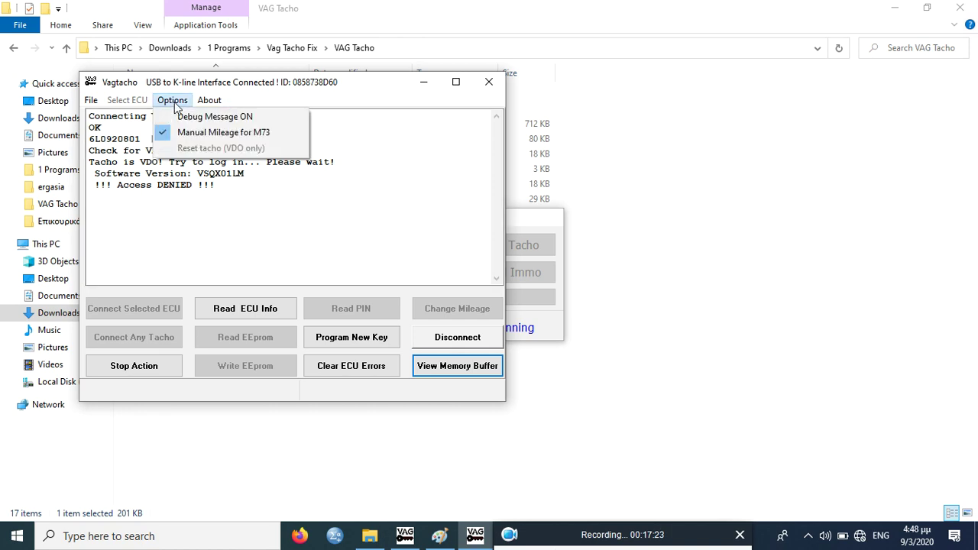
pyautogui.click(185, 117)
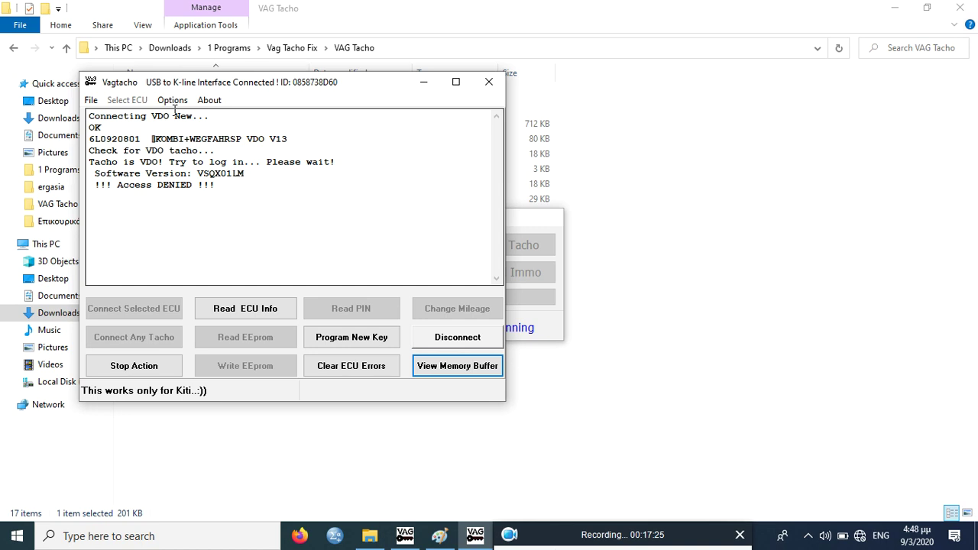
pyautogui.click(172, 102)
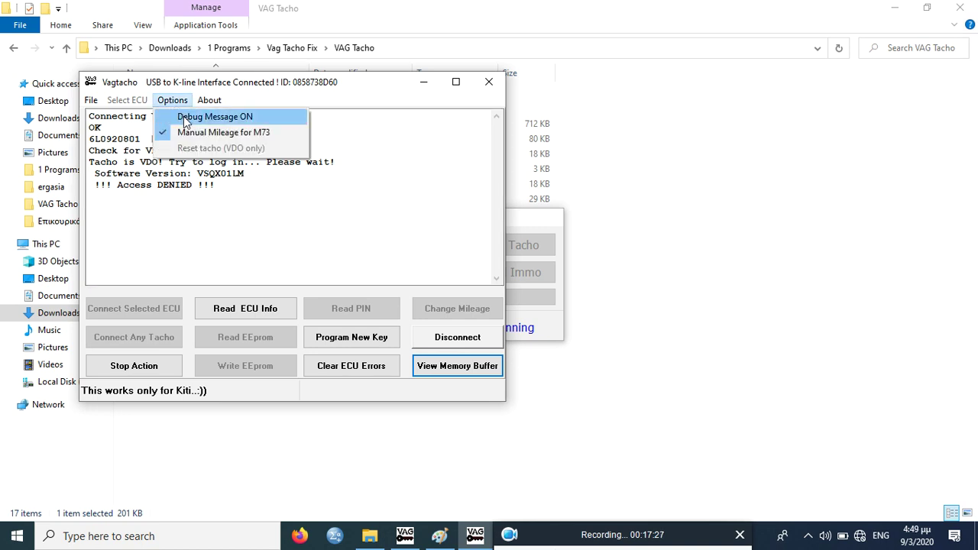
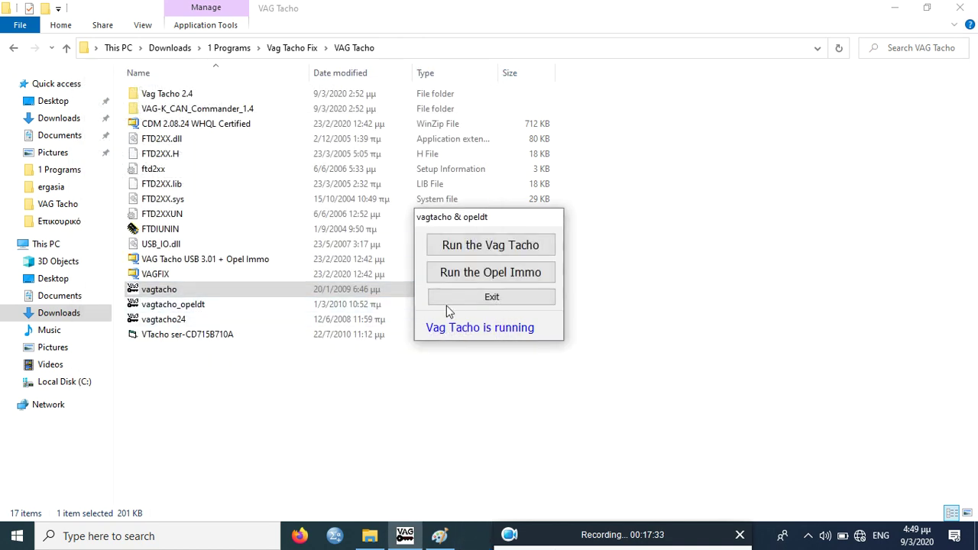
# Exit the vagtacho & opeldt launcher, try vagtacho from the folder, and close it
pyautogui.click(491, 296)
pyautogui.doubleClick(181, 293)
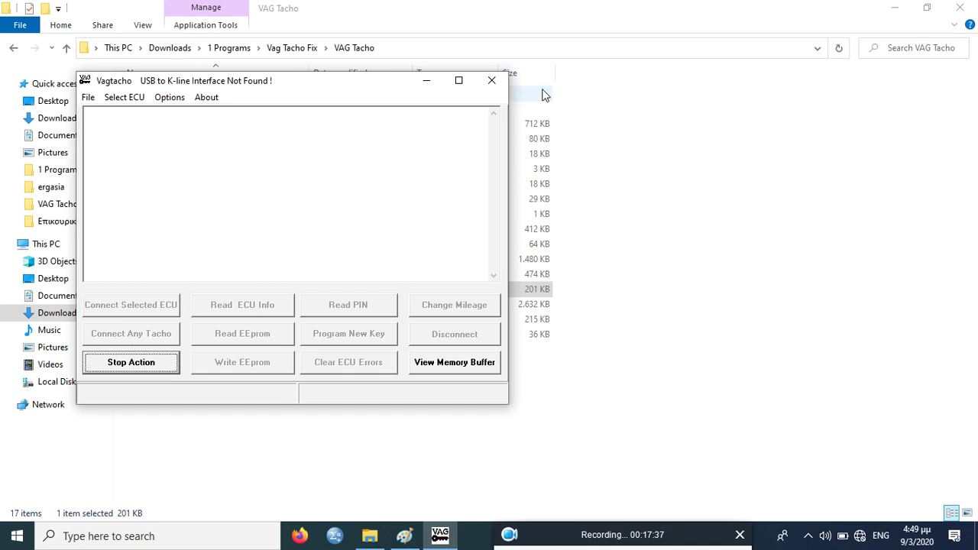
pyautogui.click(491, 80)
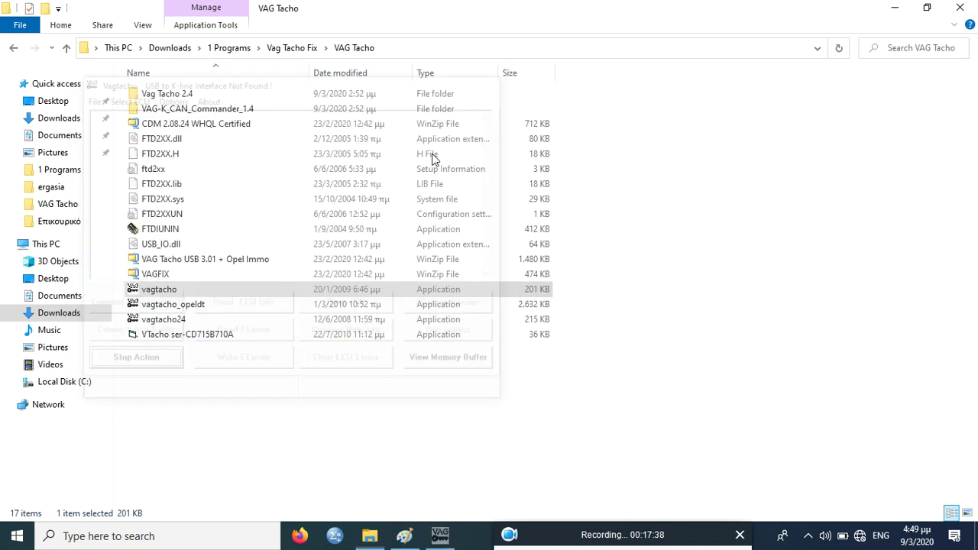
pyautogui.doubleClick(184, 336)
pyautogui.click(352, 191)
pyautogui.click(381, 157)
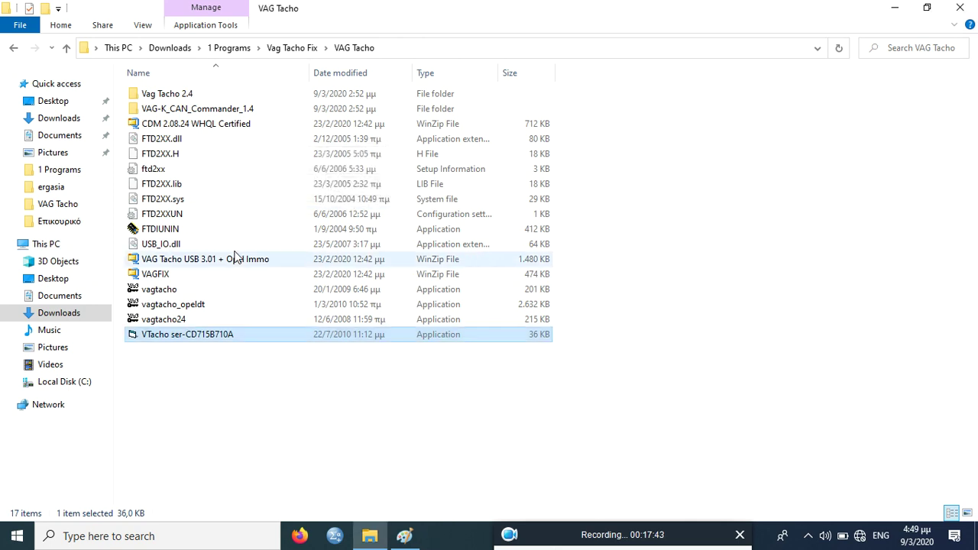
pyautogui.doubleClick(186, 289)
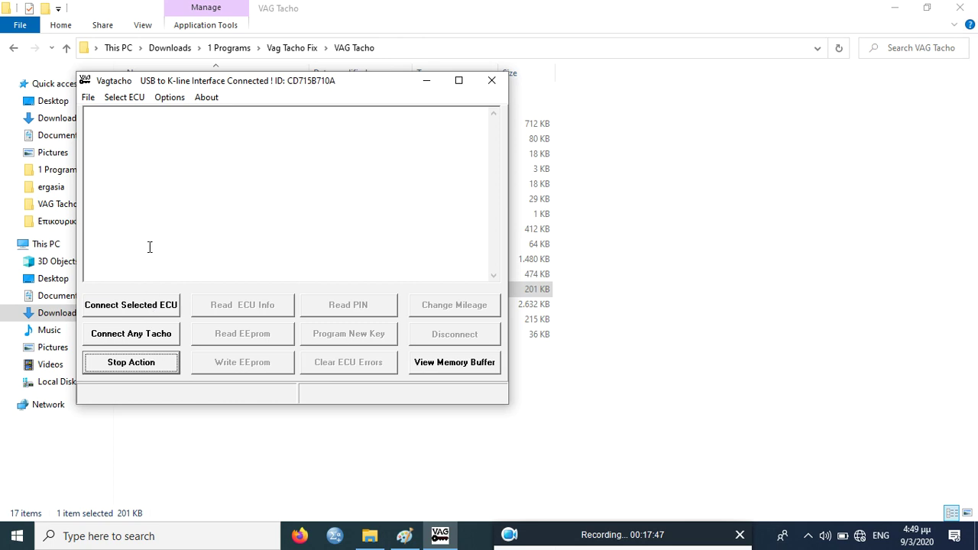
# Select the VDO New ECU in the relaunched Vagtacho and try to connect to it
pyautogui.click(123, 97)
pyautogui.click(150, 121)
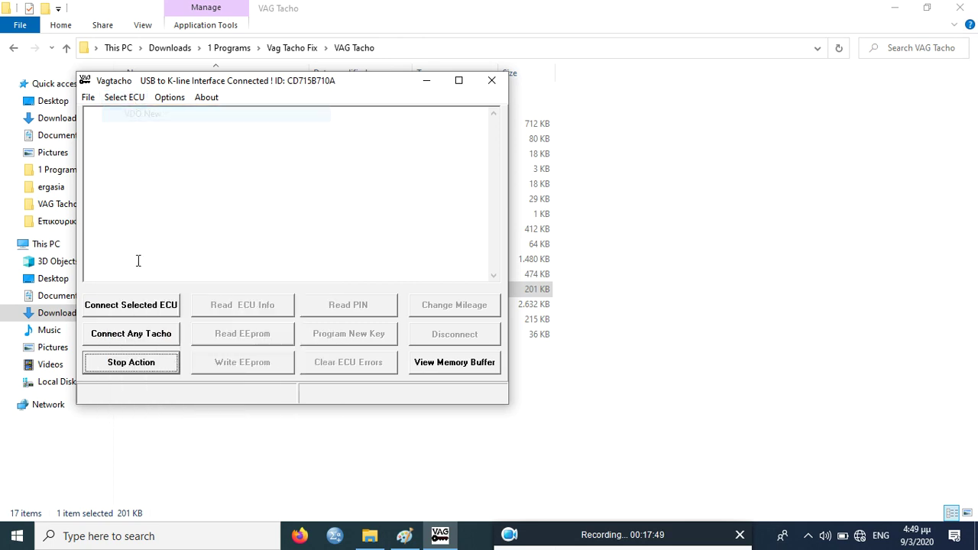
pyautogui.click(135, 312)
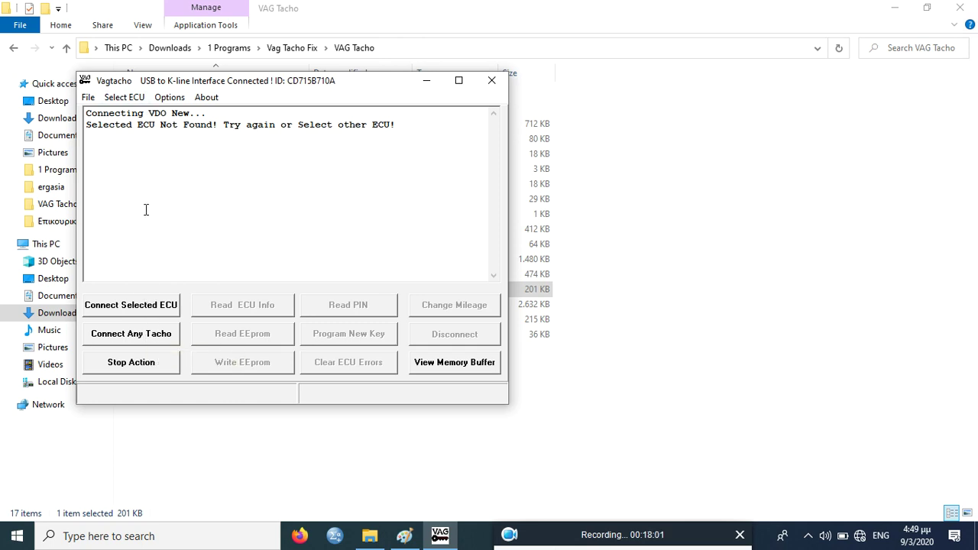
# Connect to any tacho, read its ECU info, choose VDO New, and disconnect
pyautogui.click(136, 339)
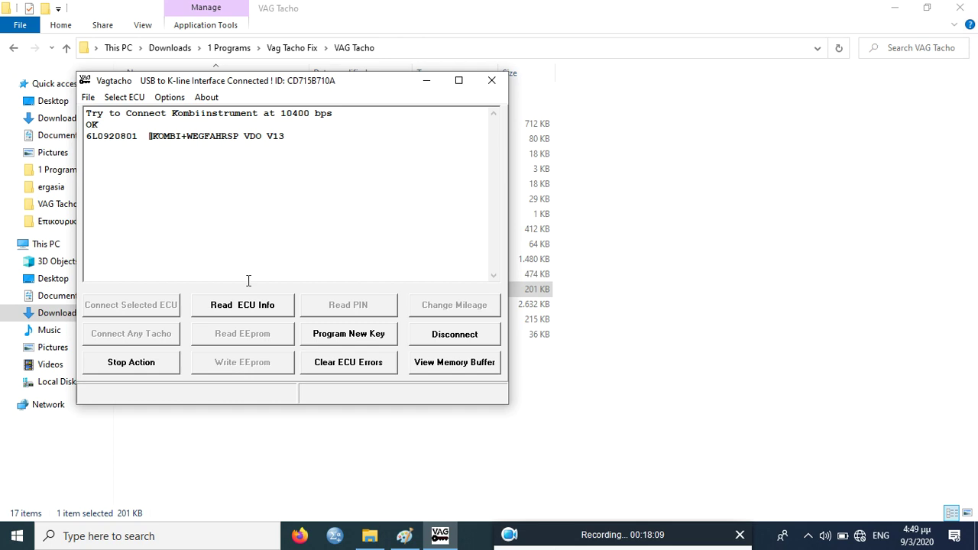
pyautogui.click(274, 310)
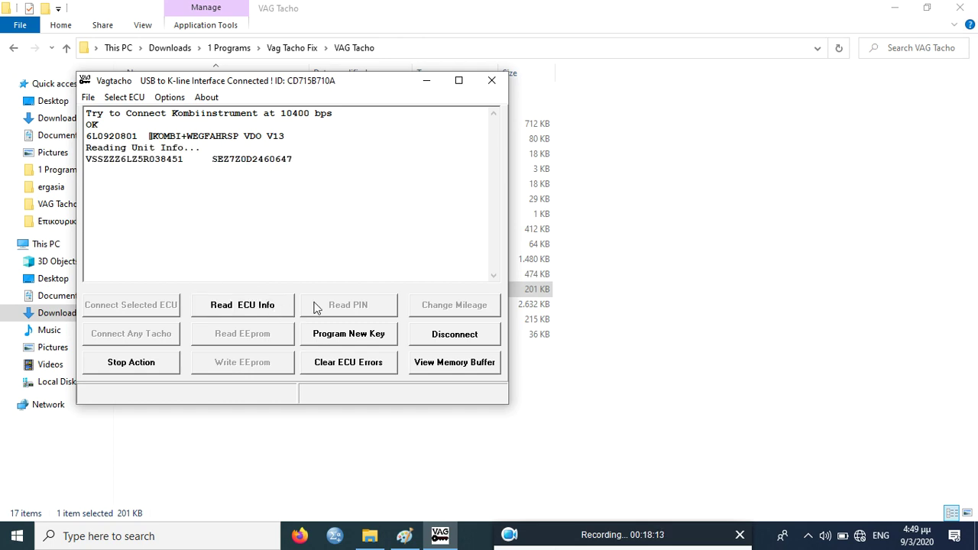
pyautogui.click(130, 100)
pyautogui.click(141, 113)
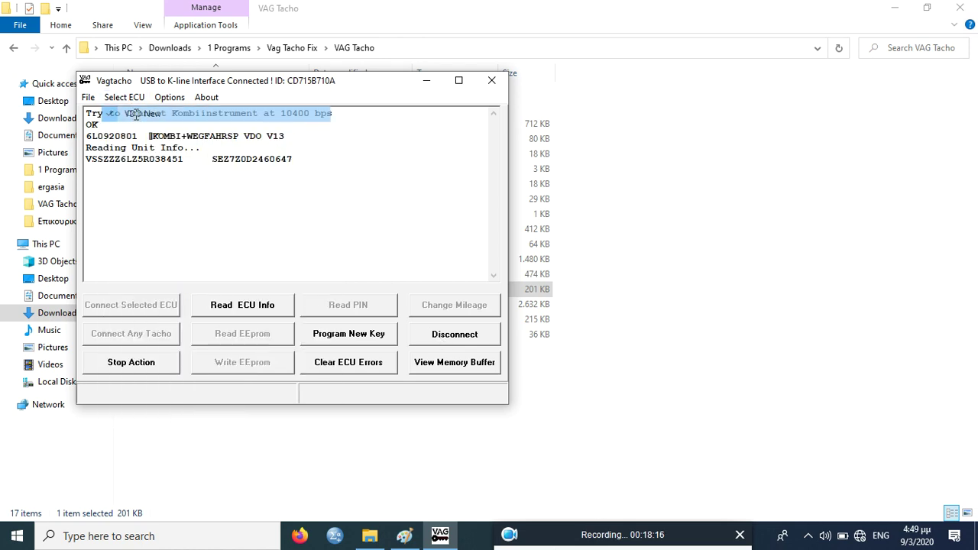
pyautogui.click(432, 334)
# Retry the connection with VDO New as the selected ECU
pyautogui.click(126, 101)
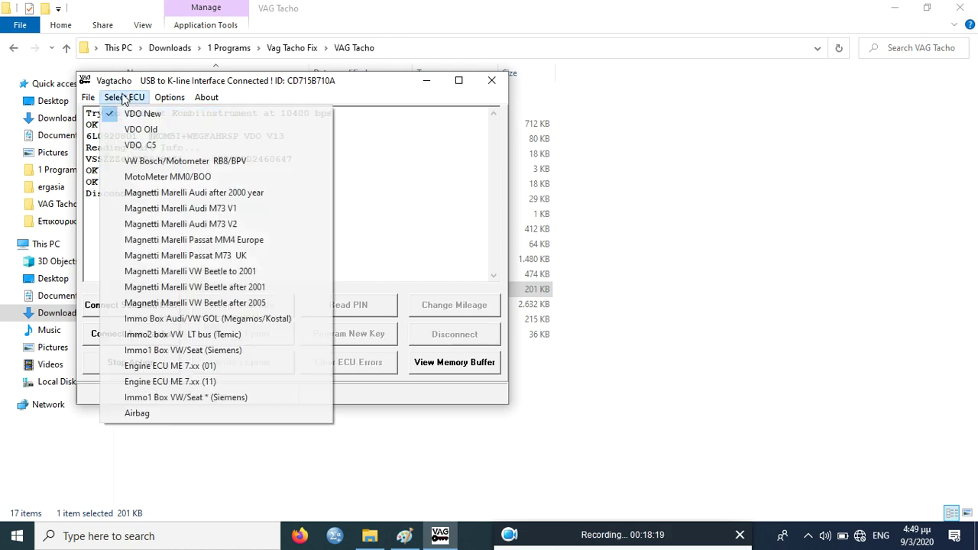
pyautogui.click(130, 113)
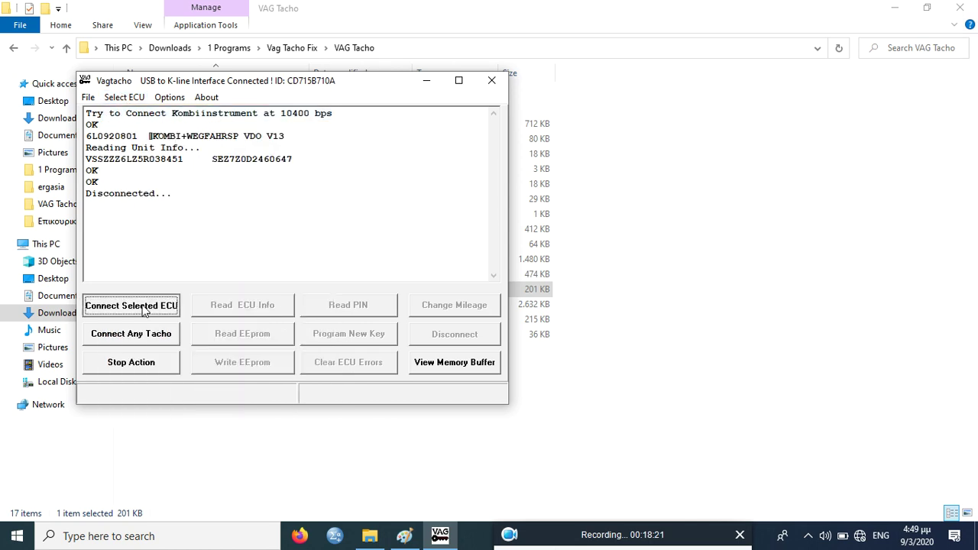
pyautogui.click(143, 307)
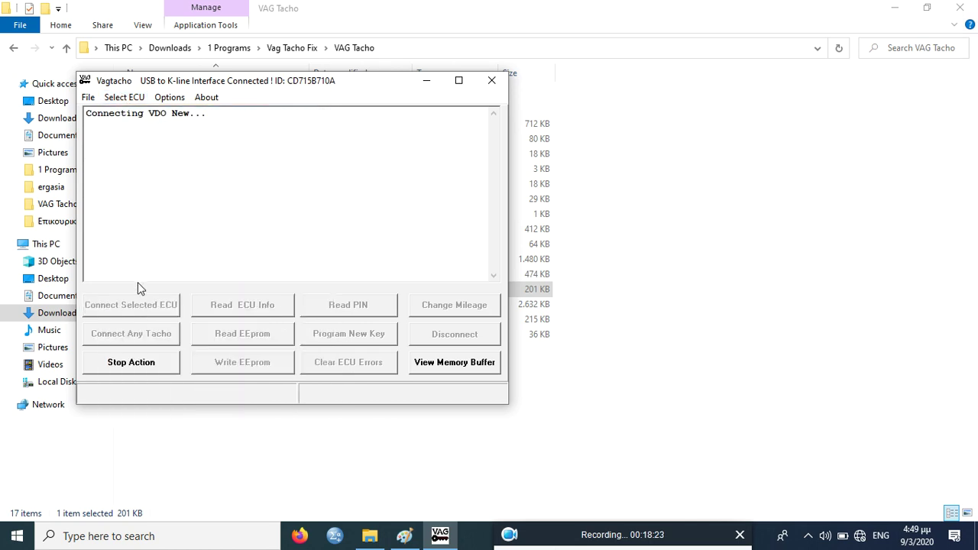
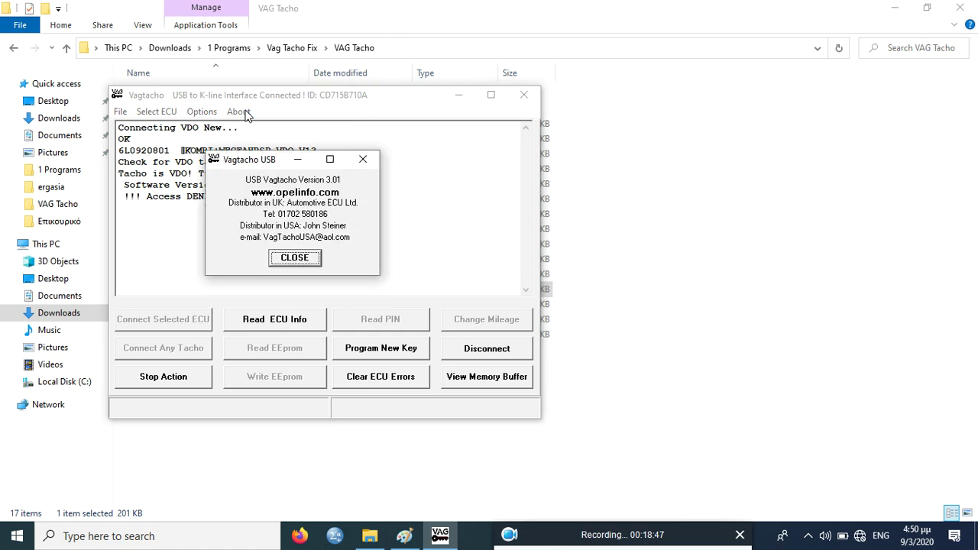
# Close the Vagtacho version information and look through the contents of the memory buffer
pyautogui.click(293, 257)
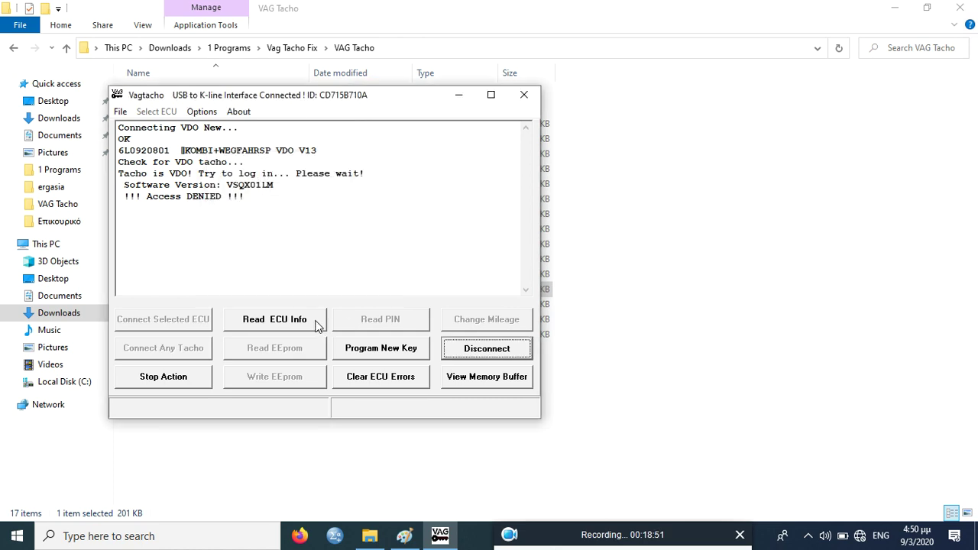
pyautogui.click(497, 377)
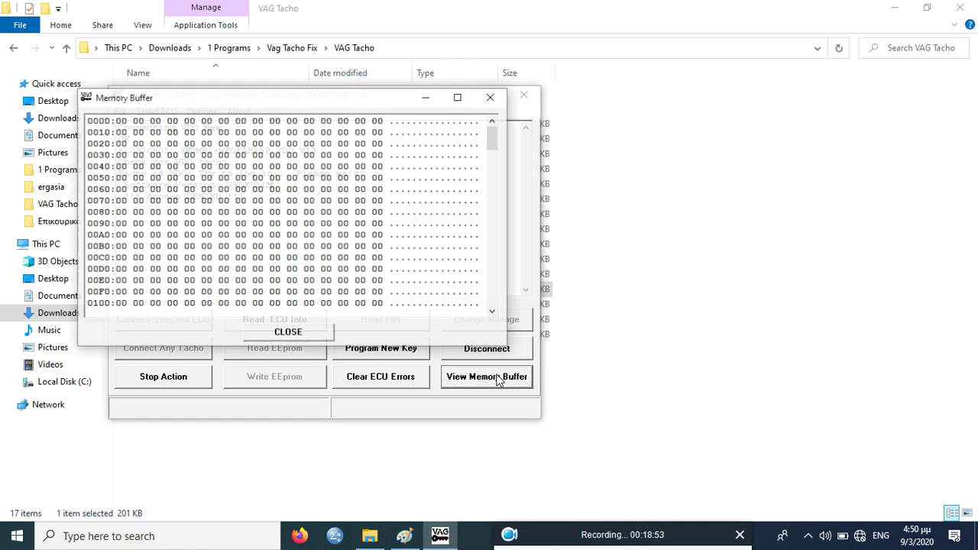
pyautogui.scroll(-20, 441, 269)
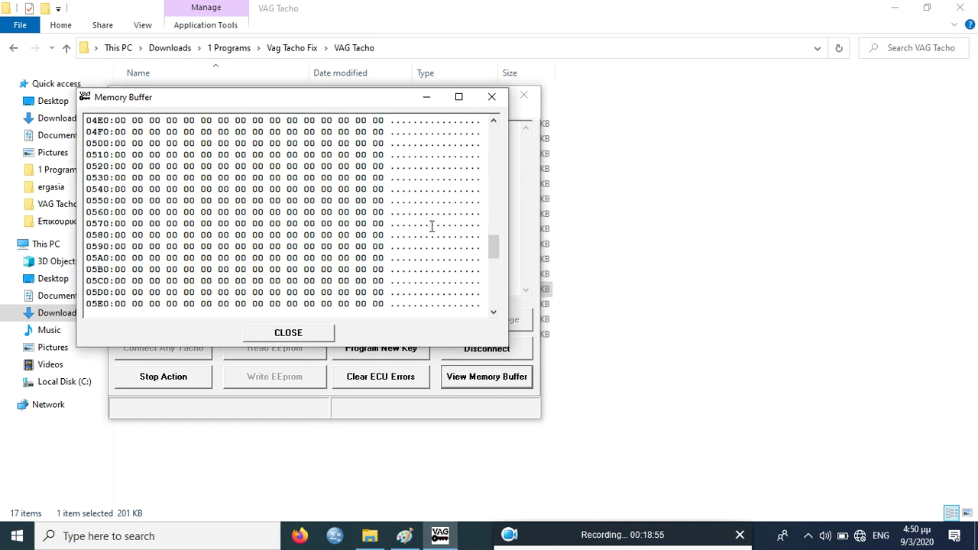
# Leave the memory buffer, reconnect to the VDO New ECU, and read its ECU info
pyautogui.scroll(-8, 433, 227)
pyautogui.click(491, 97)
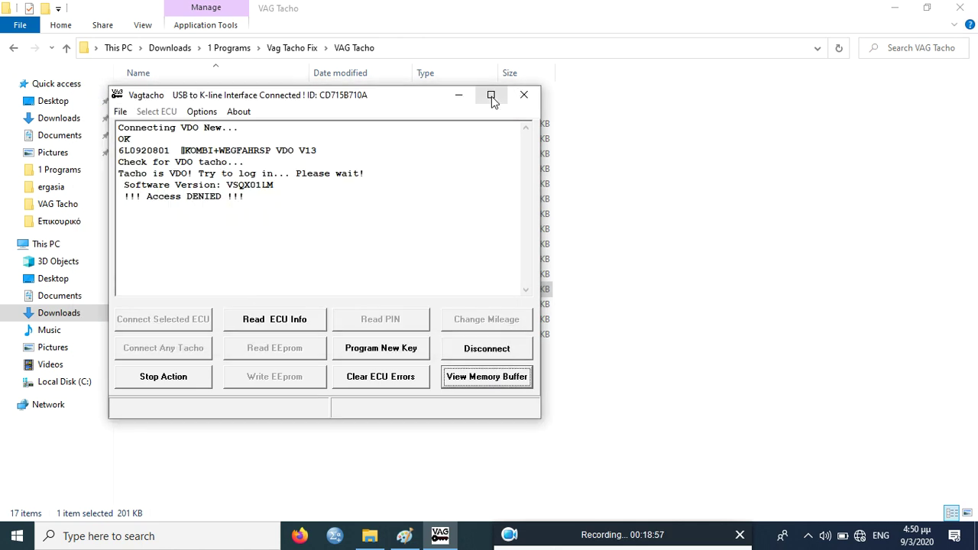
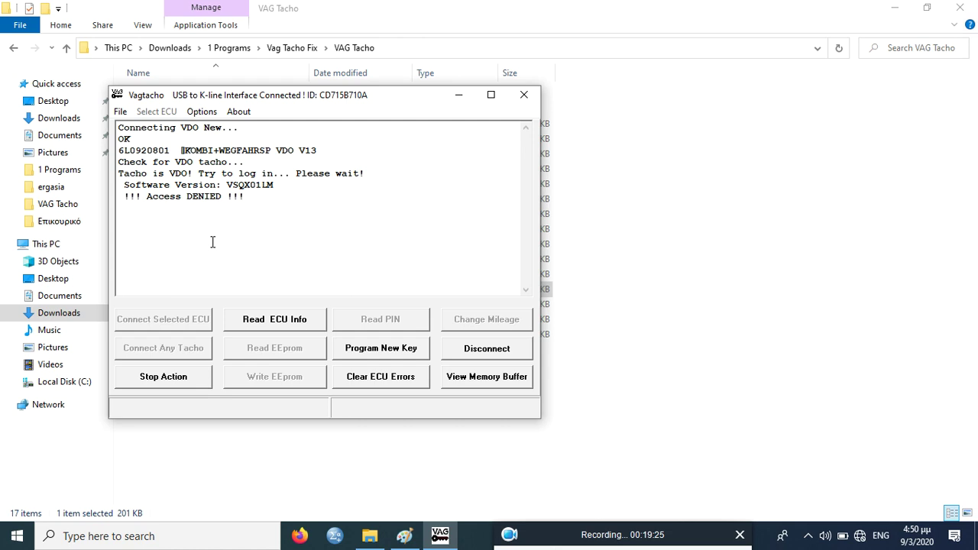
pyautogui.click(472, 350)
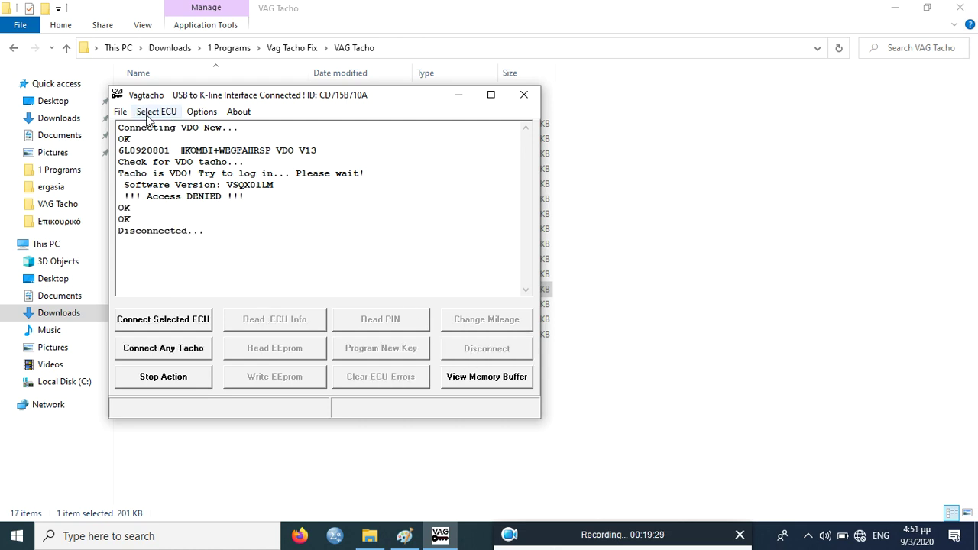
pyautogui.click(181, 326)
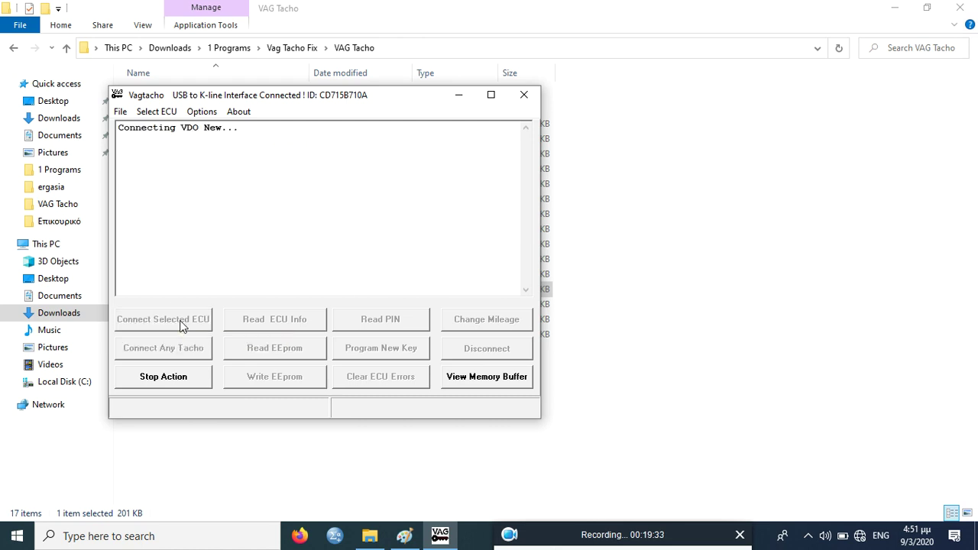
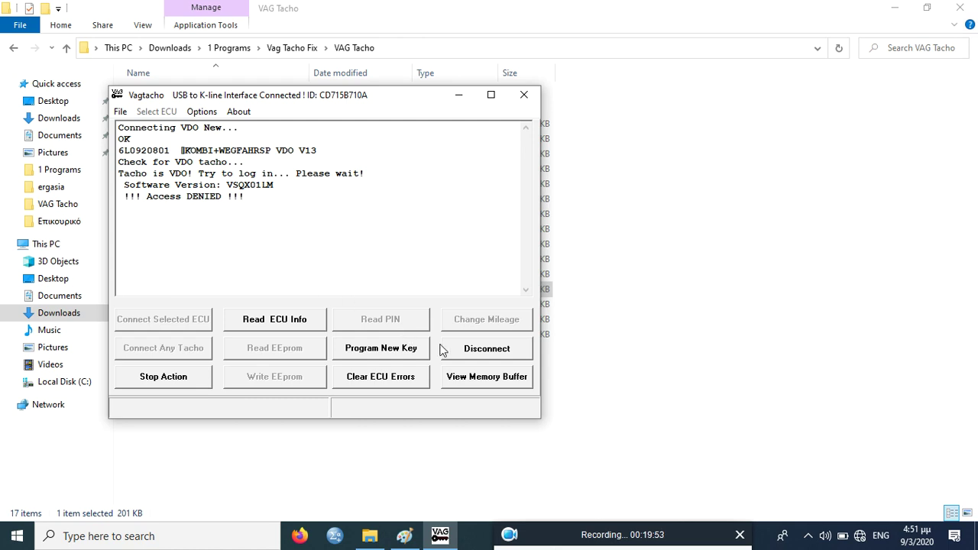
pyautogui.click(305, 322)
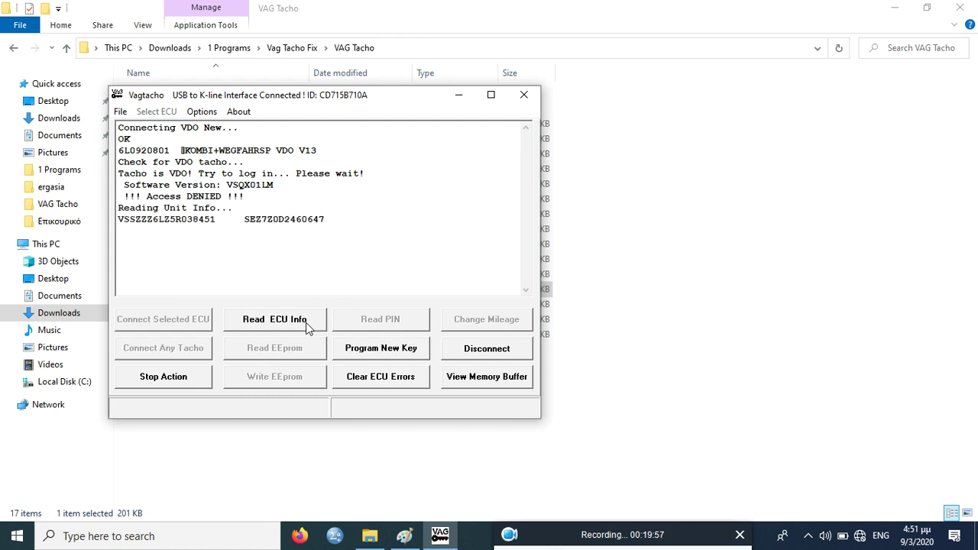
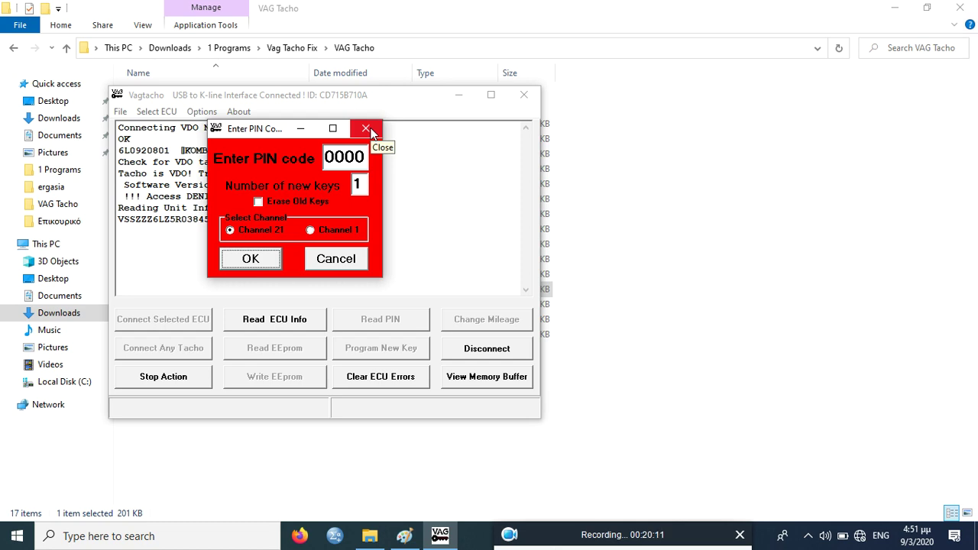
# Check the PIN code field in the new key programming dialog, dismiss it without programming a key, and disconnect from the ECU
pyautogui.moveTo(364, 156); pyautogui.dragTo(358, 157)
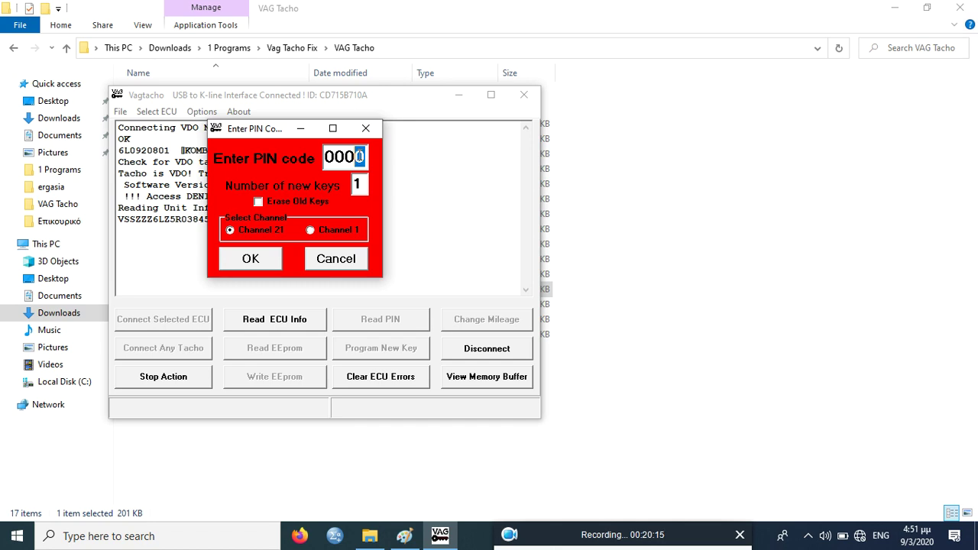
pyautogui.click(367, 132)
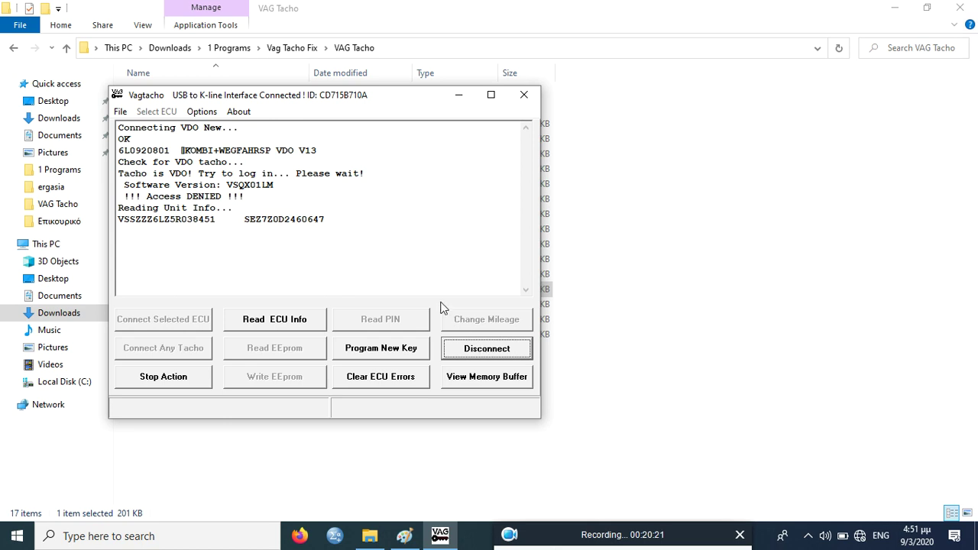
pyautogui.click(470, 345)
# Connect to the Immo Box Audi/VW GOL (Megamos/Kostal) and try to read its ECU info and immobilizer PIN
pyautogui.click(165, 113)
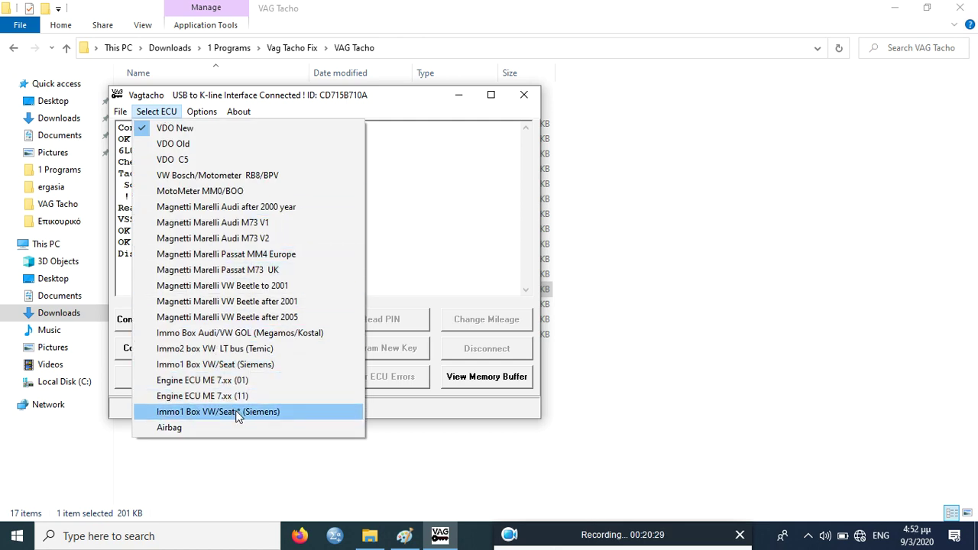
pyautogui.click(243, 333)
pyautogui.click(189, 324)
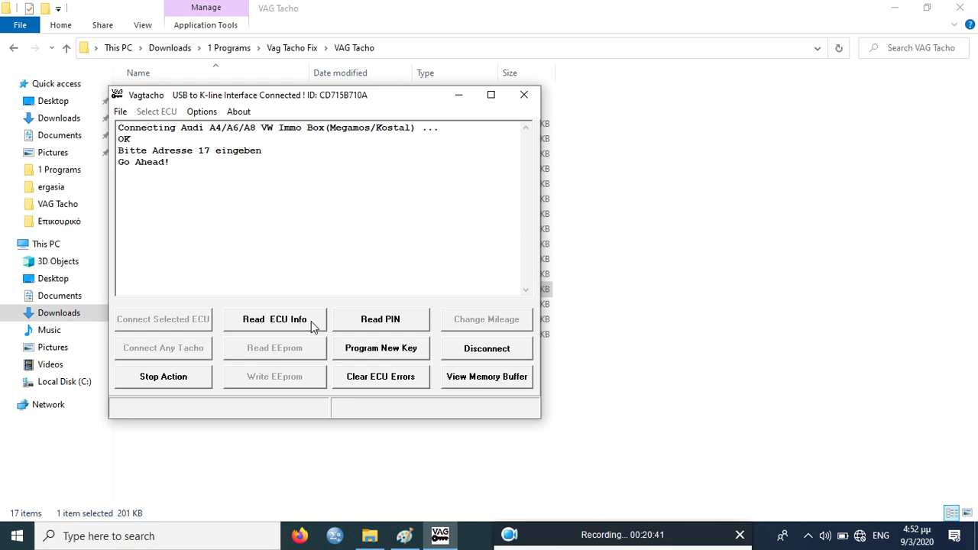
pyautogui.click(307, 320)
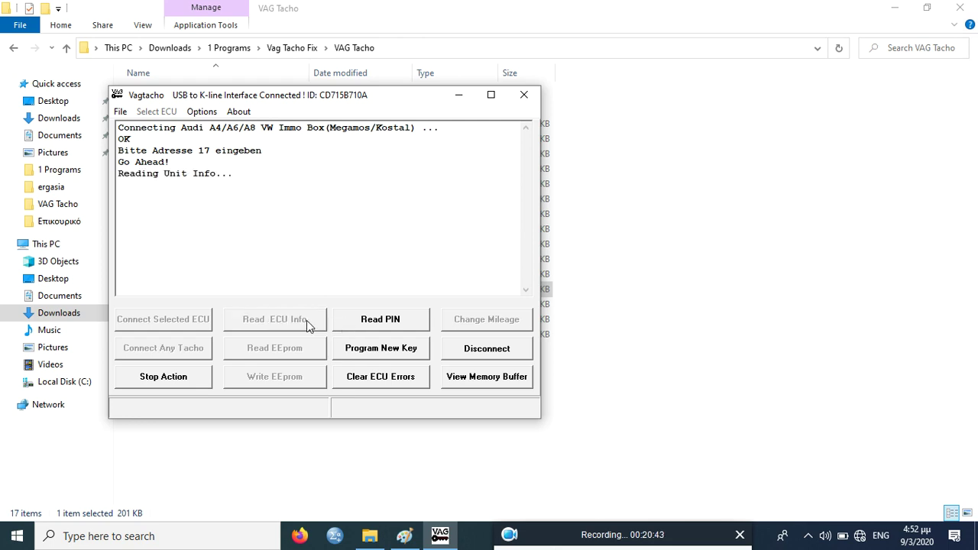
pyautogui.click(370, 324)
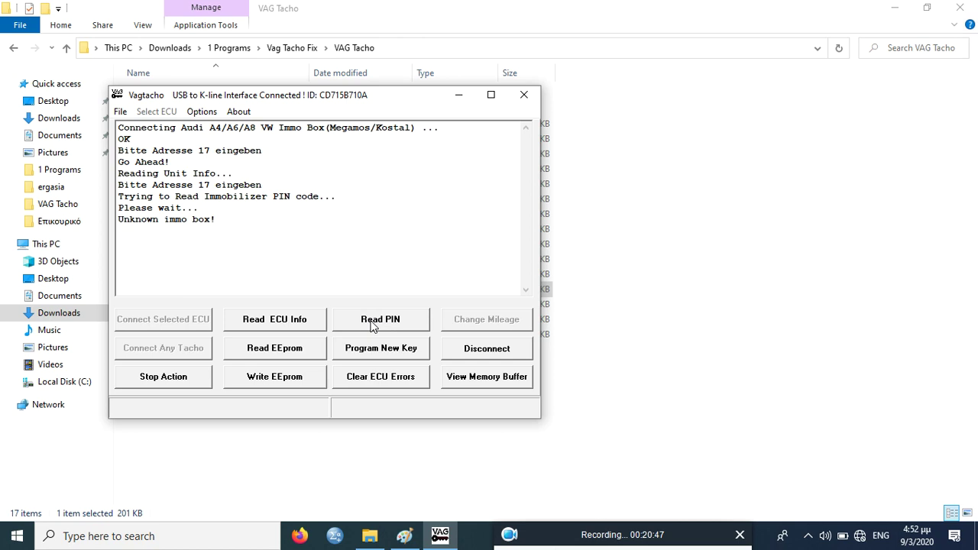
# Read the immo box's EEprom and inspect the data in the memory buffer
pyautogui.click(302, 347)
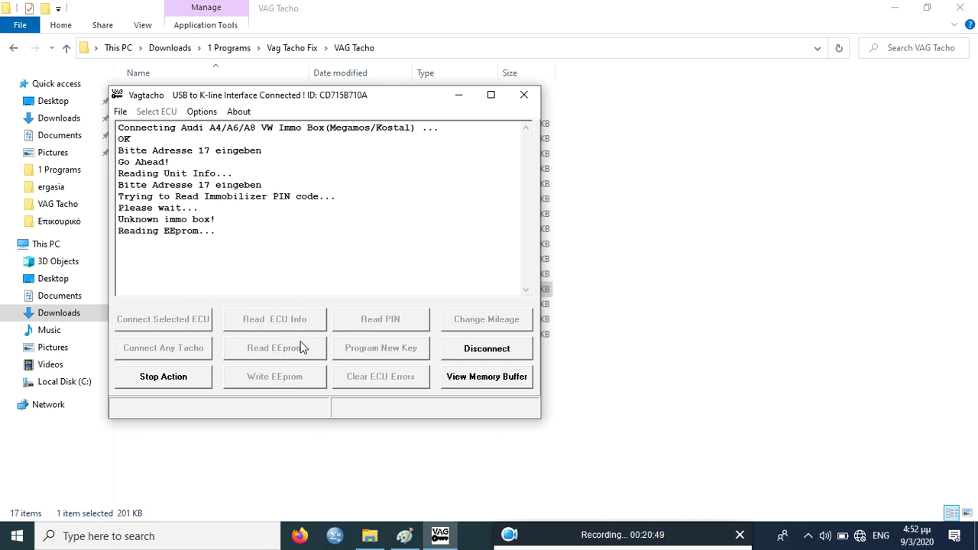
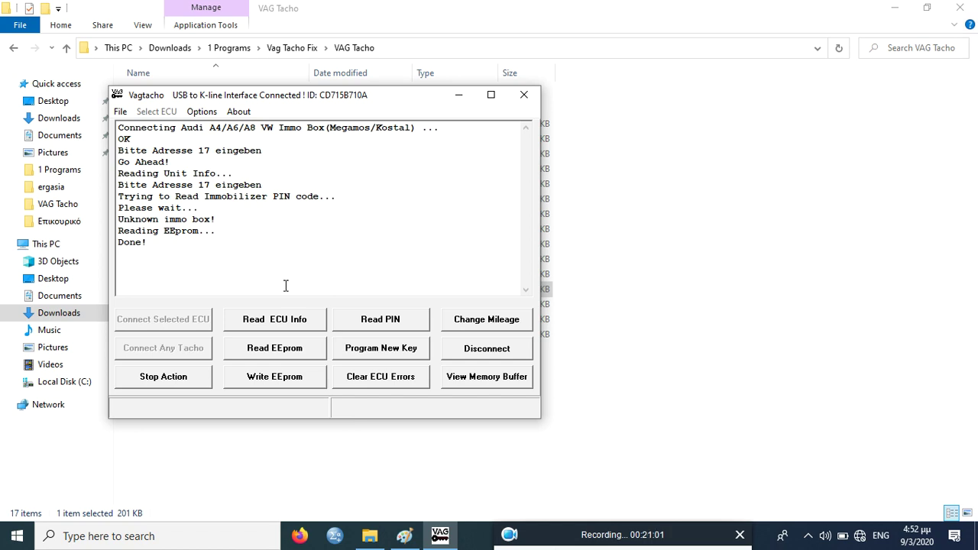
pyautogui.click(449, 377)
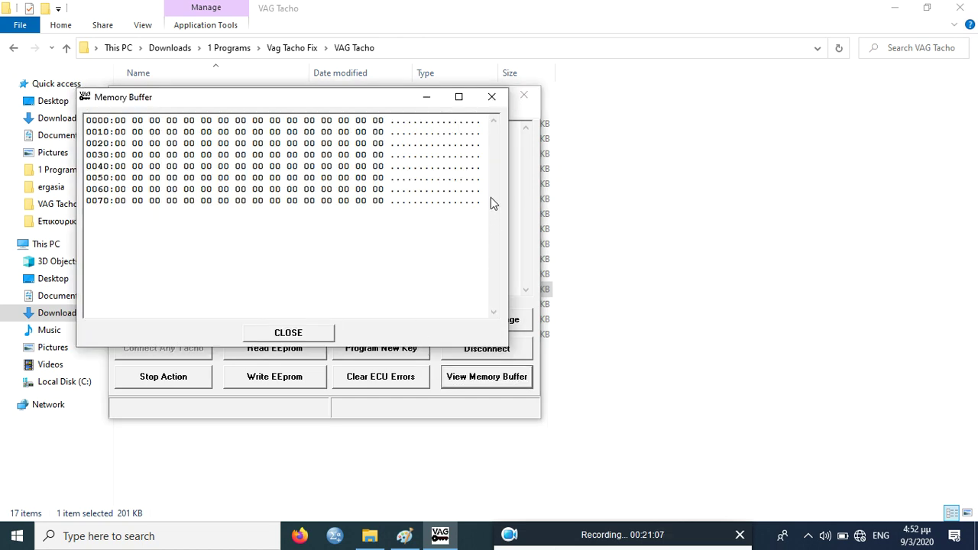
pyautogui.click(497, 102)
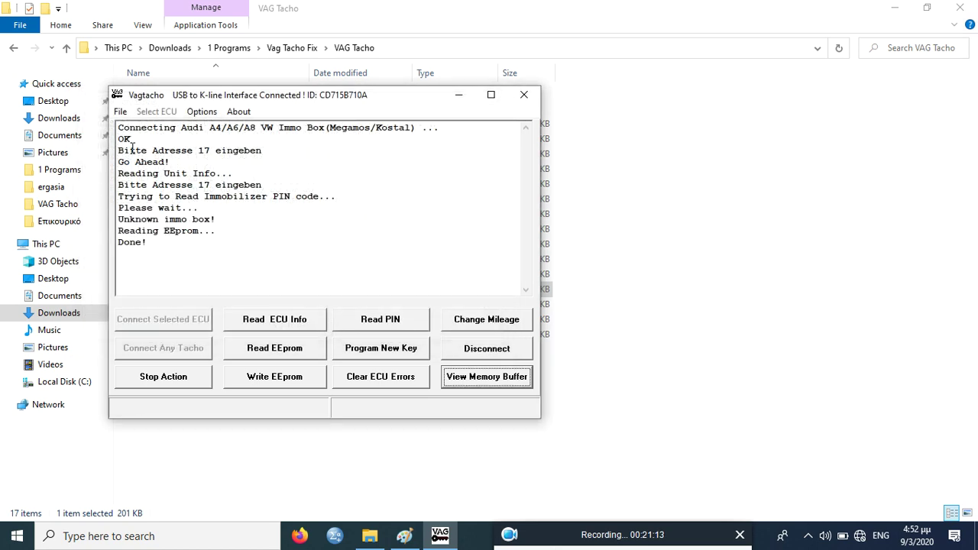
# Save the EEprom data as an .eep file named cordoba in the VAG Tacho folder
pyautogui.click(120, 111)
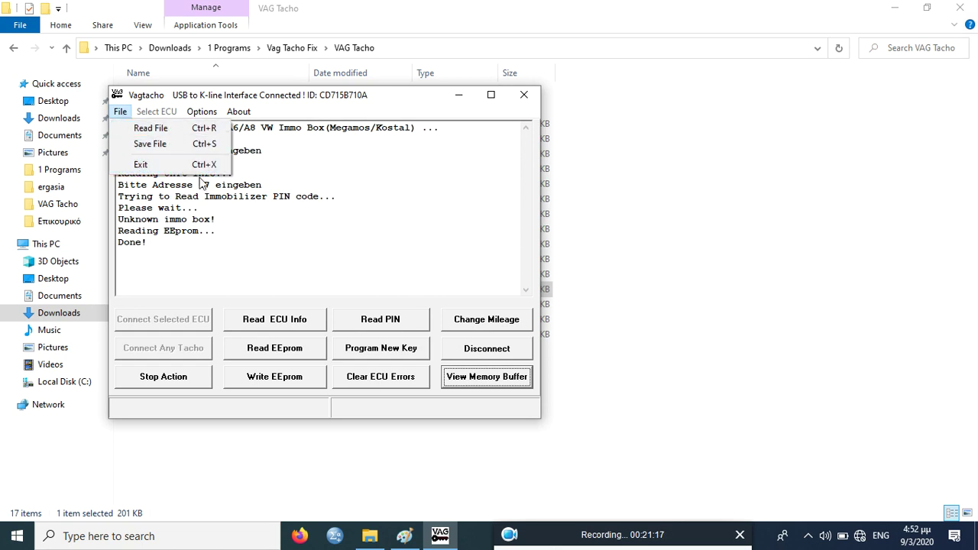
pyautogui.click(173, 147)
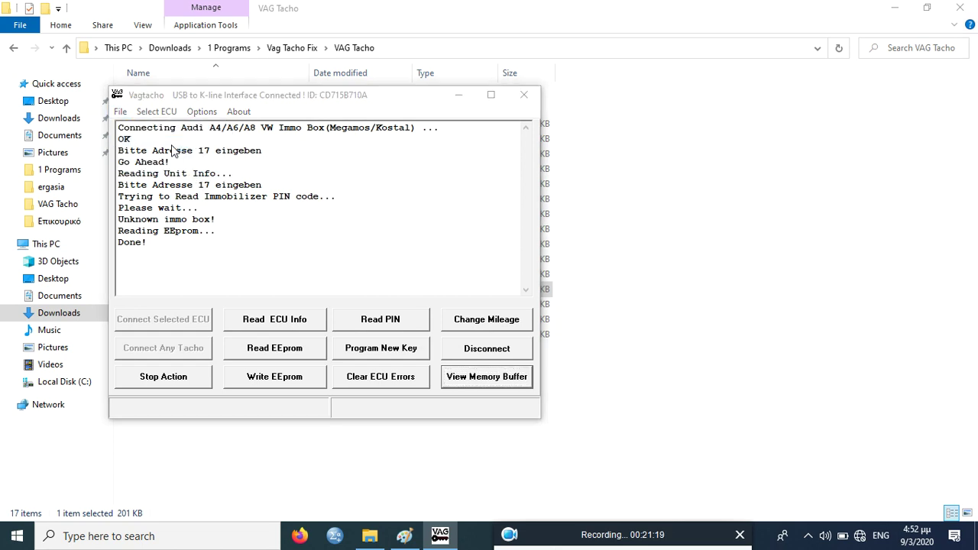
pyautogui.click(437, 347)
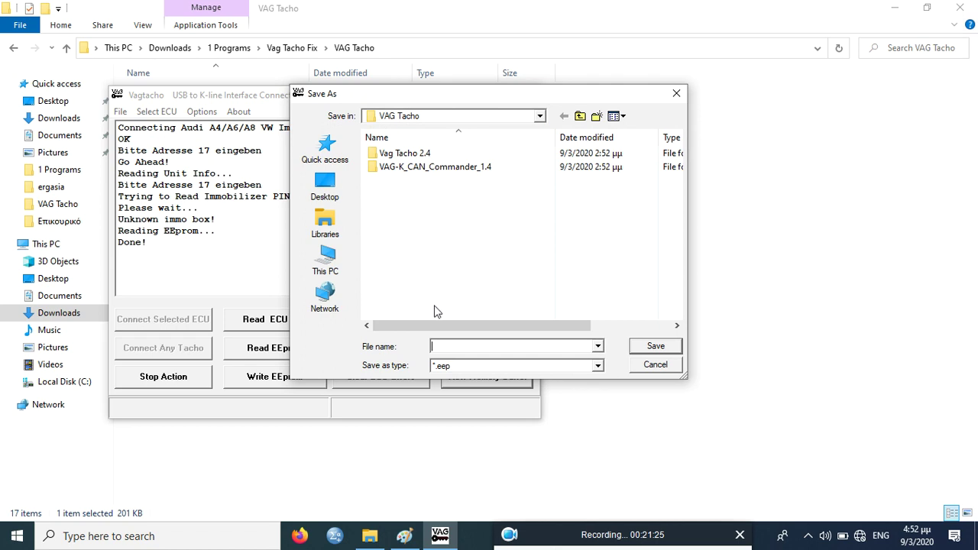
pyautogui.write('cordoba')
pyautogui.click(636, 349)
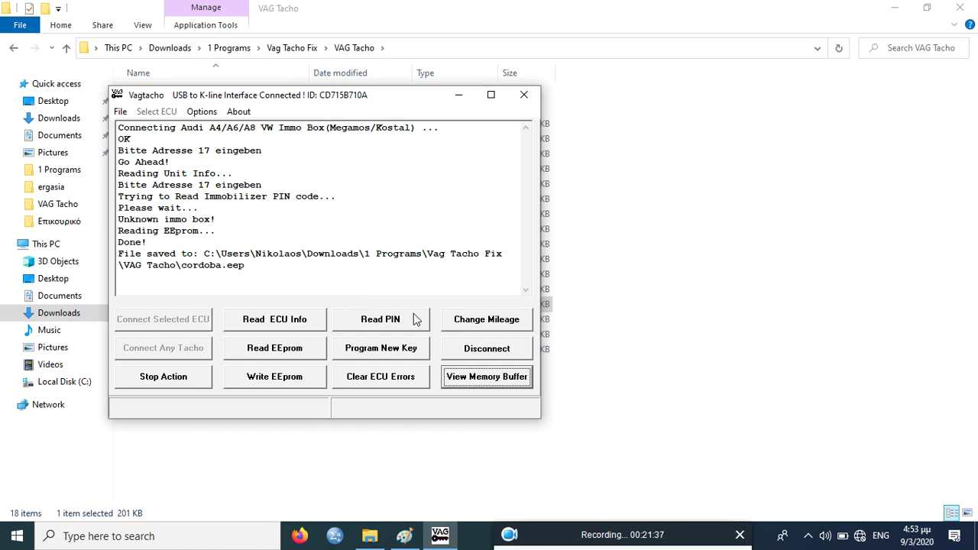
# Try twice to change the mileage, retry reading the immobilizer PIN, and review the log
pyautogui.click(474, 324)
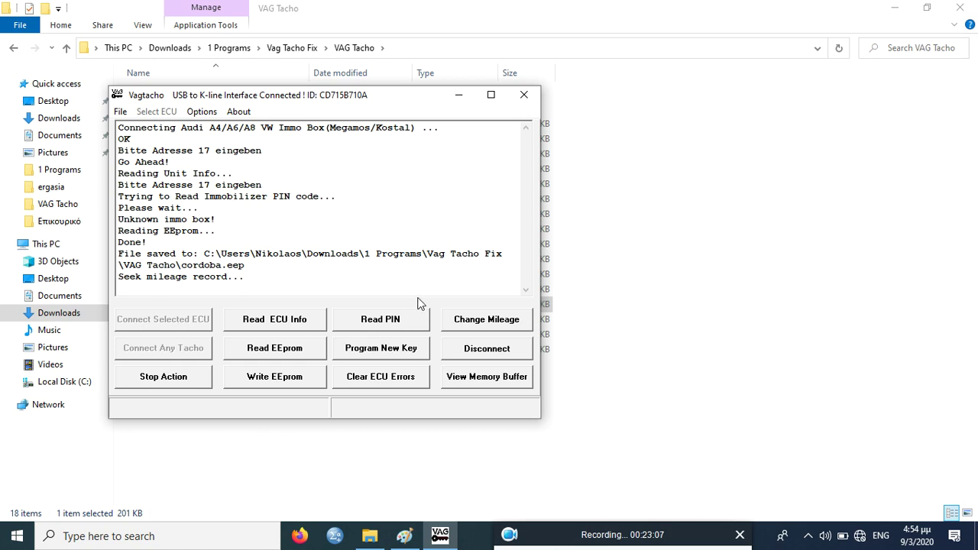
pyautogui.click(483, 324)
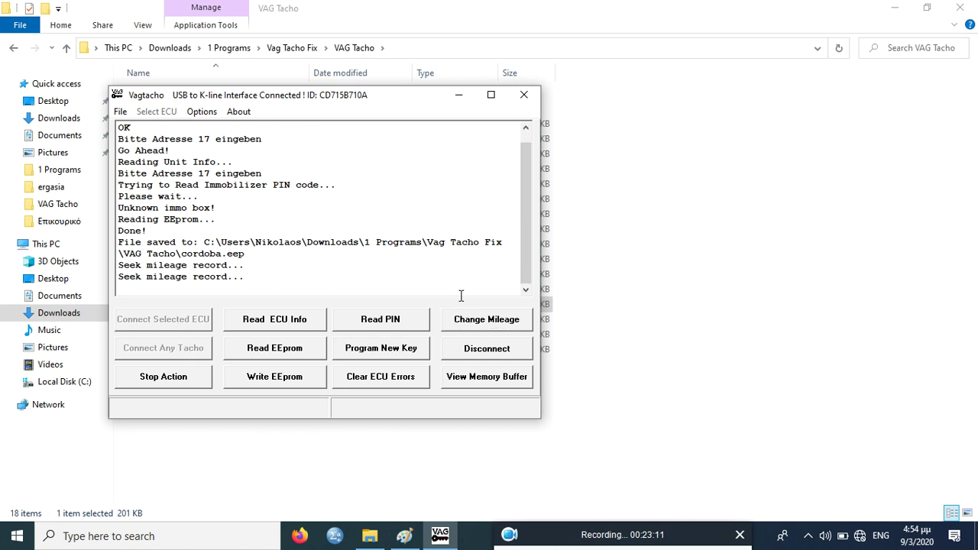
pyautogui.click(419, 324)
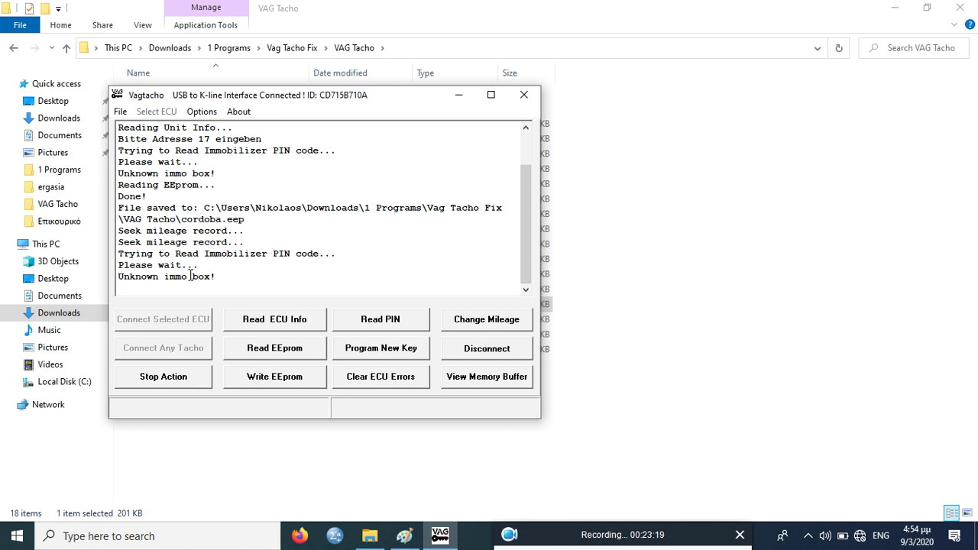
pyautogui.scroll(2, 395, 288)
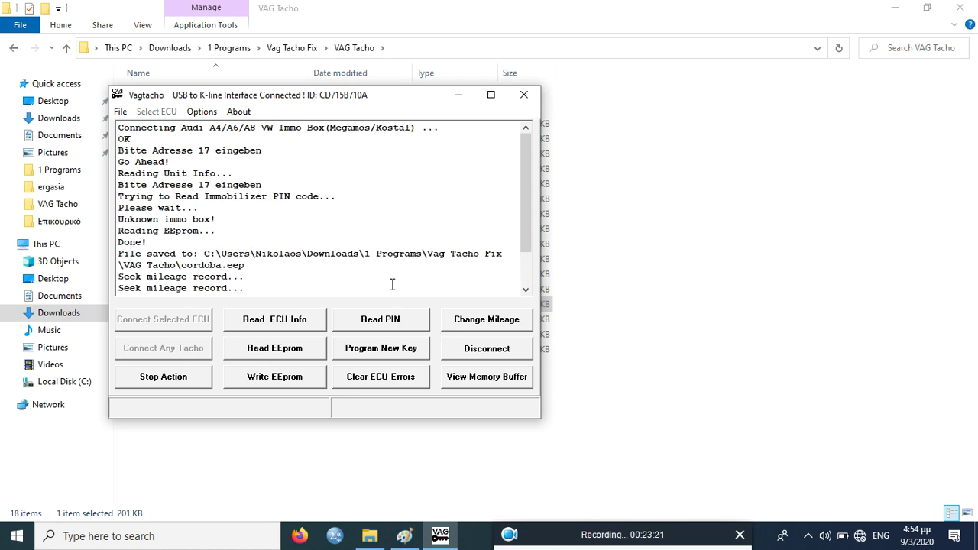
pyautogui.scroll(-2, 392, 284)
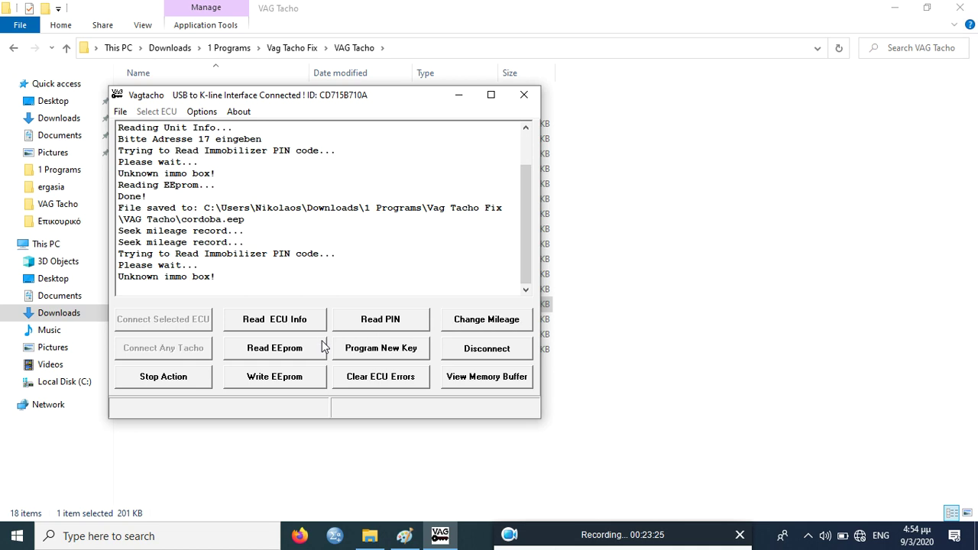
# Check the memory buffer again and disconnect from the Megamos/Kostal immo box
pyautogui.click(475, 381)
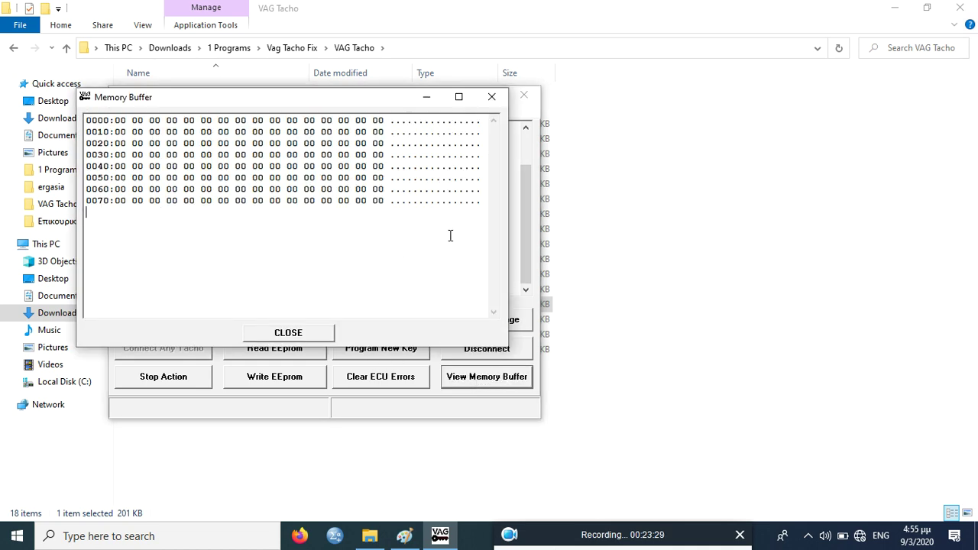
pyautogui.click(491, 96)
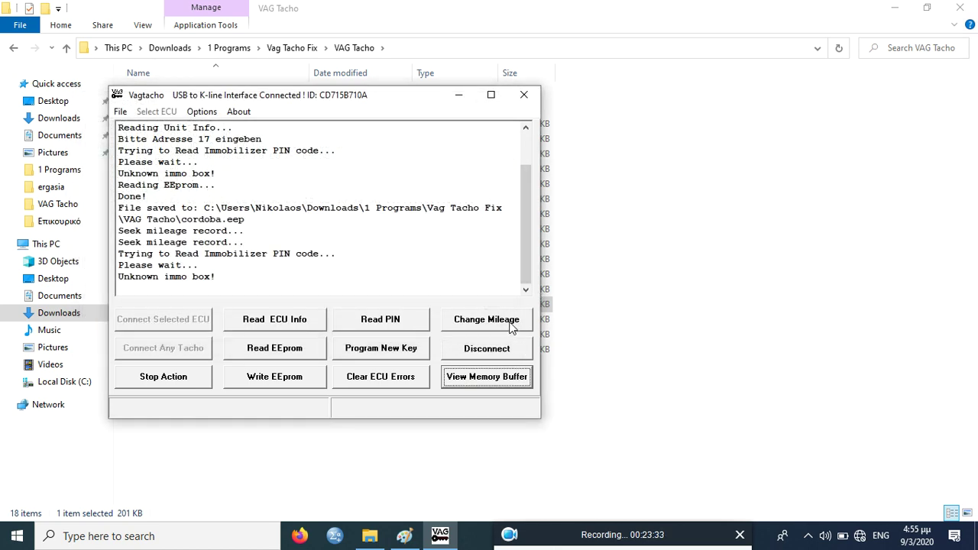
pyautogui.click(517, 349)
# Select Immo2 box VW LT bus (Temic) as the ECU and try to connect to it
pyautogui.click(157, 112)
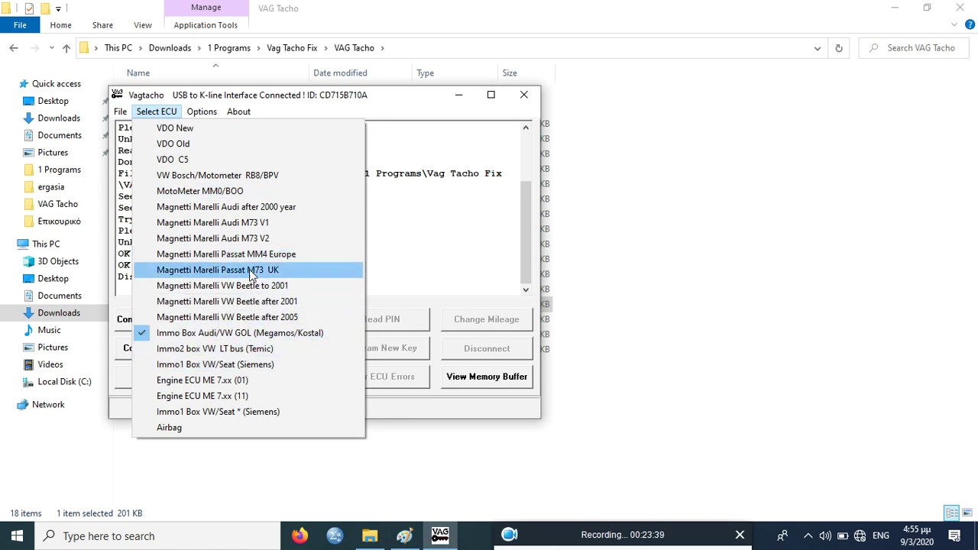
pyautogui.click(242, 350)
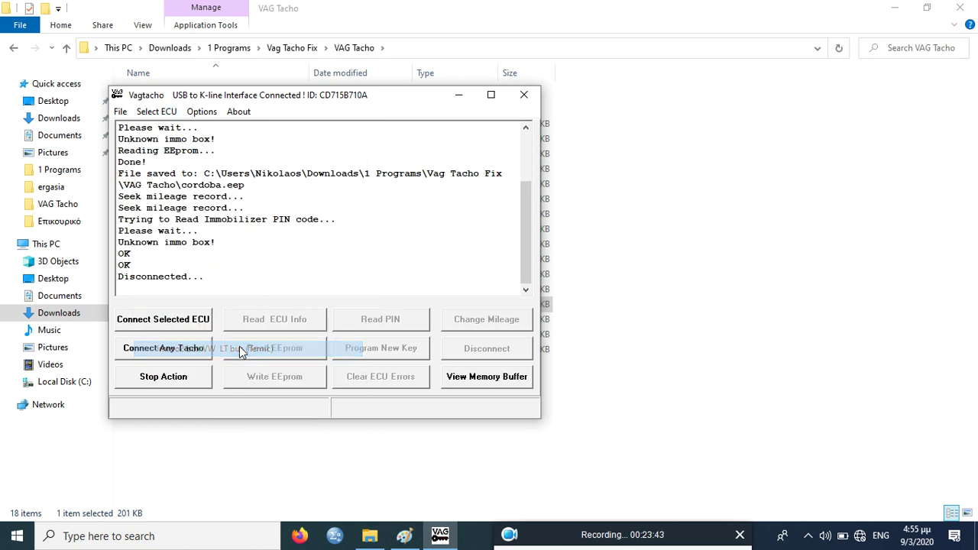
pyautogui.click(177, 319)
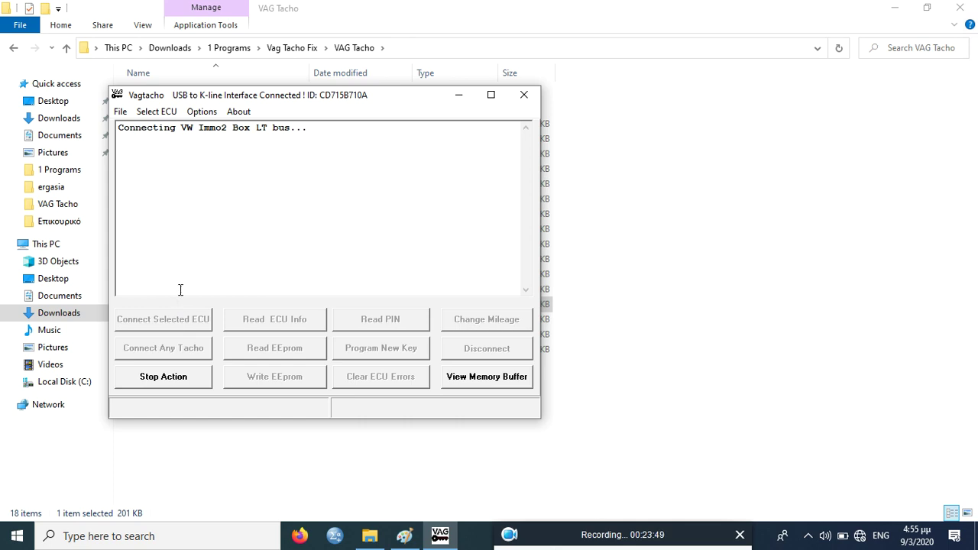
# Select Immo1 Box VW/Seat (Siemens) as the ECU and try to connect to it
pyautogui.click(166, 111)
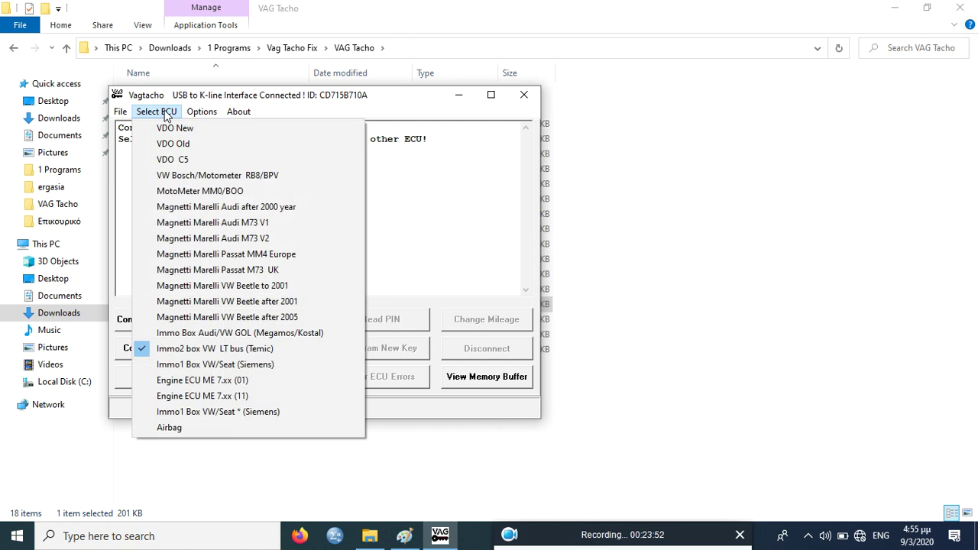
pyautogui.click(195, 361)
pyautogui.click(195, 324)
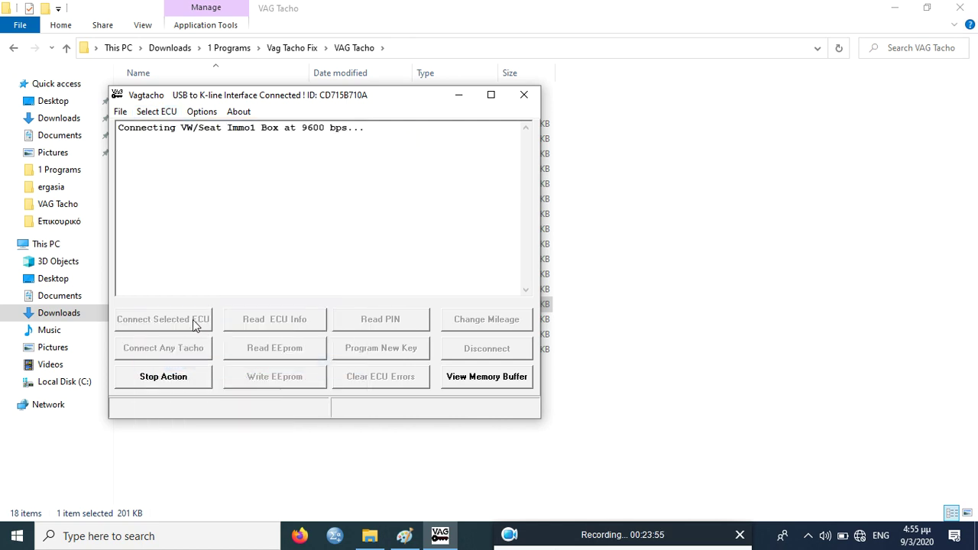
# Select Engine ECU ME 7.xx (01) as the ECU and try to connect to it
pyautogui.click(169, 116)
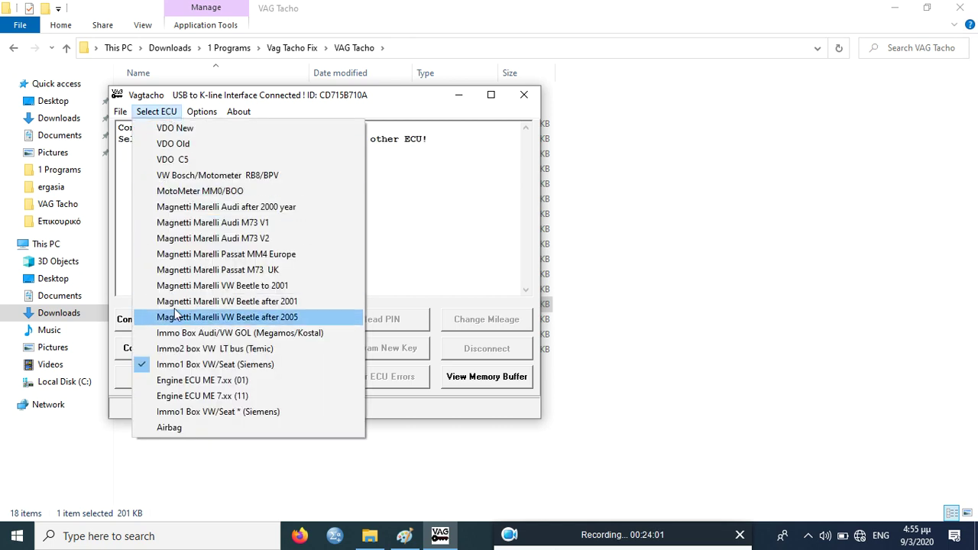
pyautogui.click(204, 381)
pyautogui.click(200, 319)
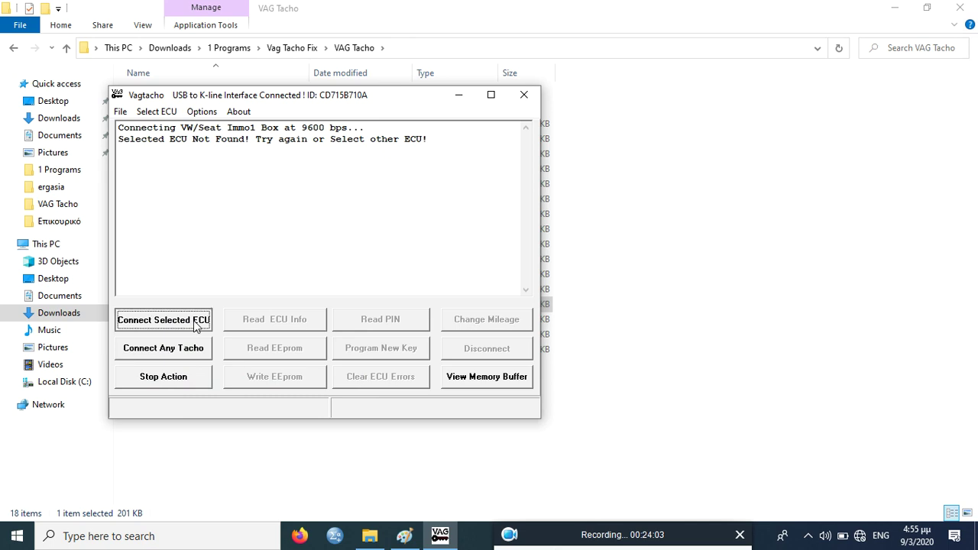
# Select Engine ECU ME 7.xx (11) as the ECU and try to connect to it
pyautogui.click(165, 115)
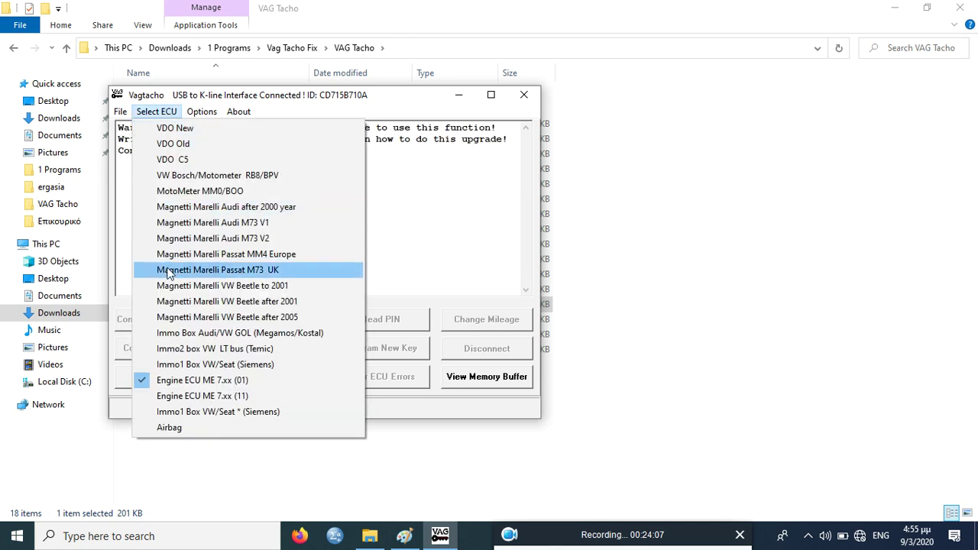
pyautogui.click(188, 396)
pyautogui.click(186, 320)
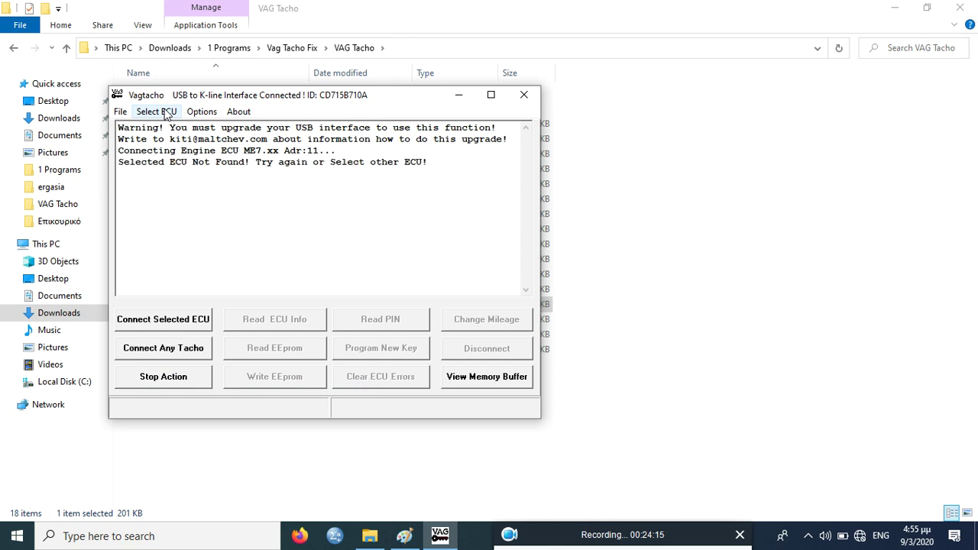
# Switch the ECU selection back to Engine ECU ME 7.xx (01) and retry the connection
pyautogui.click(166, 115)
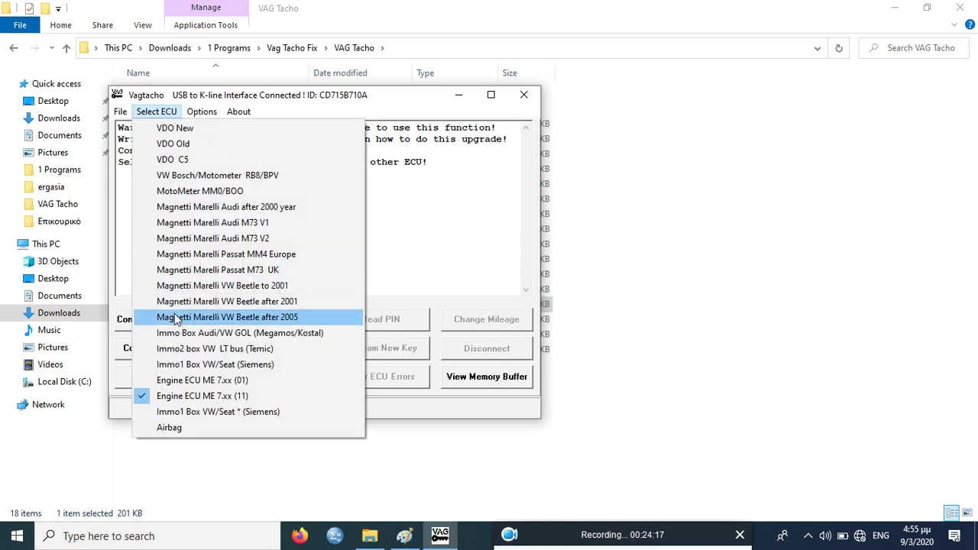
pyautogui.click(188, 375)
pyautogui.click(184, 318)
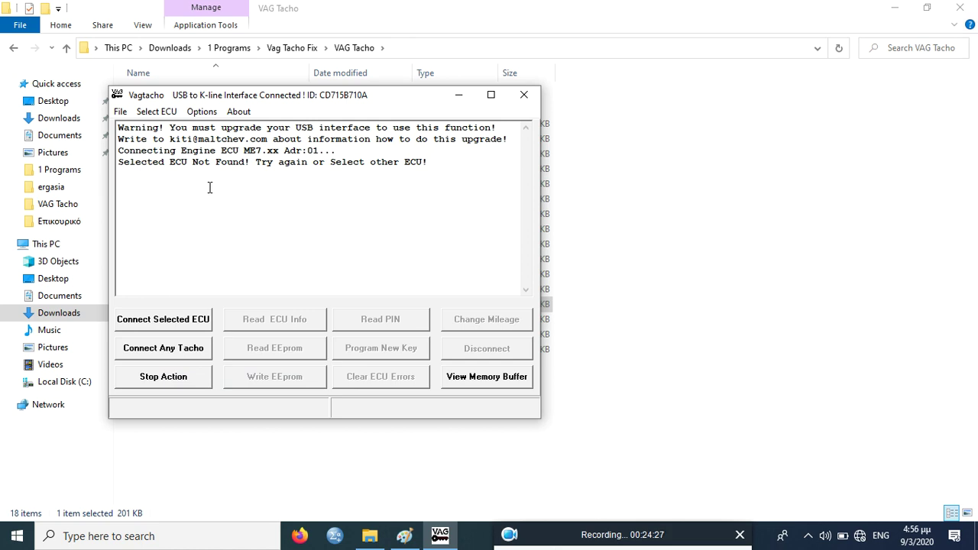
# Connect to the cluster with VDO C5 selected as the ECU and read its ECU info before disconnecting
pyautogui.click(157, 112)
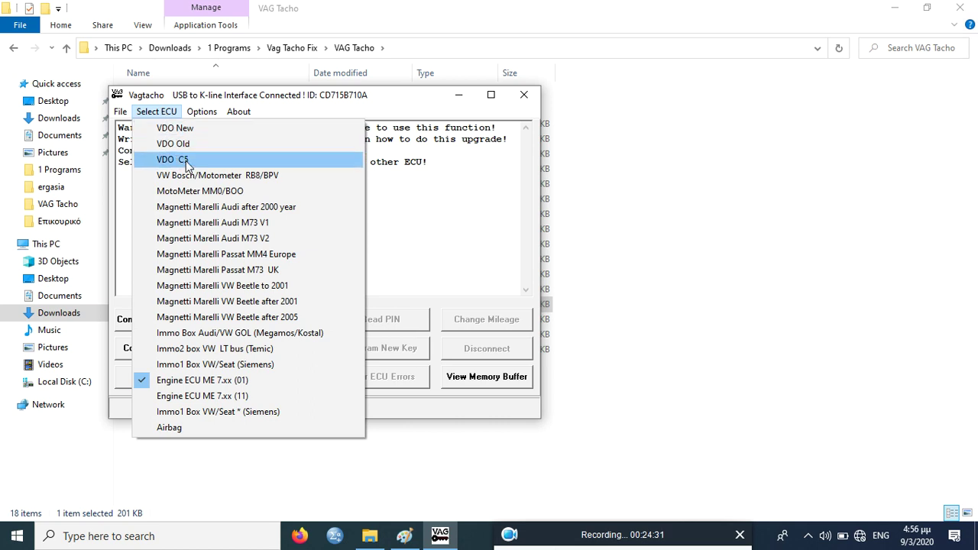
pyautogui.click(182, 159)
pyautogui.click(171, 323)
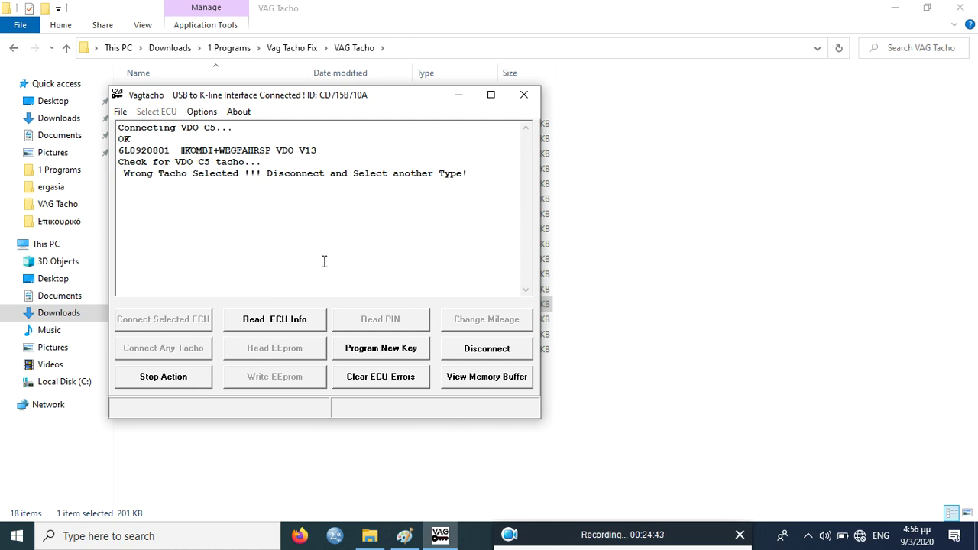
pyautogui.click(304, 326)
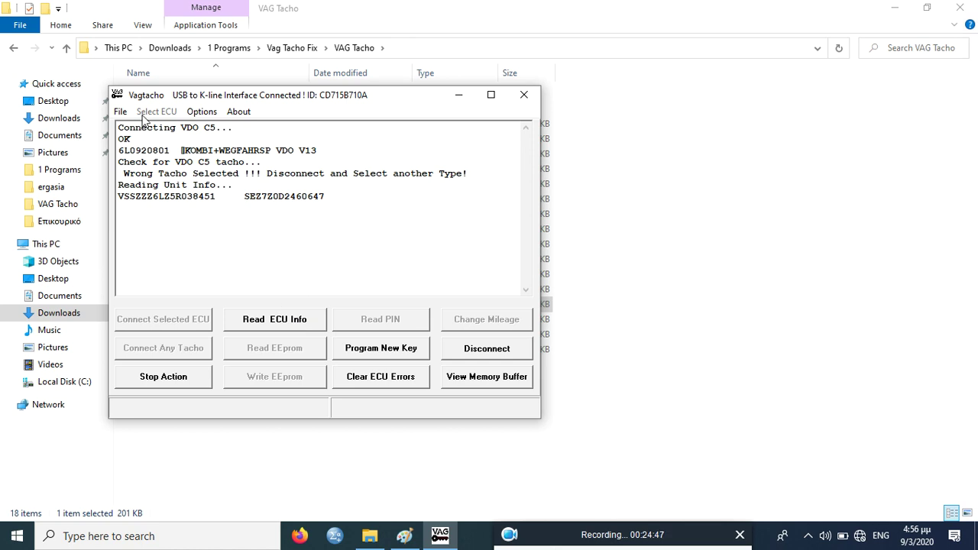
pyautogui.click(467, 351)
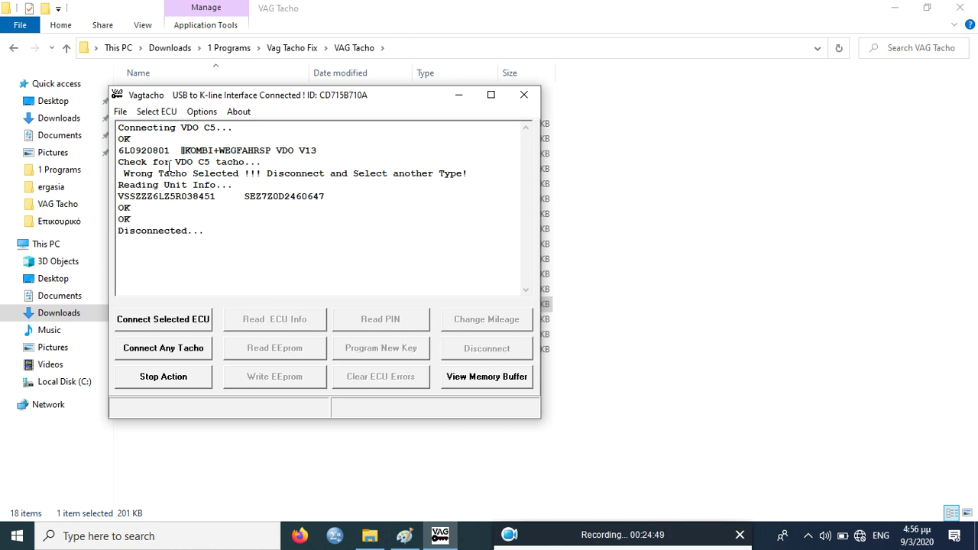
# Select VDO Old as the ECU and start connecting to it
pyautogui.click(156, 112)
pyautogui.click(173, 140)
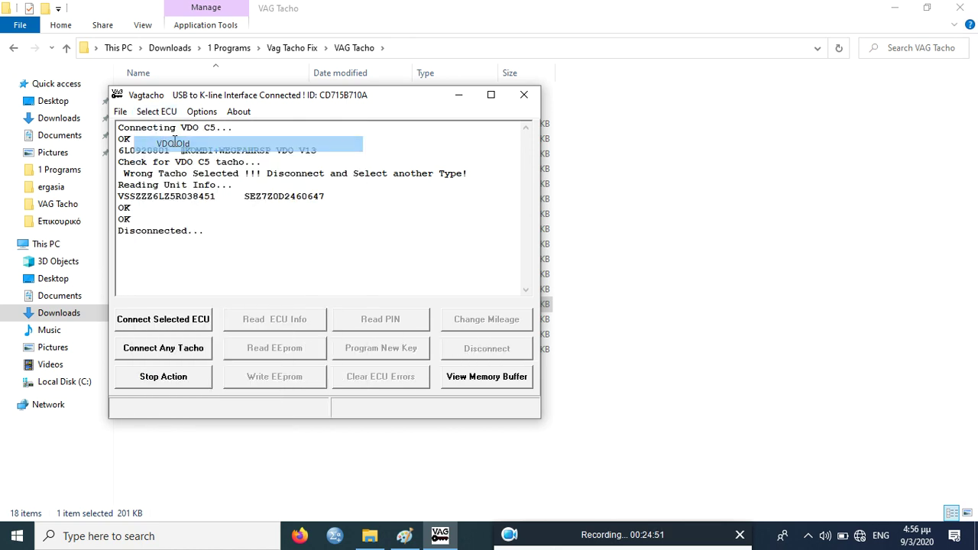
pyautogui.click(196, 321)
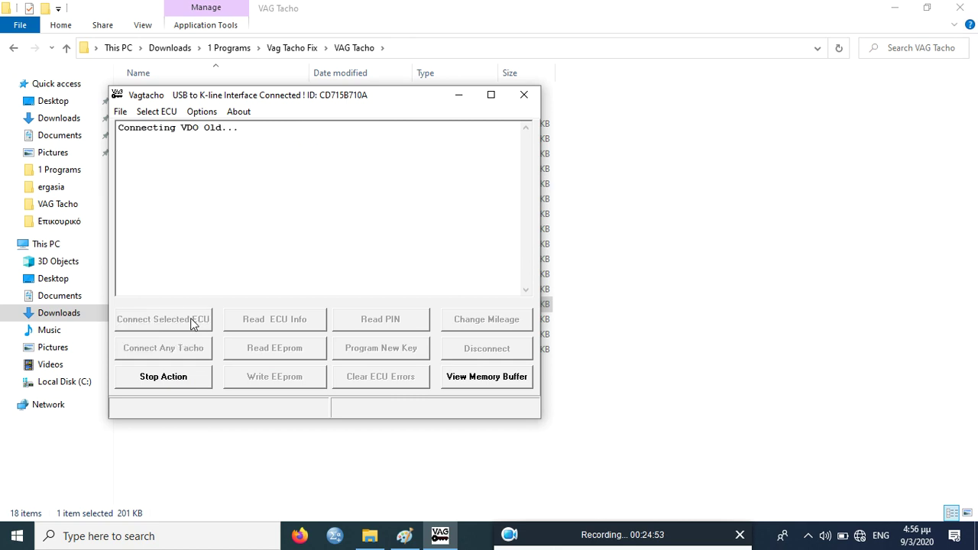